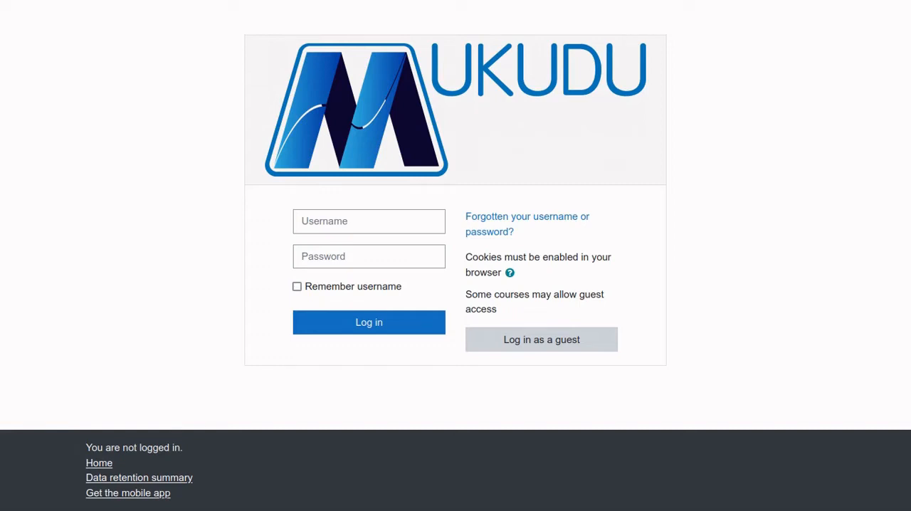
Log in to the Moodle site with the saved admin username and account password
{"action": "left_click", "coordinate": [369, 222]}
{"action": "left_click", "coordinate": [369, 221]}
{"action": "left_click", "coordinate": [369, 248]}
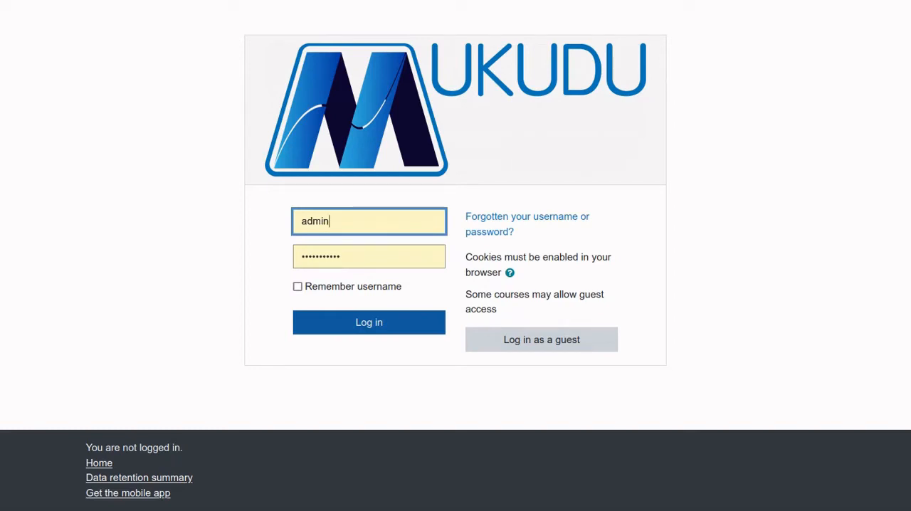
{"action": "key", "text": "Return"}
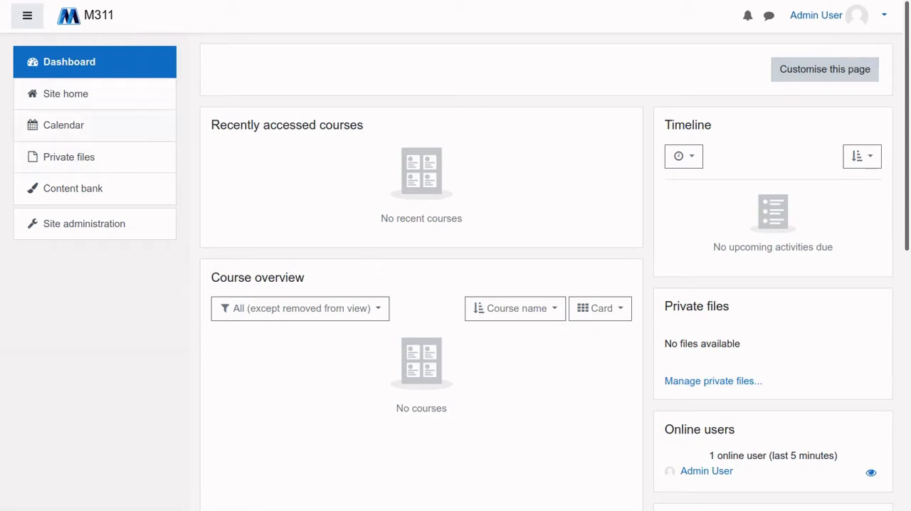
View the user menu options, and open the Manage authentication page from the plugin section of Site administration
{"action": "left_click", "coordinate": [826, 15]}
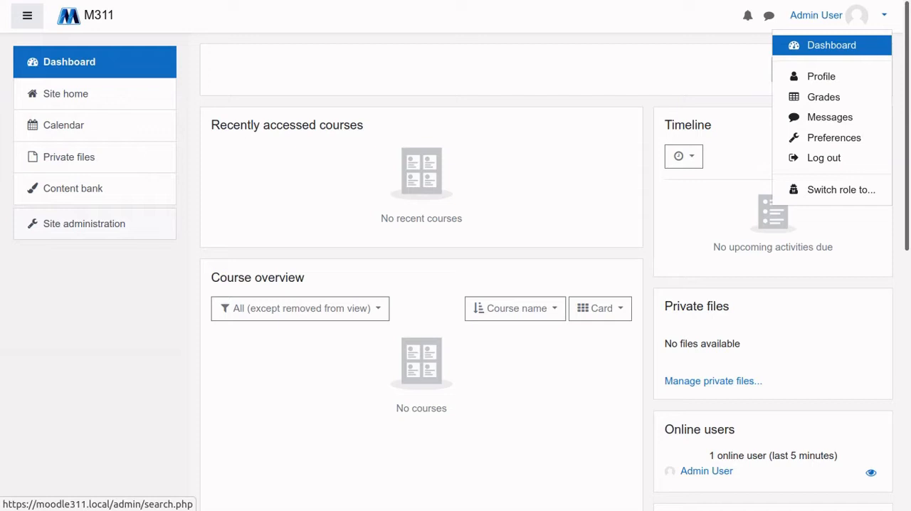
{"action": "left_click", "coordinate": [84, 224]}
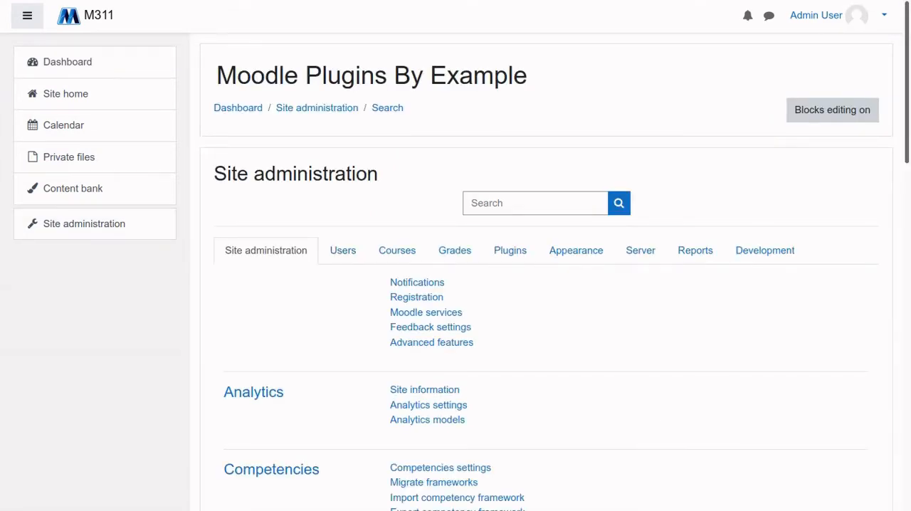
{"action": "left_click", "coordinate": [510, 250]}
{"action": "scroll", "coordinate": [510, 285], "scroll_direction": "down", "scroll_amount": 2}
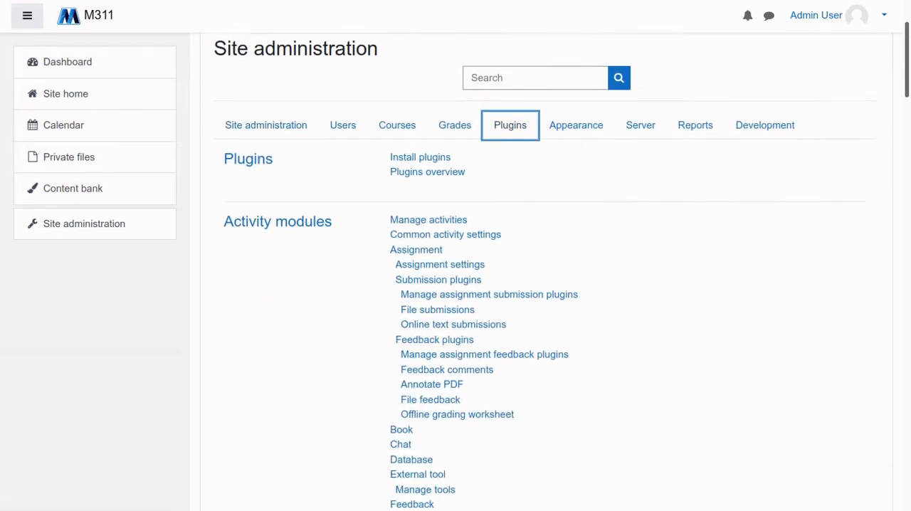
{"action": "scroll", "coordinate": [547, 272], "scroll_direction": "down", "scroll_amount": 10}
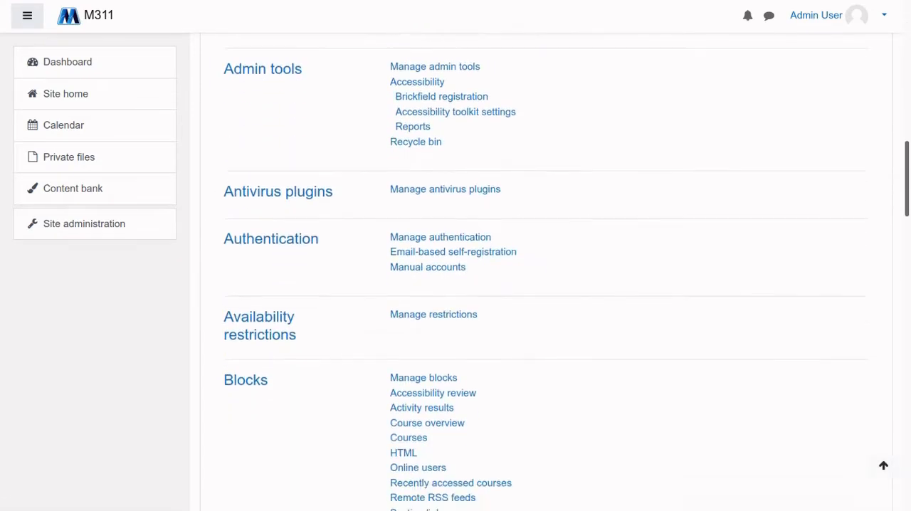
{"action": "left_click", "coordinate": [441, 237]}
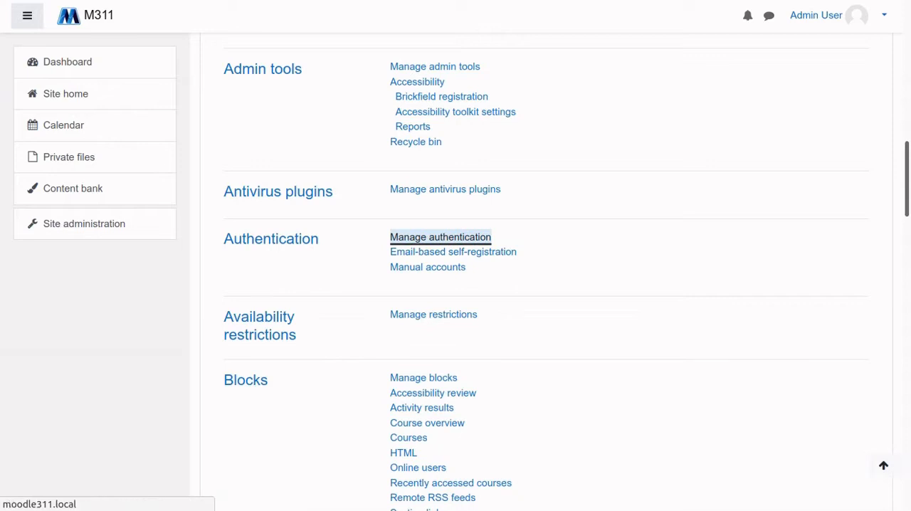
Review the table of available authentication plugins, from Manual accounts to Web services authentication
{"action": "scroll", "coordinate": [441, 241], "scroll_direction": "down", "scroll_amount": 2}
{"action": "scroll", "coordinate": [441, 240], "scroll_direction": "up", "scroll_amount": 1}
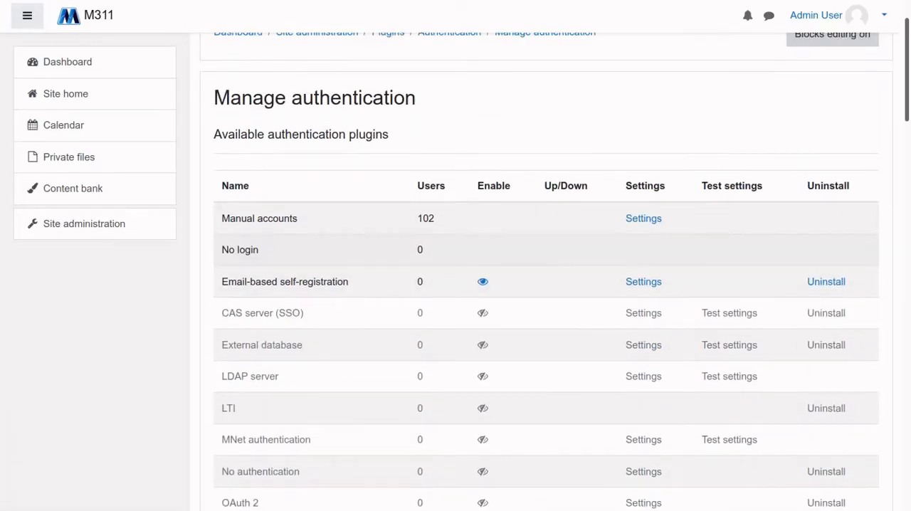
{"action": "scroll", "coordinate": [441, 241], "scroll_direction": "down", "scroll_amount": 2}
{"action": "scroll", "coordinate": [441, 241], "scroll_direction": "up", "scroll_amount": 2}
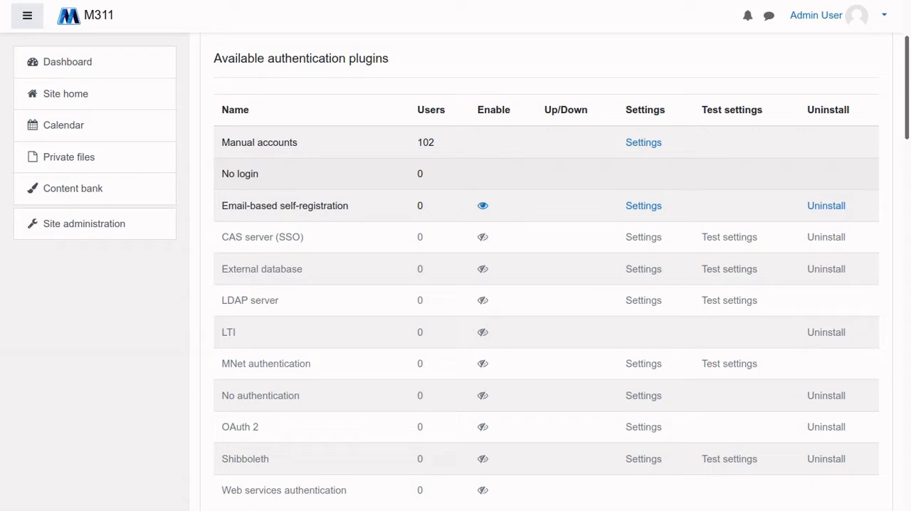
{"action": "scroll", "coordinate": [498, 214], "scroll_direction": "down", "scroll_amount": 1}
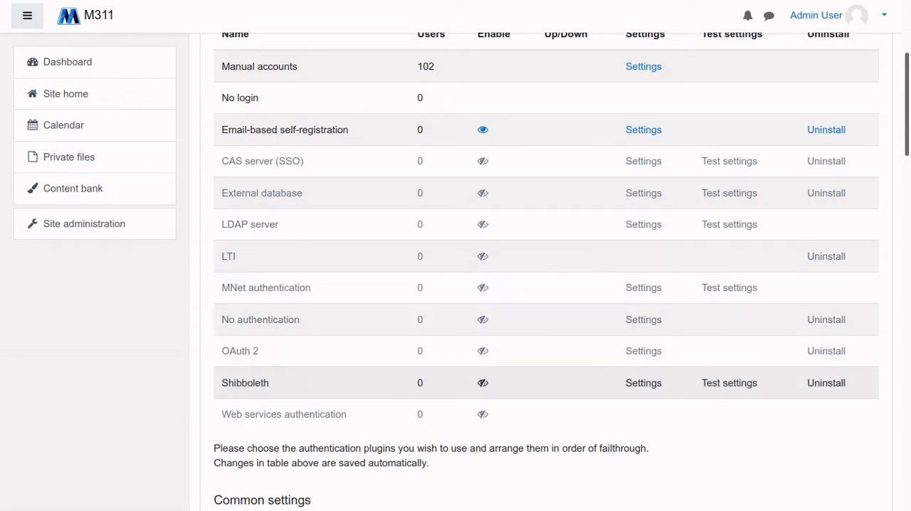
{"action": "scroll", "coordinate": [547, 320], "scroll_direction": "down", "scroll_amount": 1}
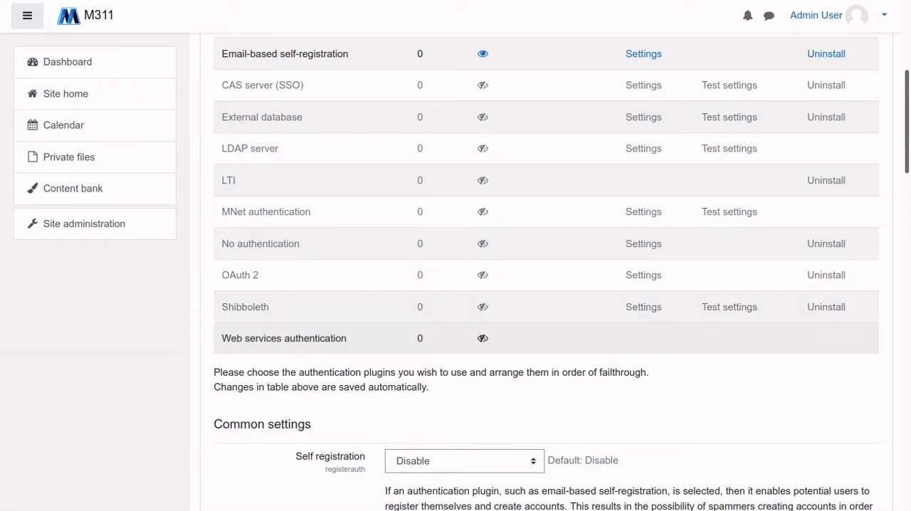
{"action": "scroll", "coordinate": [546, 271], "scroll_direction": "down", "scroll_amount": 2}
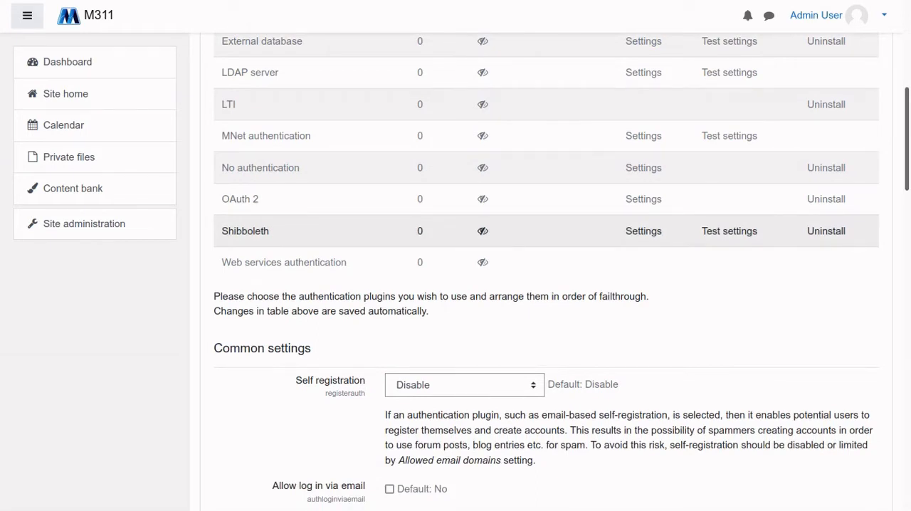
Examine the common authentication settings, from Self registration to the ReCAPTCHA keys, and return to the start of the page
{"action": "scroll", "coordinate": [546, 271], "scroll_direction": "down", "scroll_amount": 6}
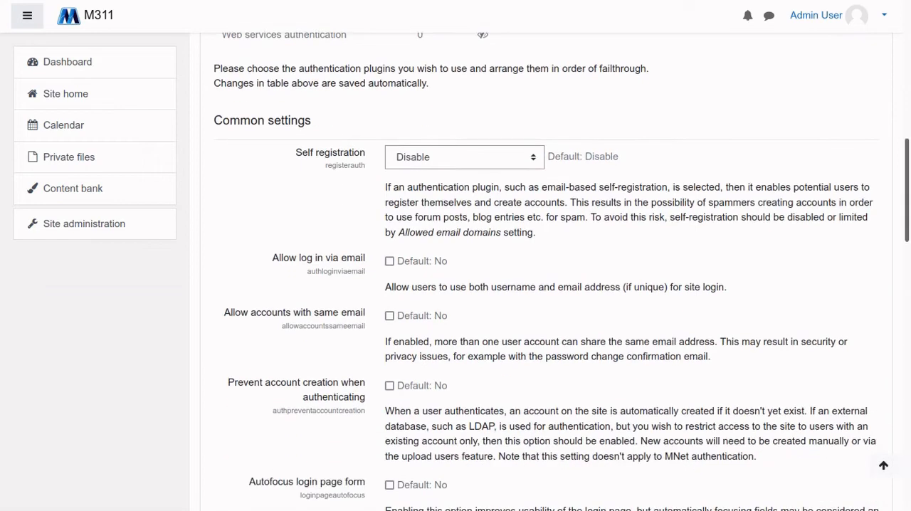
{"action": "scroll", "coordinate": [546, 271], "scroll_direction": "down", "scroll_amount": 4}
{"action": "scroll", "coordinate": [546, 270], "scroll_direction": "up", "scroll_amount": 6}
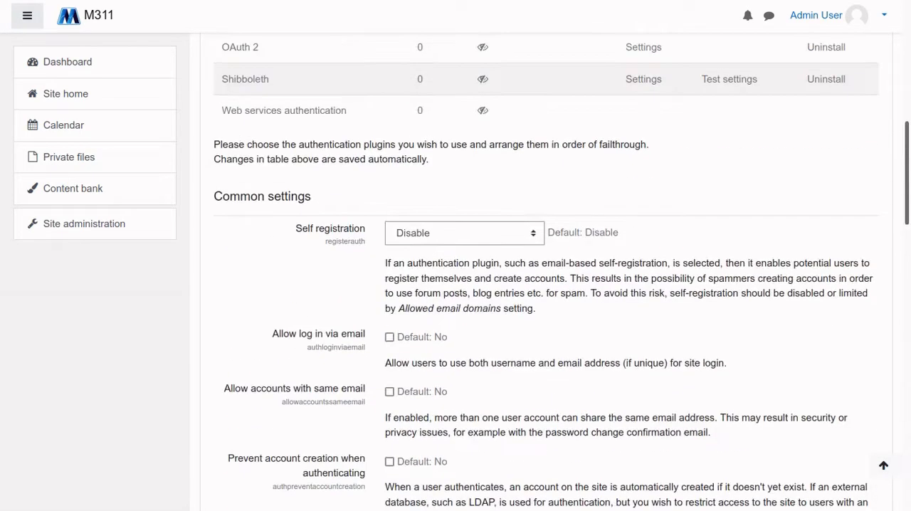
{"action": "scroll", "coordinate": [547, 271], "scroll_direction": "down", "scroll_amount": 10}
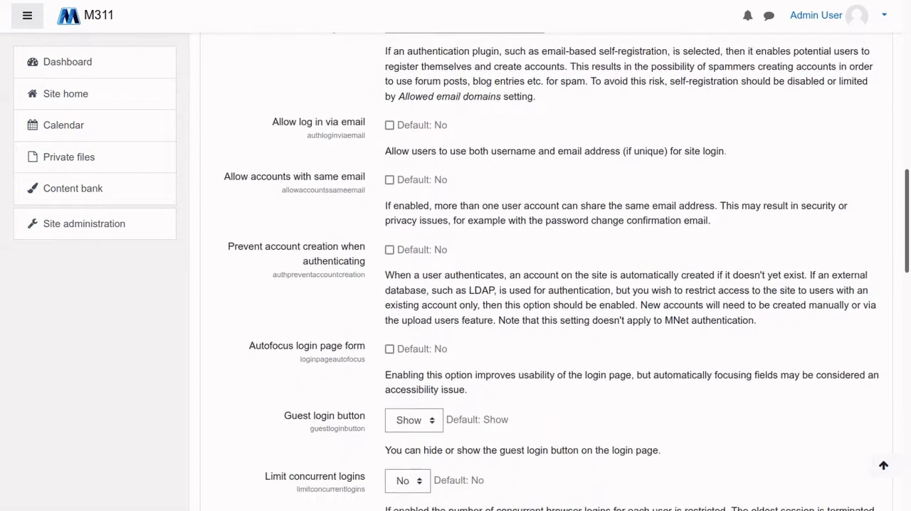
{"action": "scroll", "coordinate": [547, 271], "scroll_direction": "up", "scroll_amount": 8}
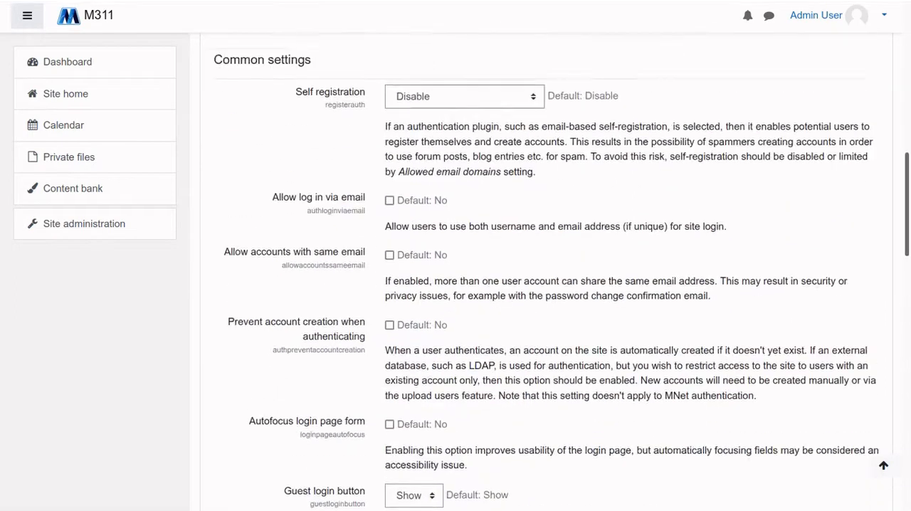
{"action": "scroll", "coordinate": [547, 271], "scroll_direction": "down", "scroll_amount": 4}
{"action": "scroll", "coordinate": [546, 270], "scroll_direction": "down", "scroll_amount": 2}
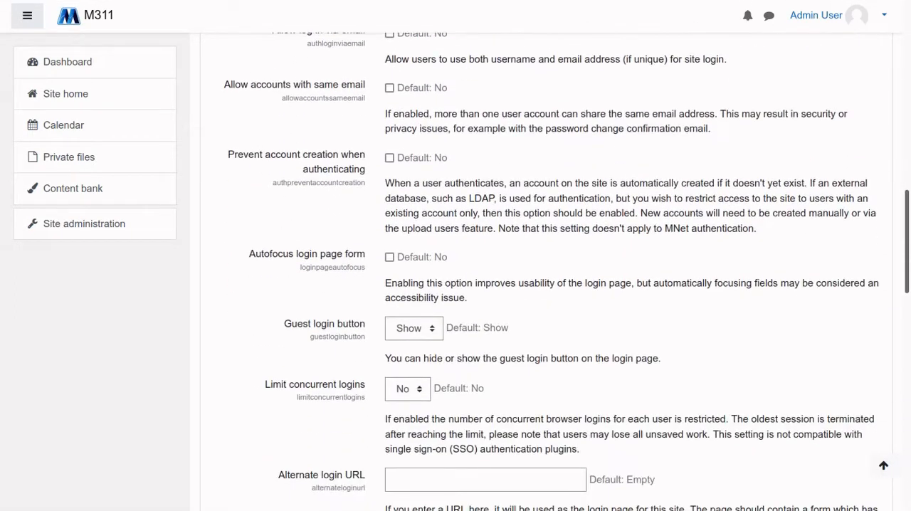
{"action": "scroll", "coordinate": [547, 270], "scroll_direction": "down", "scroll_amount": 2}
{"action": "scroll", "coordinate": [546, 271], "scroll_direction": "down", "scroll_amount": 4}
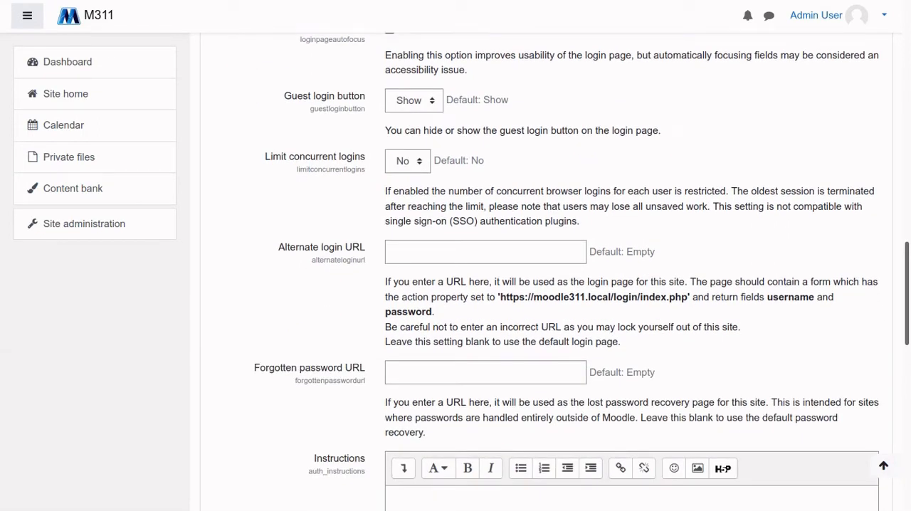
{"action": "scroll", "coordinate": [546, 270], "scroll_direction": "down", "scroll_amount": 10}
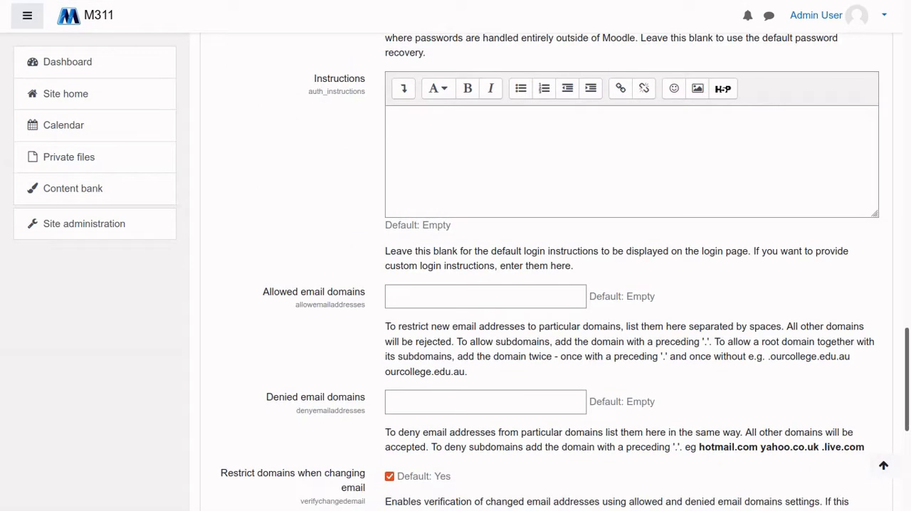
{"action": "scroll", "coordinate": [546, 271], "scroll_direction": "down", "scroll_amount": 6}
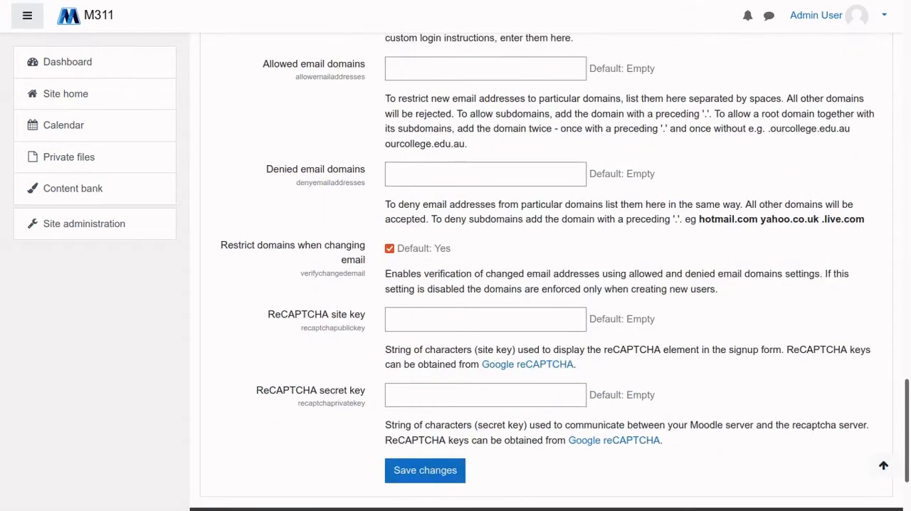
{"action": "scroll", "coordinate": [546, 270], "scroll_direction": "up", "scroll_amount": 6}
{"action": "scroll", "coordinate": [541, 271], "scroll_direction": "up", "scroll_amount": 20}
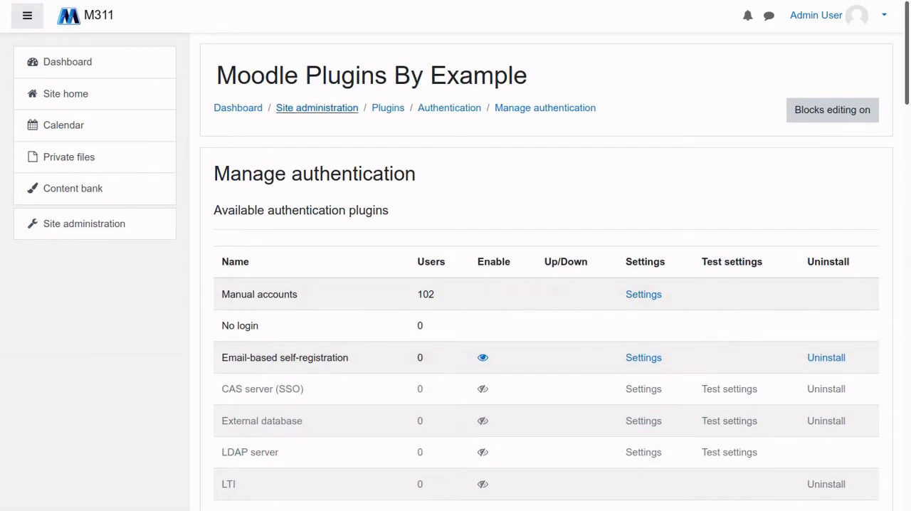
Open Define roles under the user permissions in Site administration and review the list of roles
{"action": "left_click", "coordinate": [317, 107]}
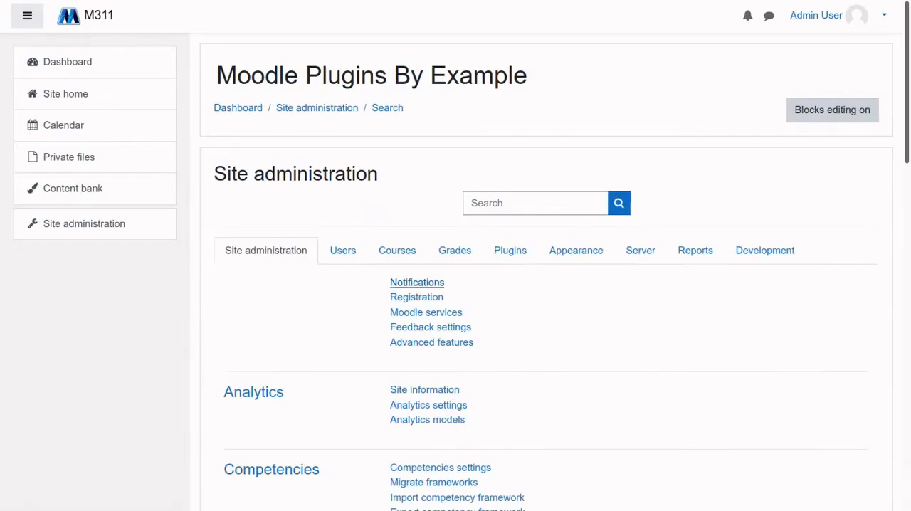
{"action": "left_click", "coordinate": [343, 251]}
{"action": "scroll", "coordinate": [416, 297], "scroll_direction": "down", "scroll_amount": 3}
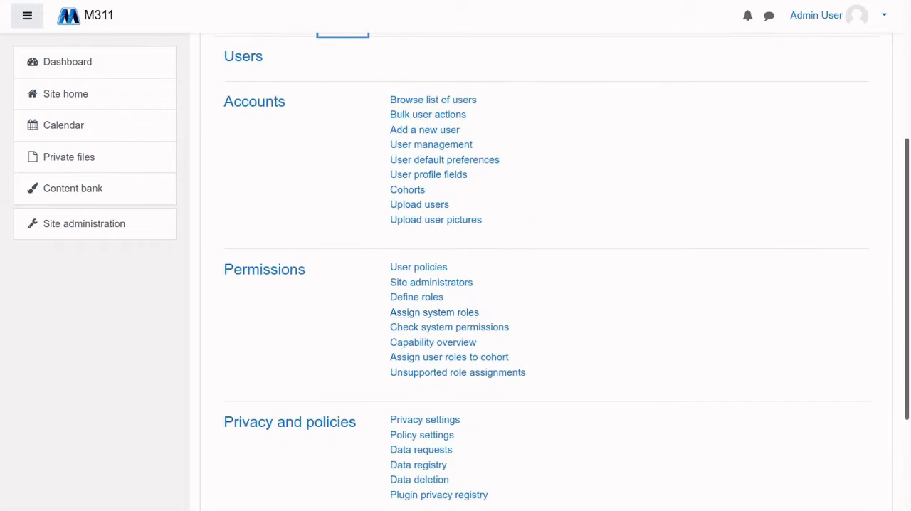
{"action": "left_click", "coordinate": [416, 297]}
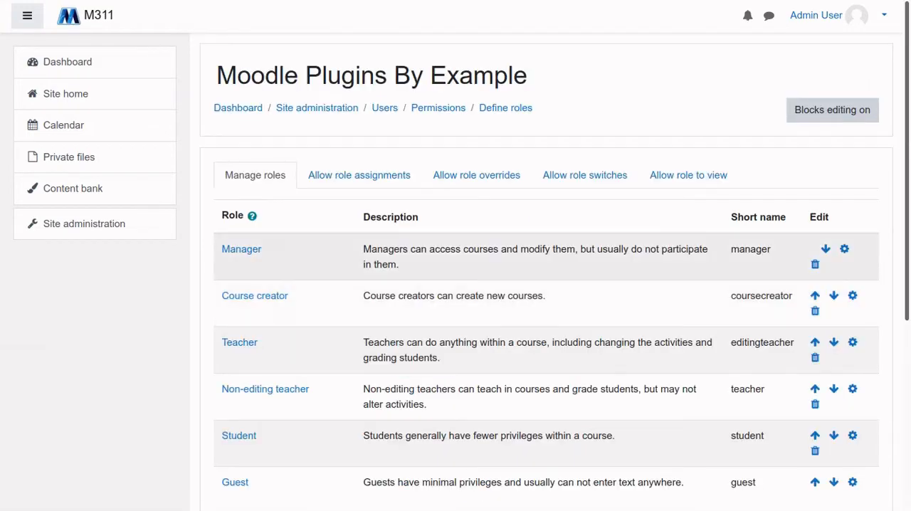
{"action": "scroll", "coordinate": [263, 253], "scroll_direction": "down", "scroll_amount": 4}
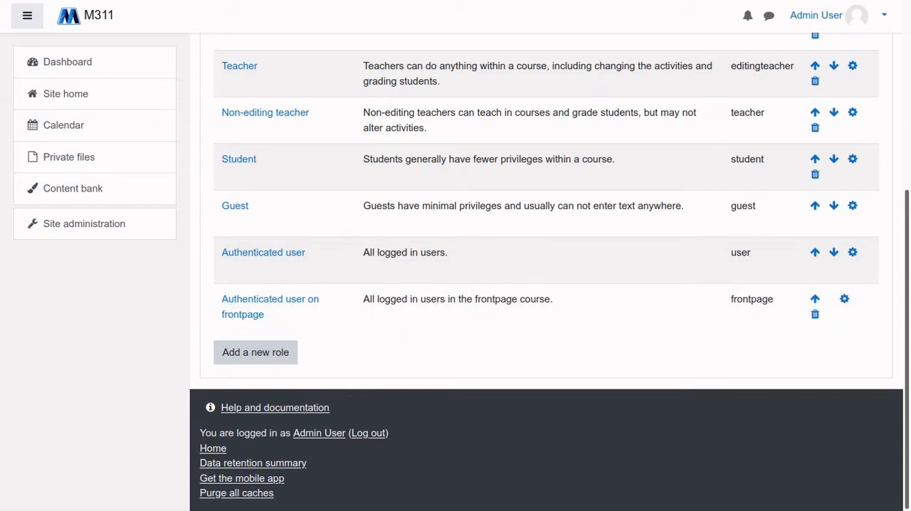
{"action": "scroll", "coordinate": [546, 271], "scroll_direction": "up", "scroll_amount": 2}
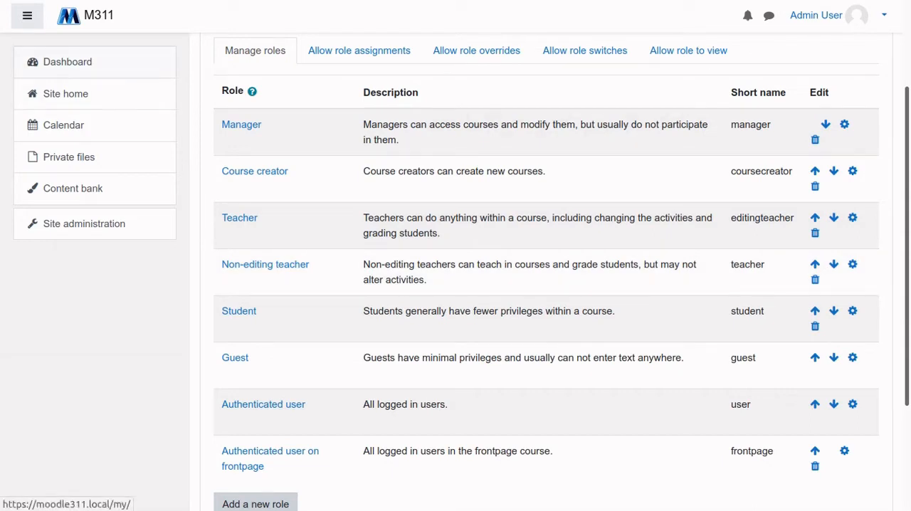
Turn on customising for the Dashboard page and open the list of blocks that can be added
{"action": "left_click", "coordinate": [68, 62]}
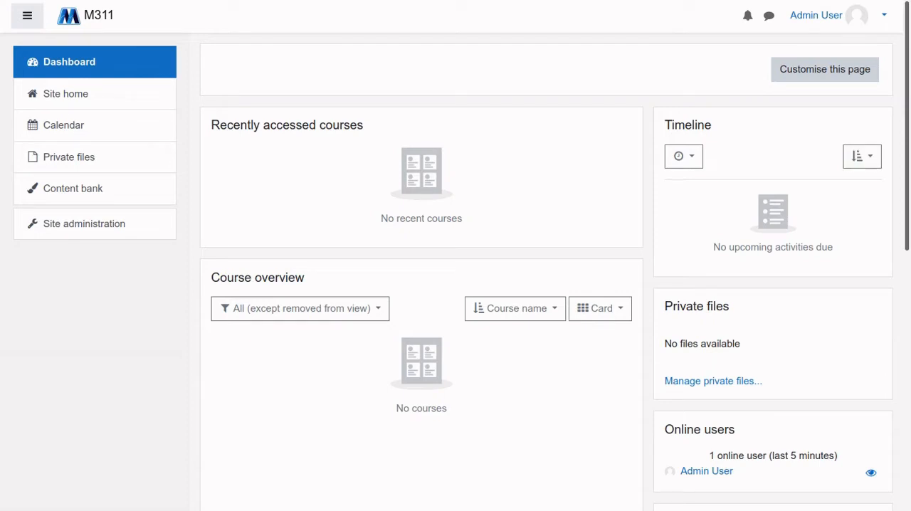
{"action": "left_click", "coordinate": [824, 69]}
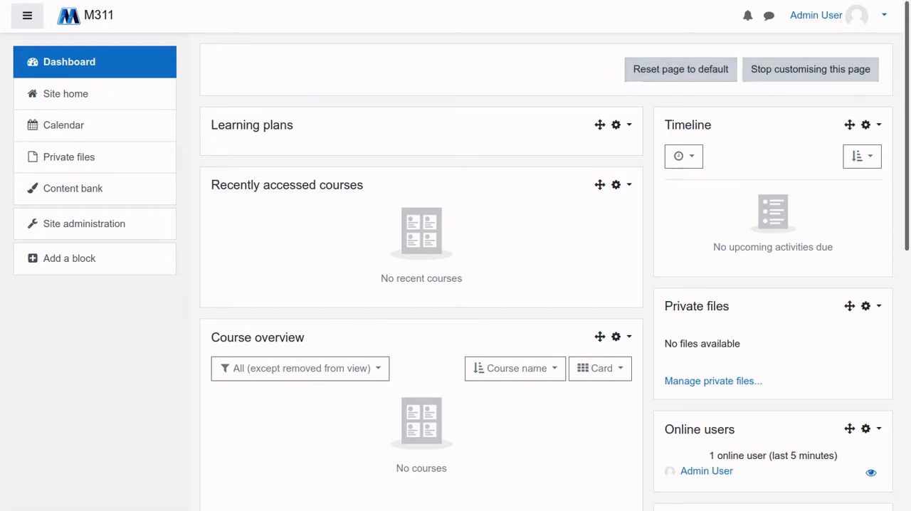
{"action": "left_click", "coordinate": [69, 258]}
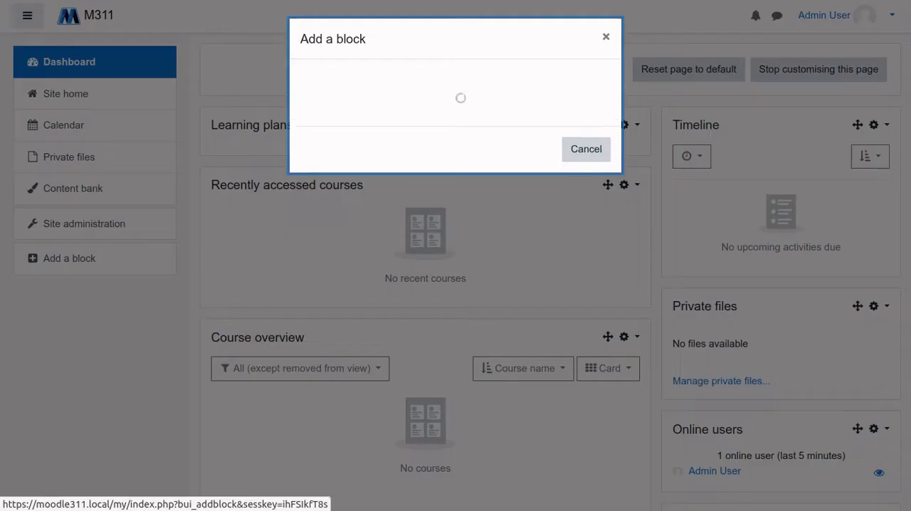
Look through the list of blocks available for the Dashboard, from Administration to Upcoming events
{"action": "scroll", "coordinate": [451, 256], "scroll_direction": "down", "scroll_amount": 5}
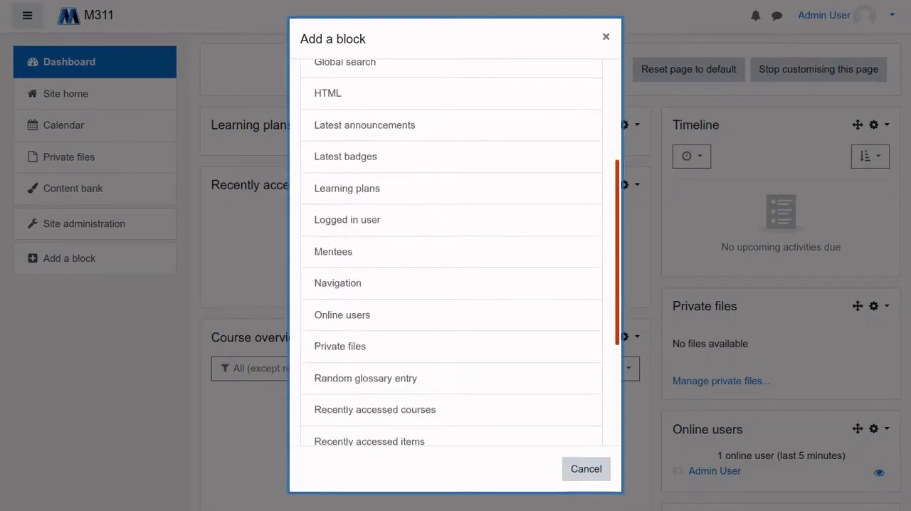
{"action": "scroll", "coordinate": [451, 181], "scroll_direction": "up", "scroll_amount": 5}
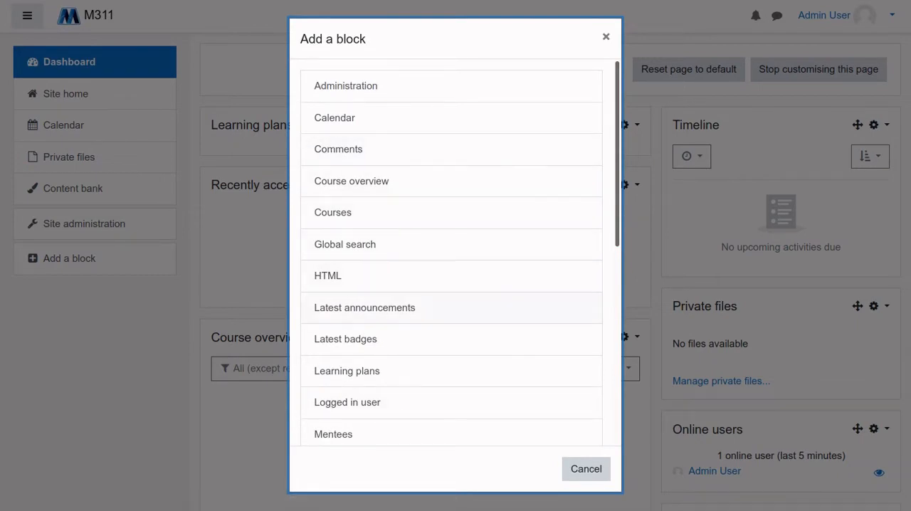
{"action": "scroll", "coordinate": [451, 246], "scroll_direction": "down", "scroll_amount": 2}
{"action": "scroll", "coordinate": [451, 246], "scroll_direction": "up", "scroll_amount": 2}
{"action": "scroll", "coordinate": [451, 313], "scroll_direction": "down", "scroll_amount": 4}
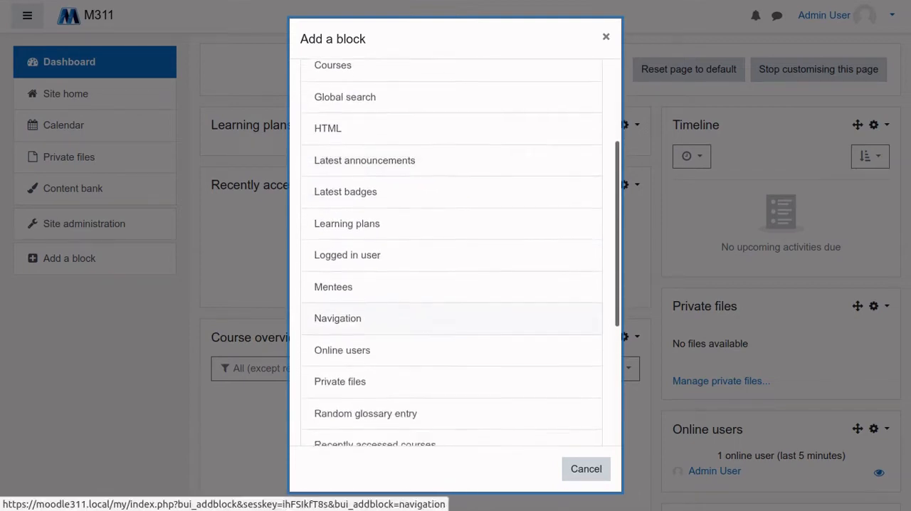
{"action": "scroll", "coordinate": [451, 307], "scroll_direction": "down", "scroll_amount": 6}
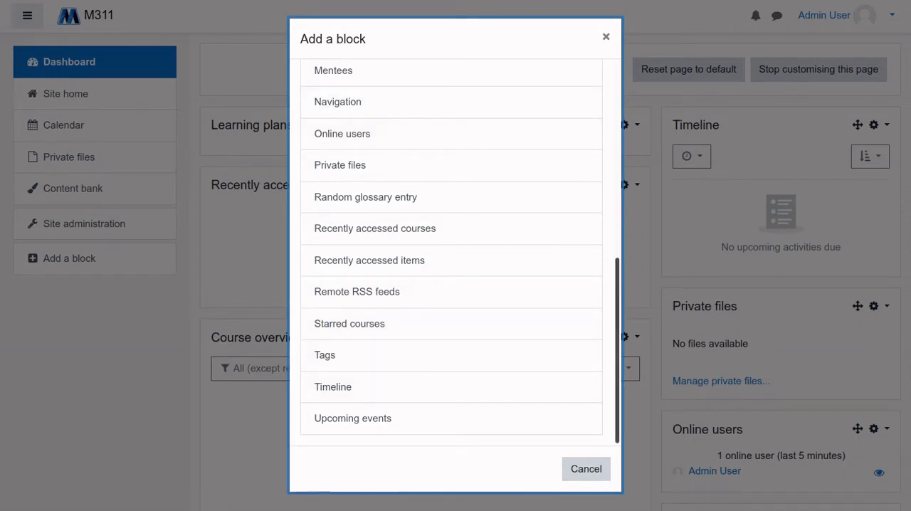
{"action": "scroll", "coordinate": [451, 117], "scroll_direction": "up", "scroll_amount": 5}
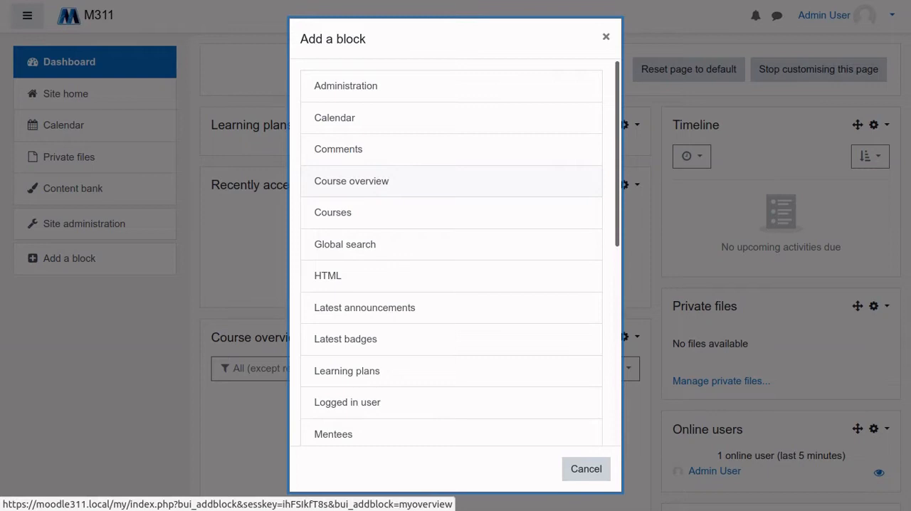
{"action": "scroll", "coordinate": [451, 256], "scroll_direction": "down", "scroll_amount": 5}
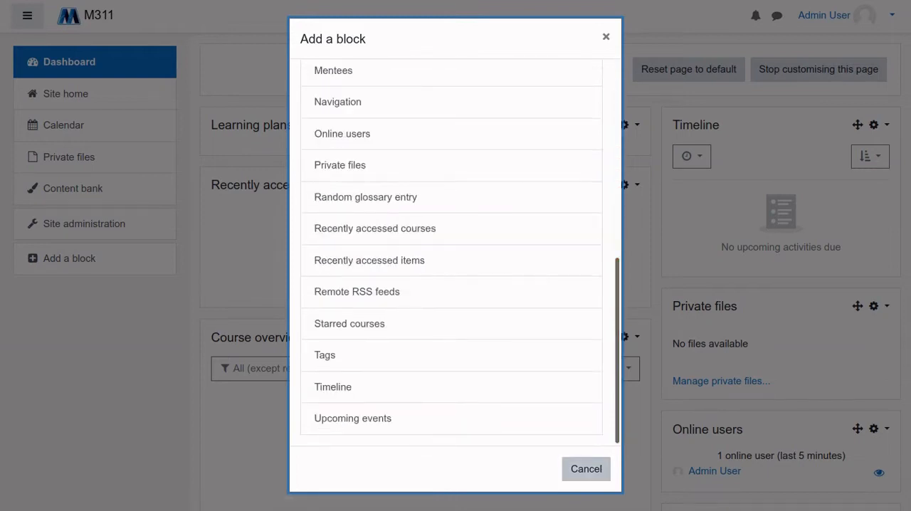
Close the list of blocks without adding one and stop customising the Dashboard page
{"action": "left_click", "coordinate": [586, 469]}
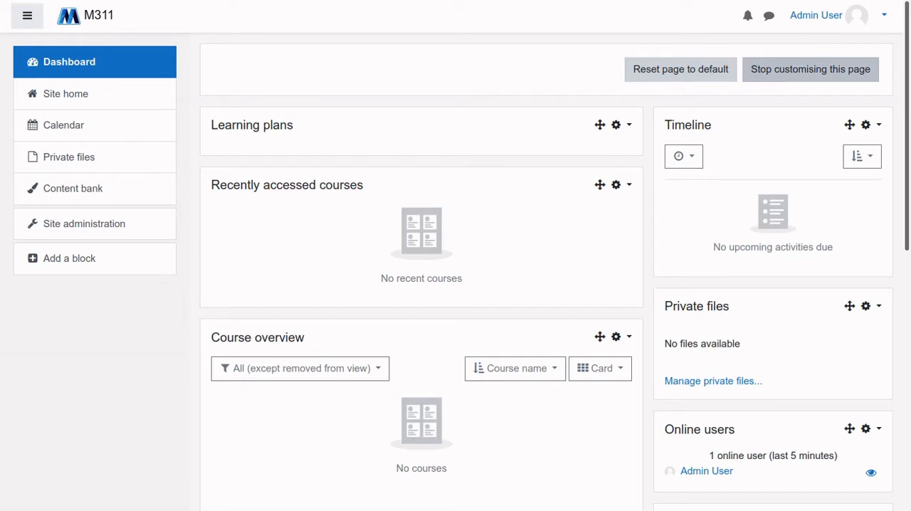
{"action": "left_click", "coordinate": [810, 69]}
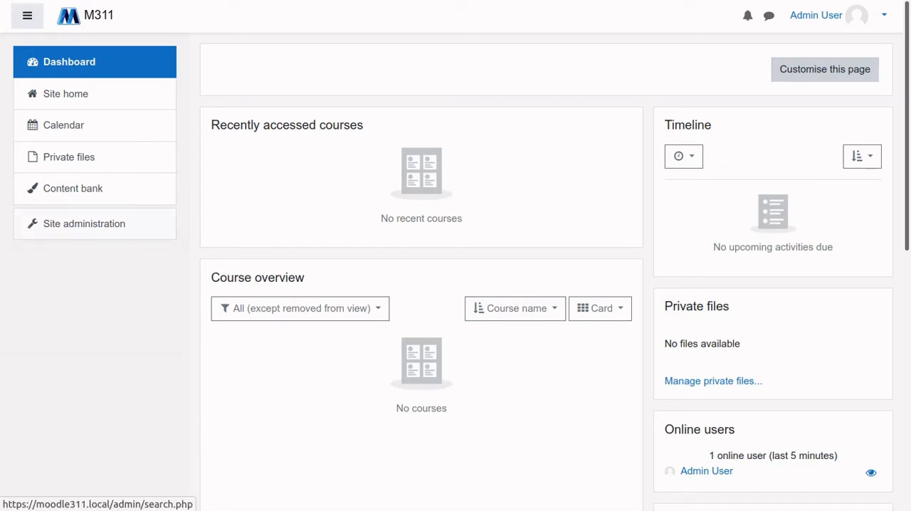
Open the course and category management page from the Courses section of Site administration
{"action": "left_click", "coordinate": [84, 224]}
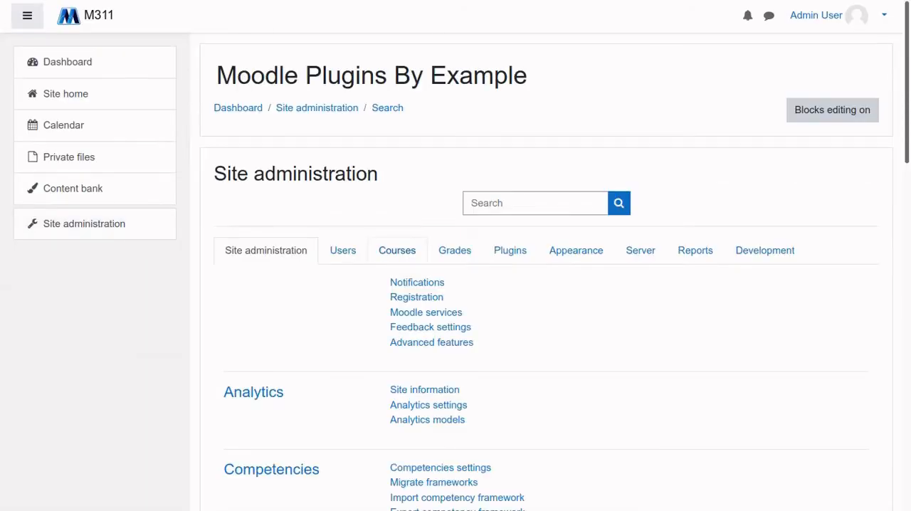
{"action": "left_click", "coordinate": [397, 251]}
{"action": "left_click", "coordinate": [460, 282]}
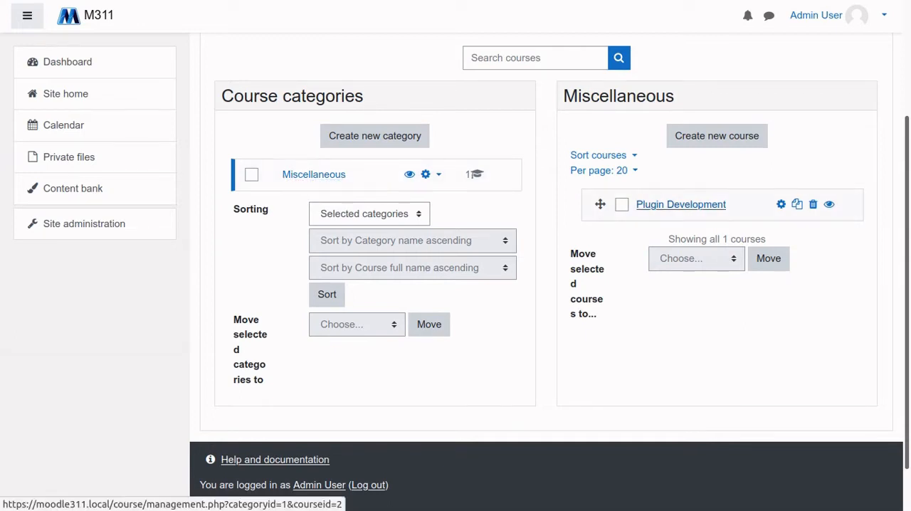
Select the Plugin Development course in the Miscellaneous category, review its details and view the course
{"action": "left_click", "coordinate": [681, 204]}
{"action": "scroll", "coordinate": [681, 205], "scroll_direction": "down", "scroll_amount": 3}
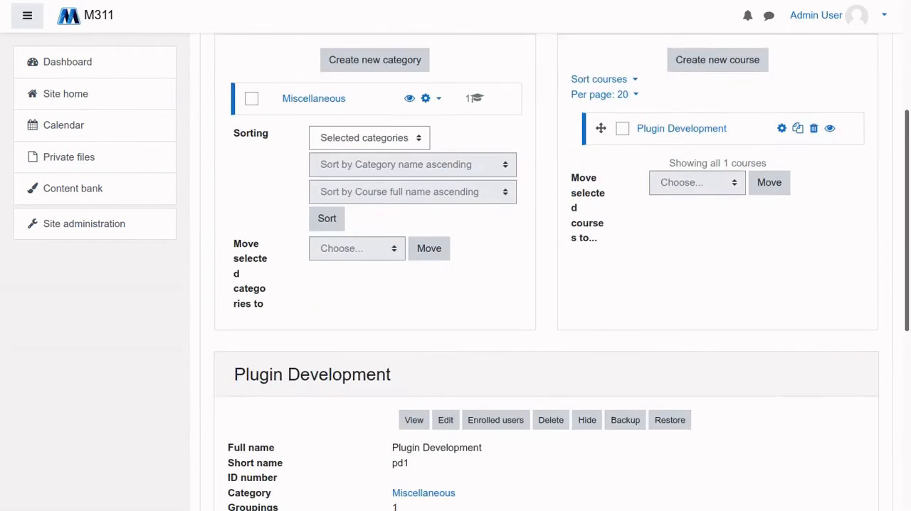
{"action": "scroll", "coordinate": [413, 116], "scroll_direction": "down", "scroll_amount": 5}
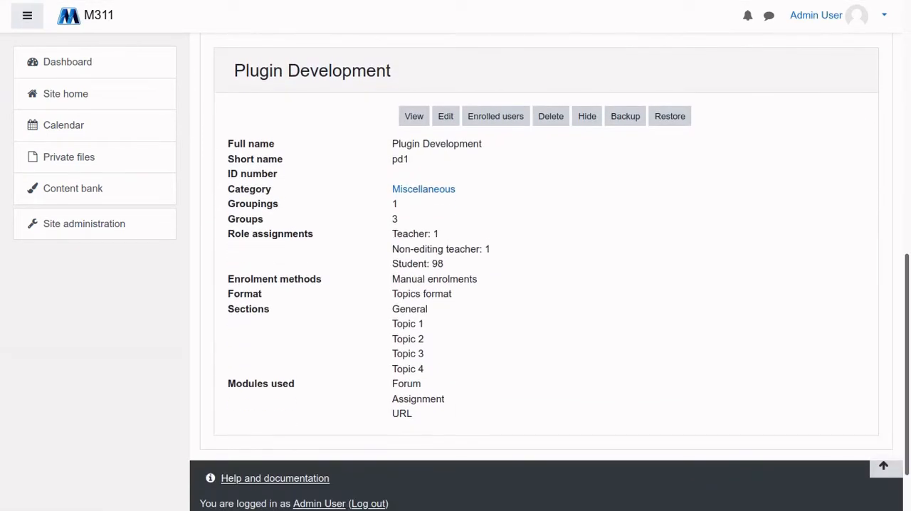
{"action": "left_click", "coordinate": [413, 116]}
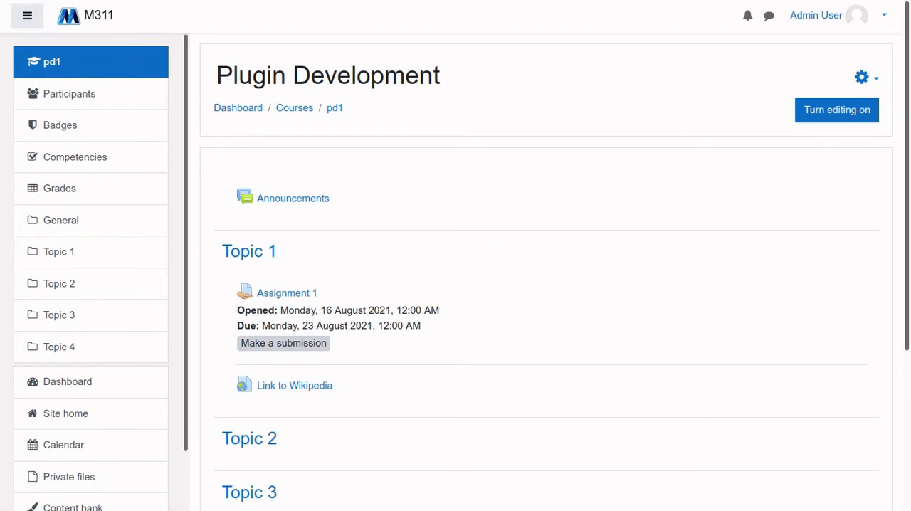
Look through the Plugin Development course page, from Announcements to Topic 4, and return to its start
{"action": "scroll", "coordinate": [554, 270], "scroll_direction": "down", "scroll_amount": 1}
{"action": "scroll", "coordinate": [546, 270], "scroll_direction": "up", "scroll_amount": 1}
{"action": "scroll", "coordinate": [546, 271], "scroll_direction": "down", "scroll_amount": 2}
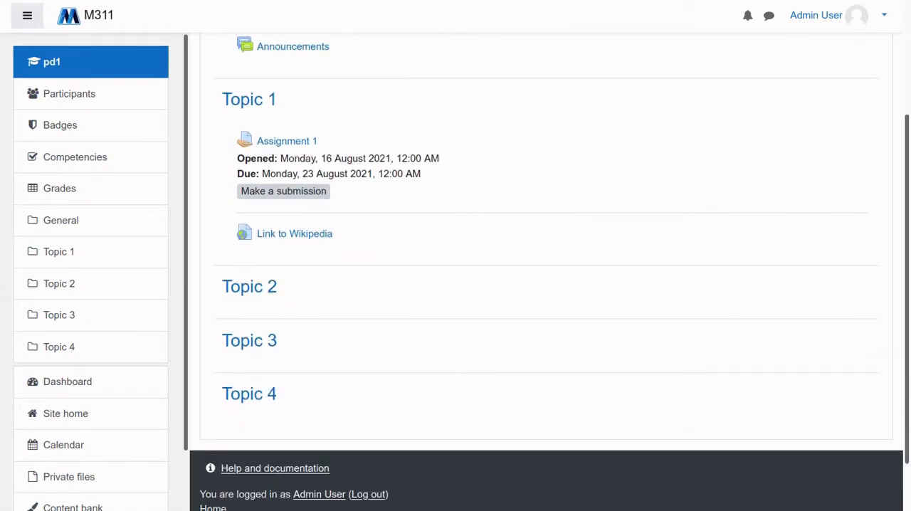
{"action": "scroll", "coordinate": [546, 270], "scroll_direction": "up", "scroll_amount": 2}
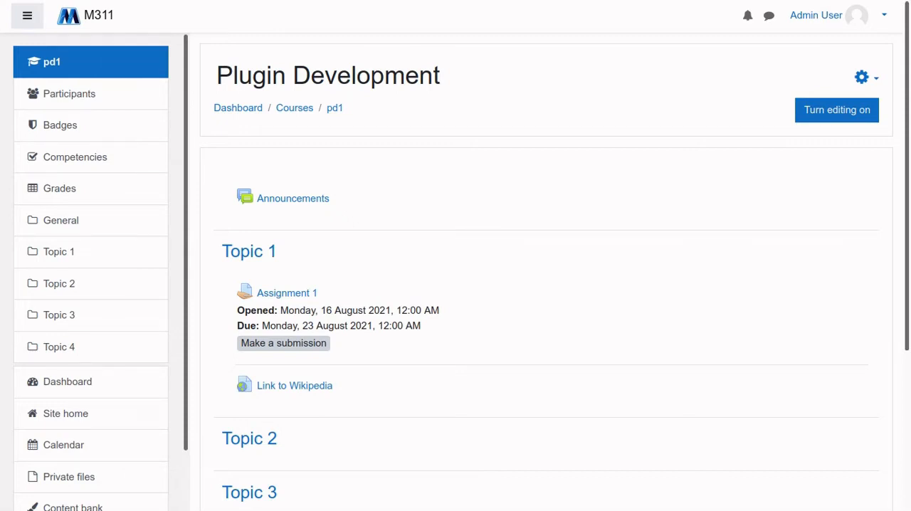
{"action": "scroll", "coordinate": [547, 285], "scroll_direction": "down", "scroll_amount": 1}
{"action": "scroll", "coordinate": [547, 285], "scroll_direction": "up", "scroll_amount": 1}
{"action": "scroll", "coordinate": [546, 285], "scroll_direction": "down", "scroll_amount": 1}
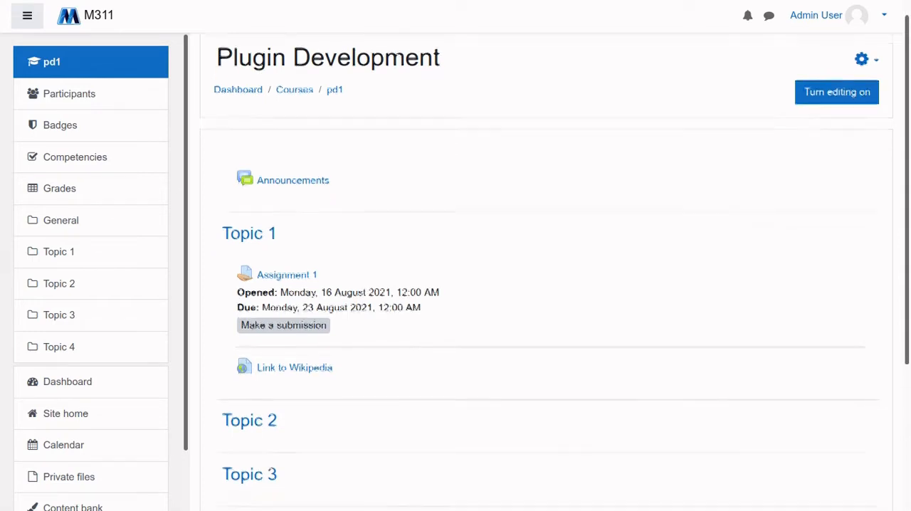
{"action": "scroll", "coordinate": [546, 285], "scroll_direction": "up", "scroll_amount": 1}
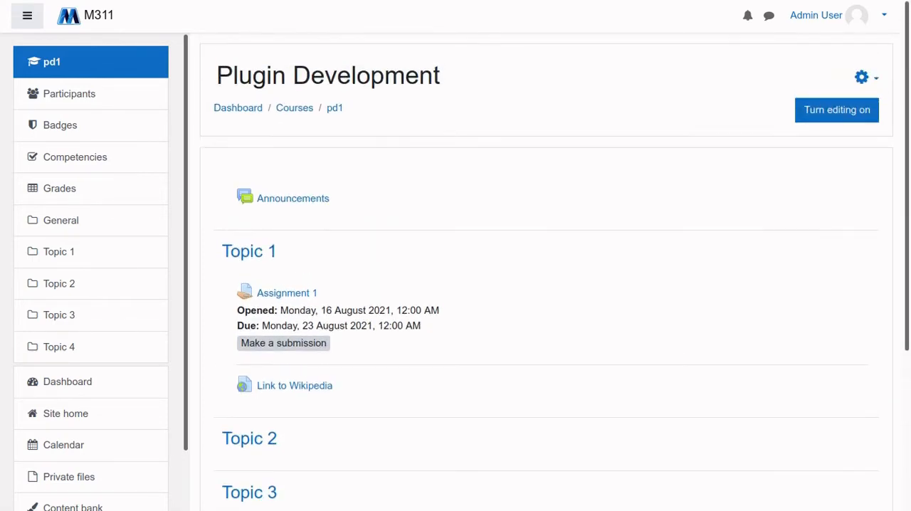
Open the settings of the Plugin Development course for editing and expand the Course format section
{"action": "left_click", "coordinate": [865, 77]}
{"action": "left_click", "coordinate": [811, 104]}
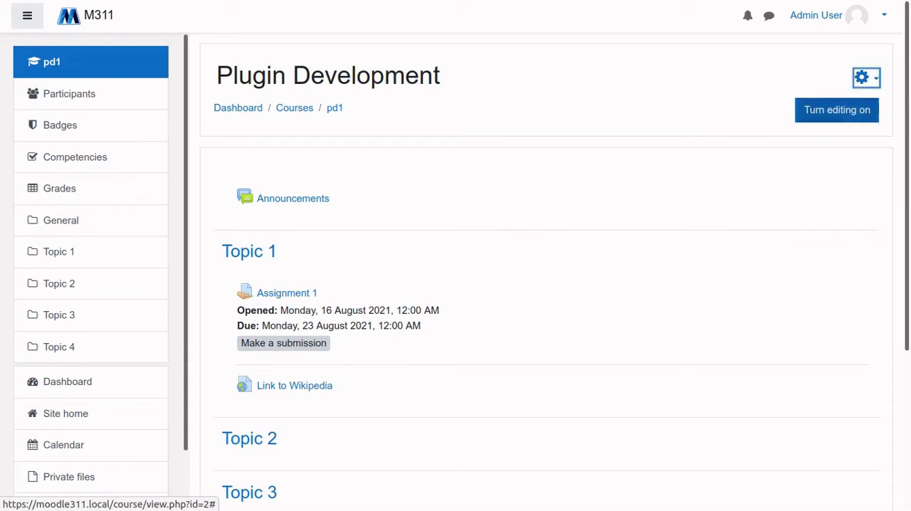
{"action": "scroll", "coordinate": [546, 285], "scroll_direction": "down", "scroll_amount": 5}
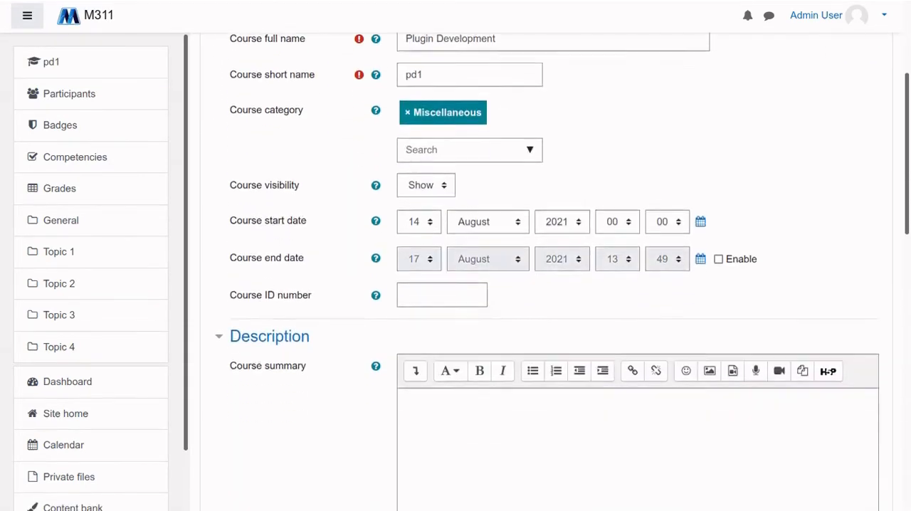
{"action": "scroll", "coordinate": [280, 232], "scroll_direction": "down", "scroll_amount": 5}
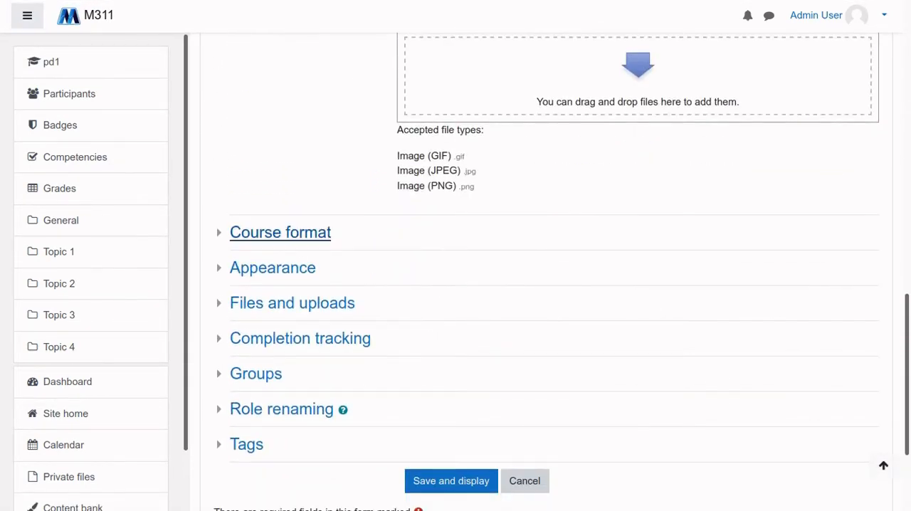
{"action": "left_click", "coordinate": [280, 232]}
{"action": "scroll", "coordinate": [280, 232], "scroll_direction": "down", "scroll_amount": 3}
{"action": "scroll", "coordinate": [280, 232], "scroll_direction": "up", "scroll_amount": 2}
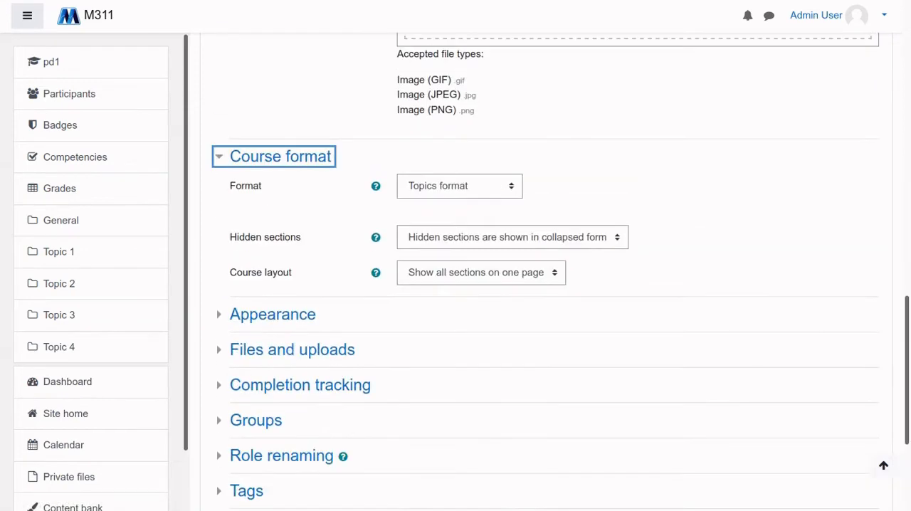
Try the Single activity format and look at its activity types, and try the Social format for the course
{"action": "left_click", "coordinate": [459, 186]}
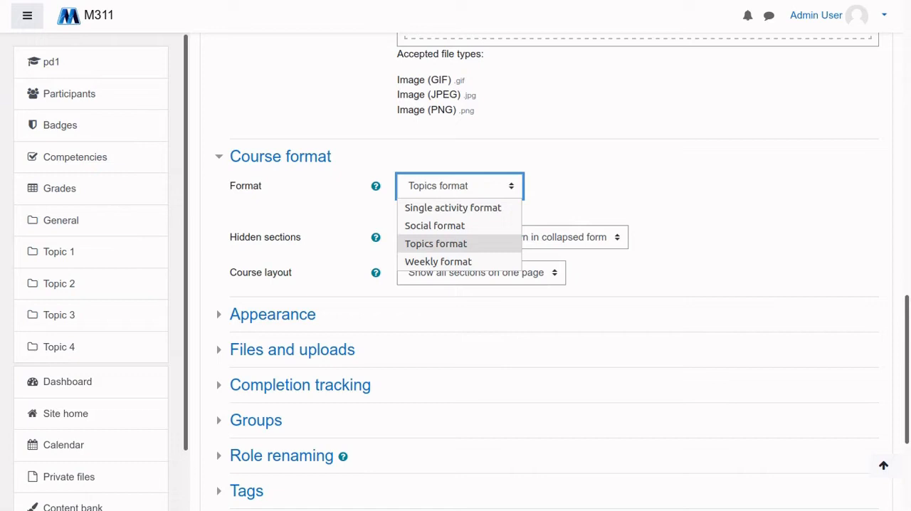
{"action": "left_click", "coordinate": [452, 207]}
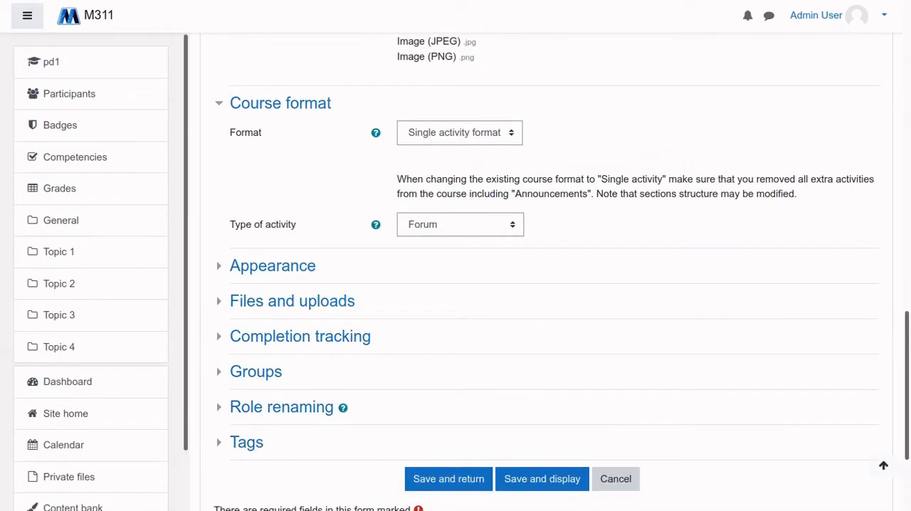
{"action": "left_click", "coordinate": [459, 224]}
{"action": "key", "text": "Escape"}
{"action": "left_click", "coordinate": [460, 133]}
{"action": "left_click", "coordinate": [434, 171]}
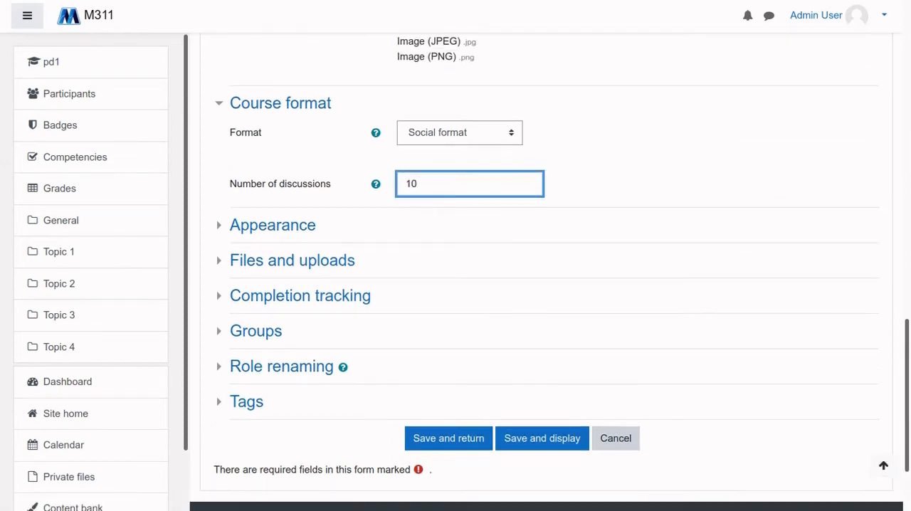
Set the course format to Weekly format, save the settings and review the weekly sections on the course page
{"action": "left_click", "coordinate": [460, 133]}
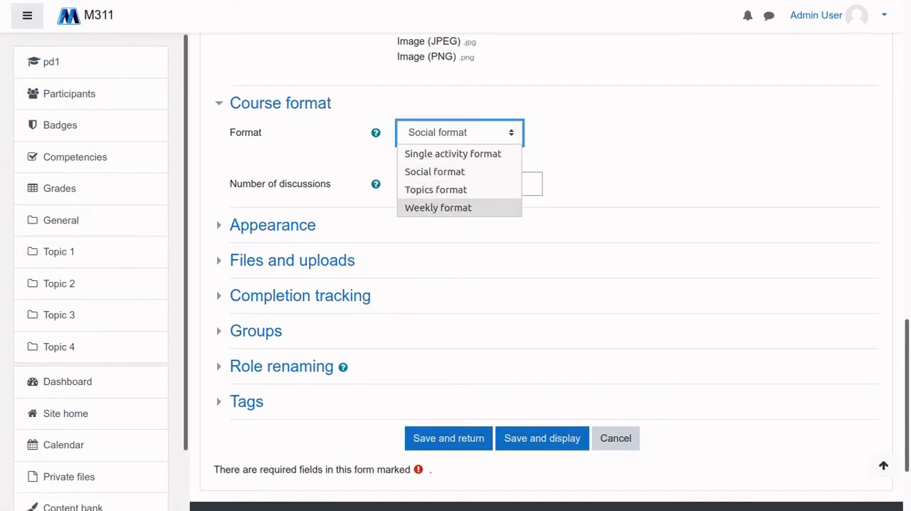
{"action": "left_click", "coordinate": [438, 208]}
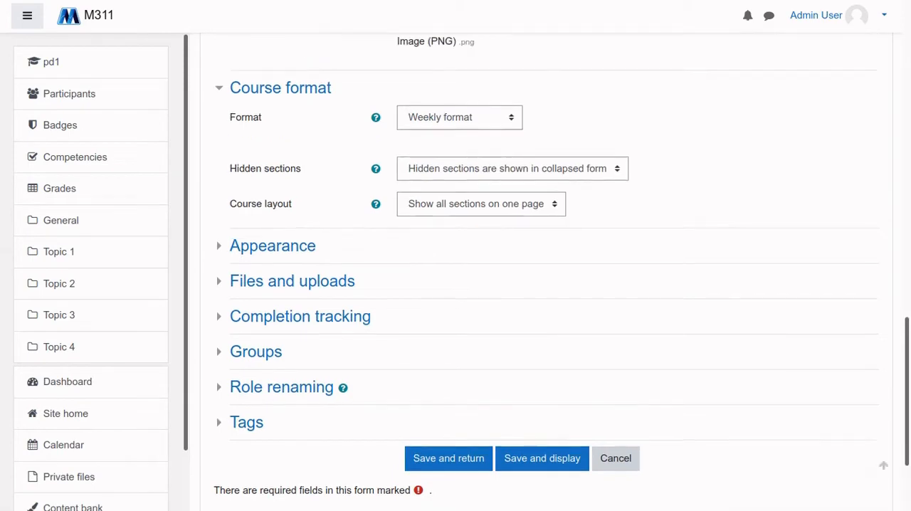
{"action": "scroll", "coordinate": [548, 274], "scroll_direction": "down", "scroll_amount": 3}
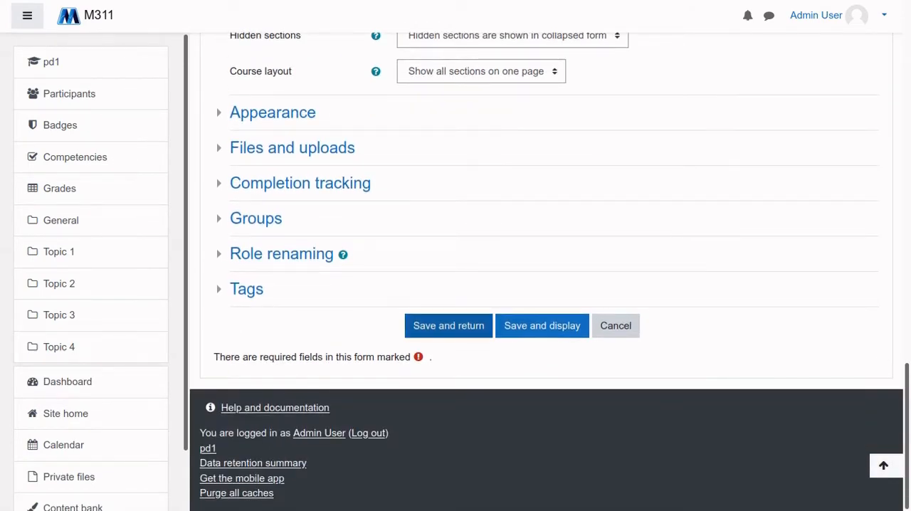
{"action": "left_click", "coordinate": [448, 325]}
{"action": "scroll", "coordinate": [308, 214], "scroll_direction": "down", "scroll_amount": 2}
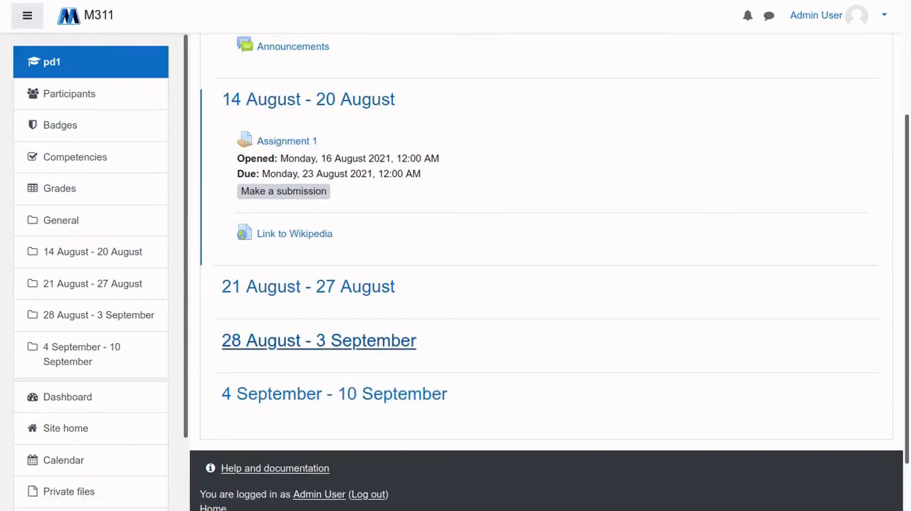
{"action": "scroll", "coordinate": [320, 288], "scroll_direction": "up", "scroll_amount": 1}
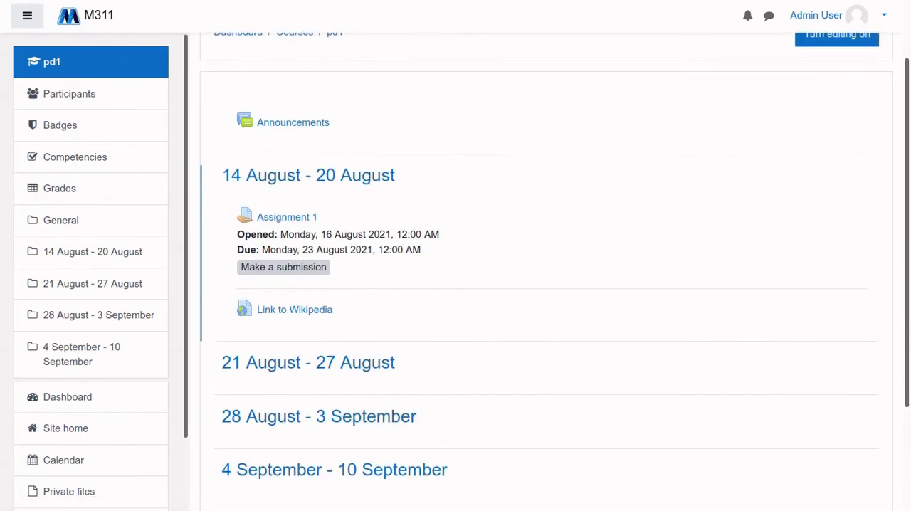
{"action": "scroll", "coordinate": [547, 271], "scroll_direction": "up", "scroll_amount": 1}
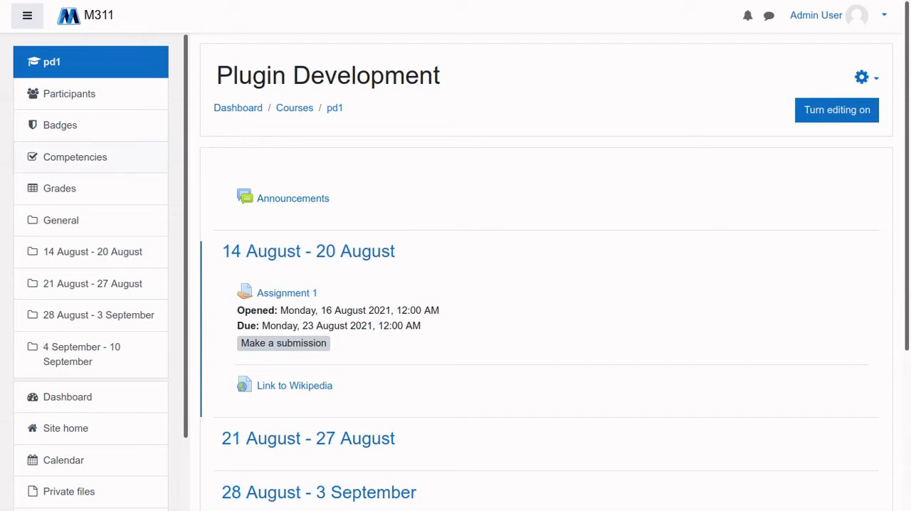
Open the course participants and examine the list, including the roles, groups and status columns
{"action": "left_click", "coordinate": [69, 93]}
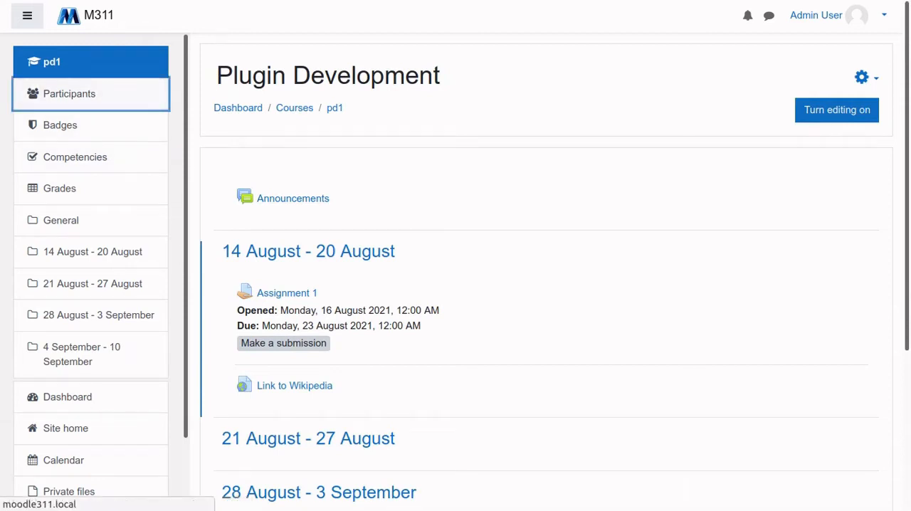
{"action": "scroll", "coordinate": [547, 285], "scroll_direction": "down", "scroll_amount": 3}
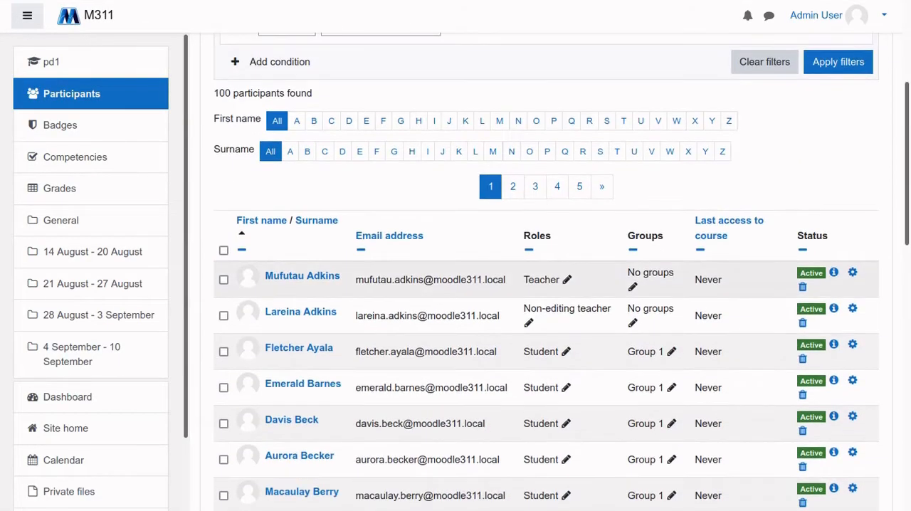
{"action": "scroll", "coordinate": [546, 285], "scroll_direction": "up", "scroll_amount": 3}
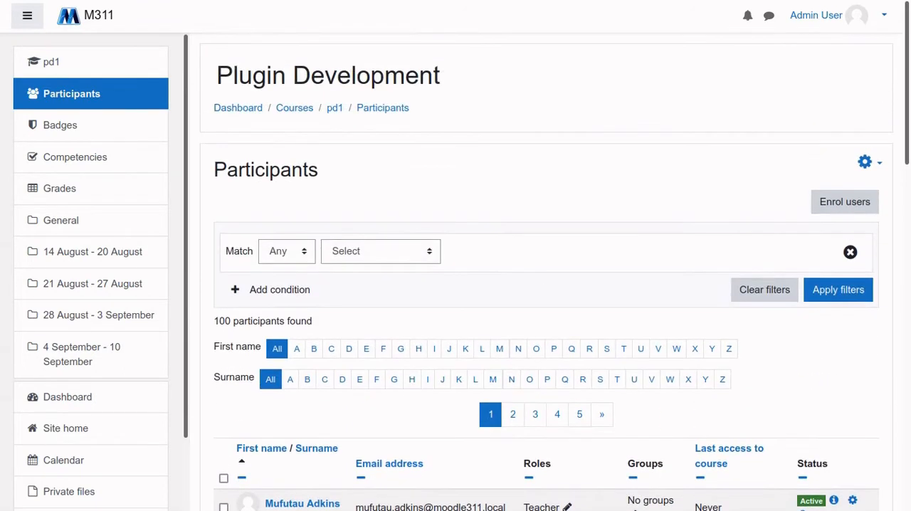
{"action": "scroll", "coordinate": [546, 285], "scroll_direction": "down", "scroll_amount": 4}
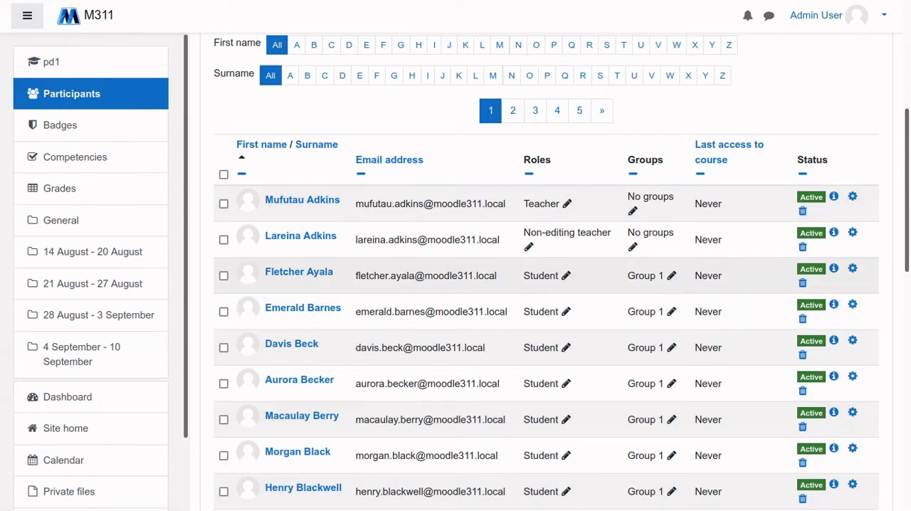
{"action": "scroll", "coordinate": [547, 271], "scroll_direction": "down", "scroll_amount": 1}
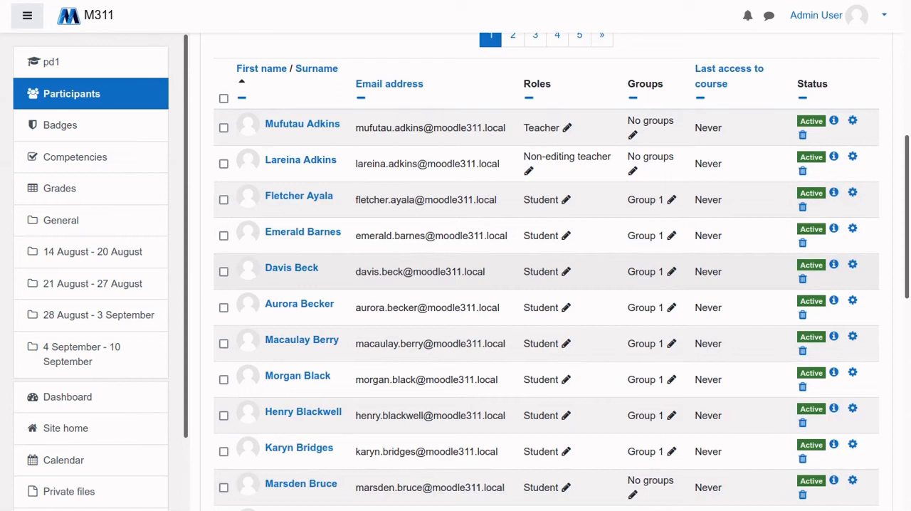
{"action": "scroll", "coordinate": [546, 272], "scroll_direction": "up", "scroll_amount": 3}
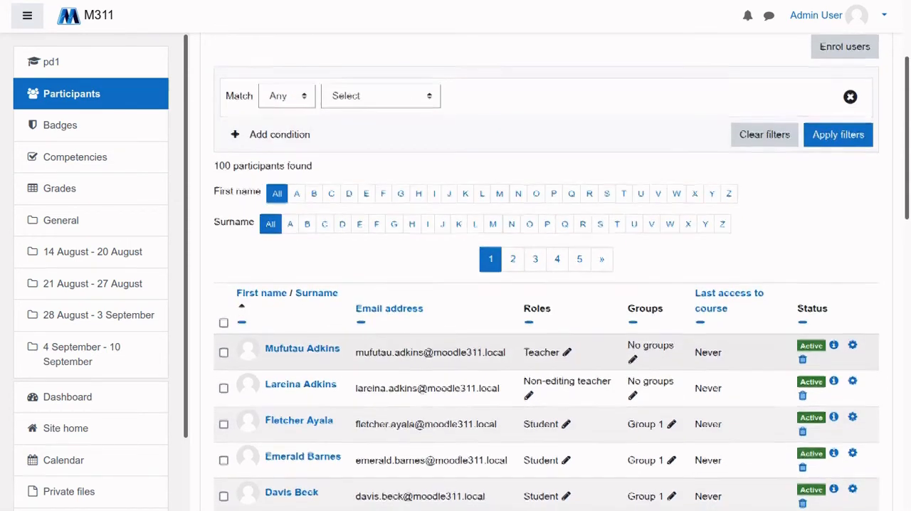
{"action": "scroll", "coordinate": [546, 271], "scroll_direction": "down", "scroll_amount": 1}
{"action": "scroll", "coordinate": [546, 272], "scroll_direction": "up", "scroll_amount": 1}
{"action": "scroll", "coordinate": [547, 271], "scroll_direction": "down", "scroll_amount": 1}
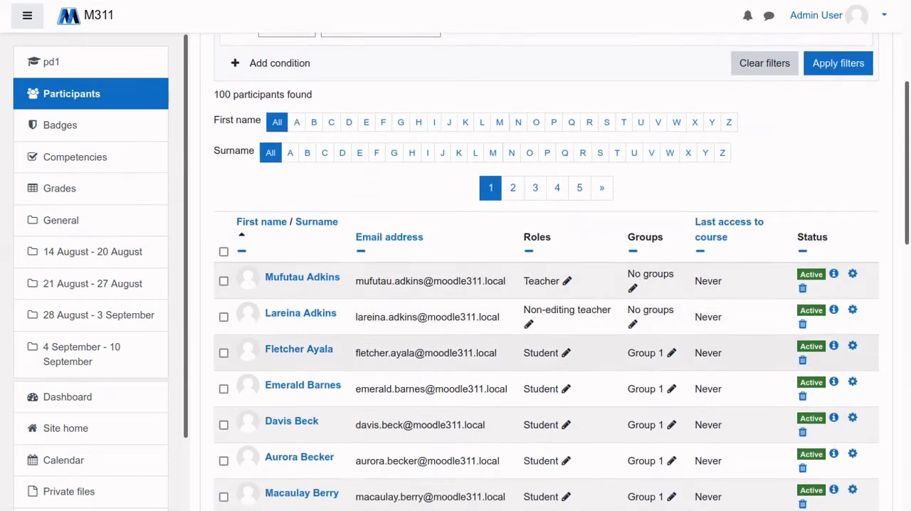
{"action": "scroll", "coordinate": [546, 271], "scroll_direction": "down", "scroll_amount": 2}
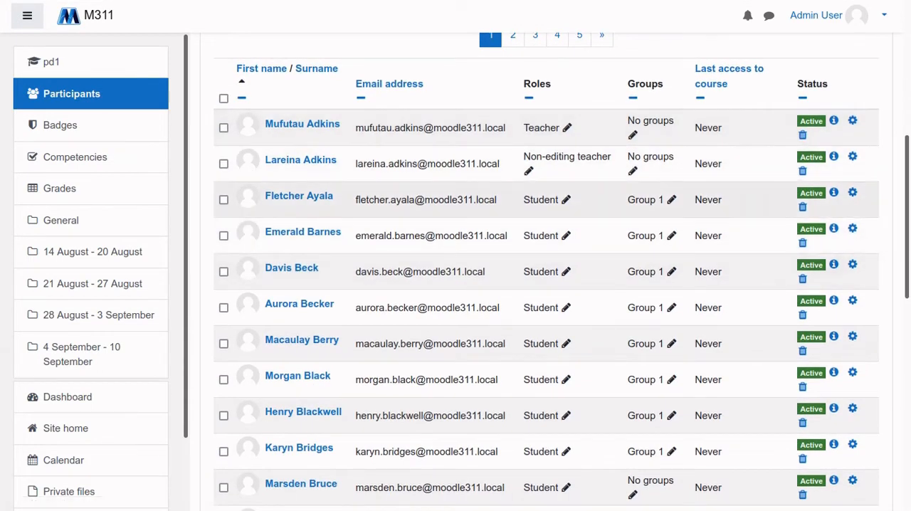
{"action": "scroll", "coordinate": [547, 271], "scroll_direction": "up", "scroll_amount": 4}
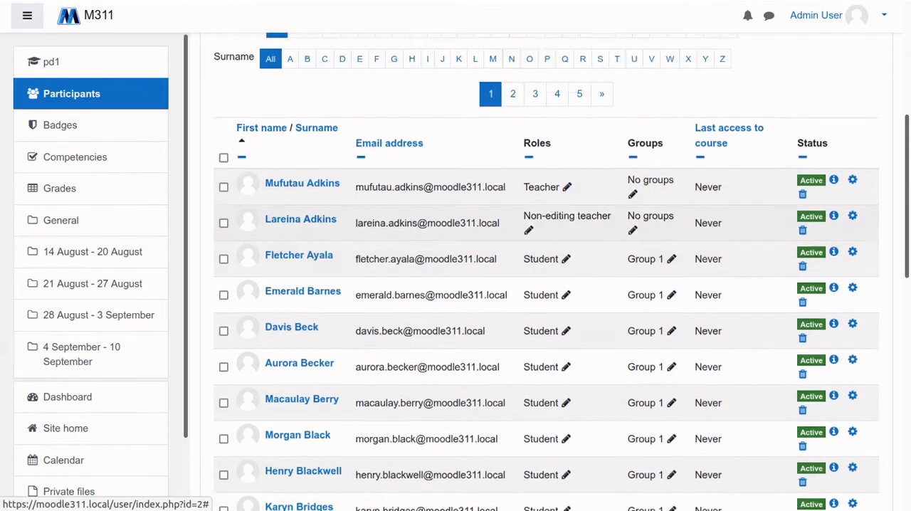
Examine the Enrol users dialog, including user and cohort selection, the assignable roles and the additional enrolment options, without enrolling anyone
{"action": "left_click", "coordinate": [845, 125]}
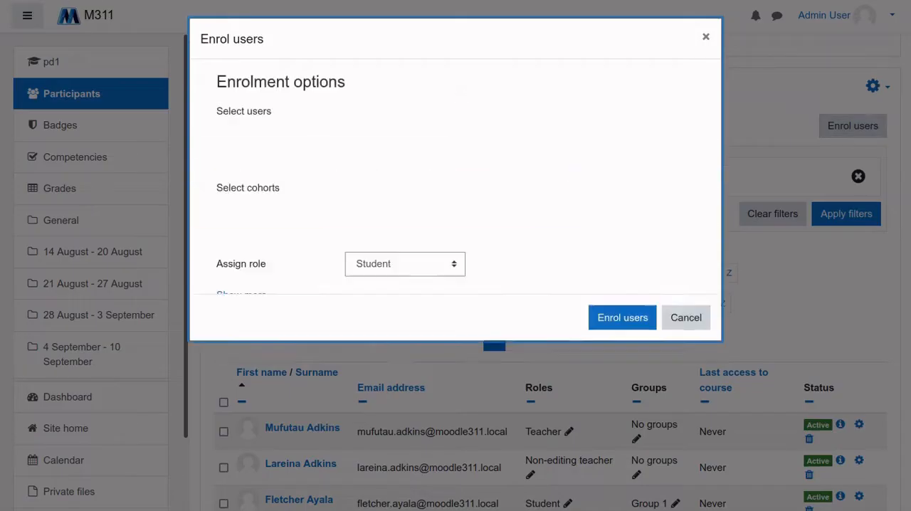
{"action": "left_click", "coordinate": [409, 141]}
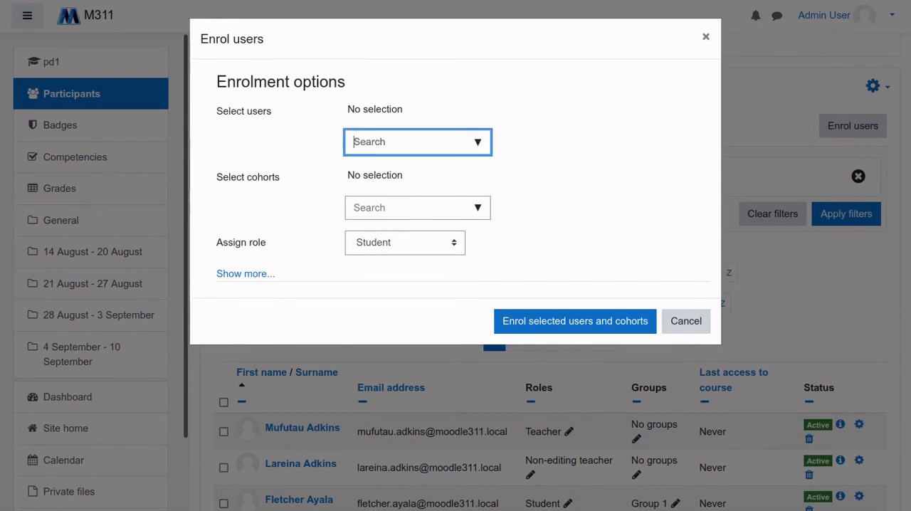
{"action": "left_click", "coordinate": [420, 117]}
{"action": "left_click", "coordinate": [409, 142]}
{"action": "left_click", "coordinate": [418, 208]}
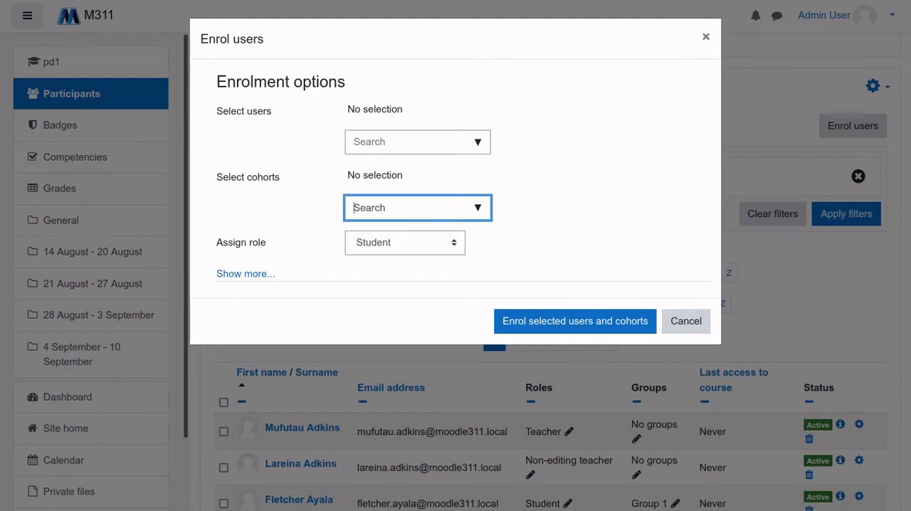
{"action": "left_click", "coordinate": [405, 243]}
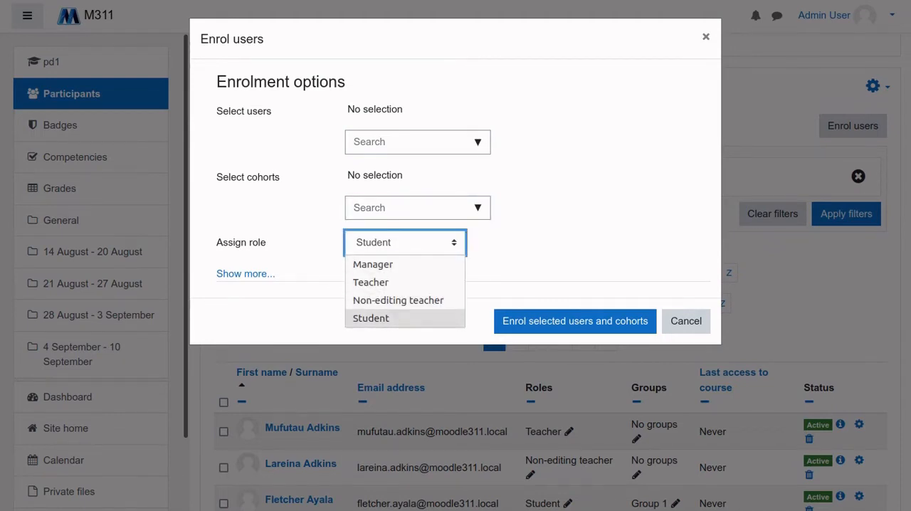
{"action": "left_click", "coordinate": [405, 242]}
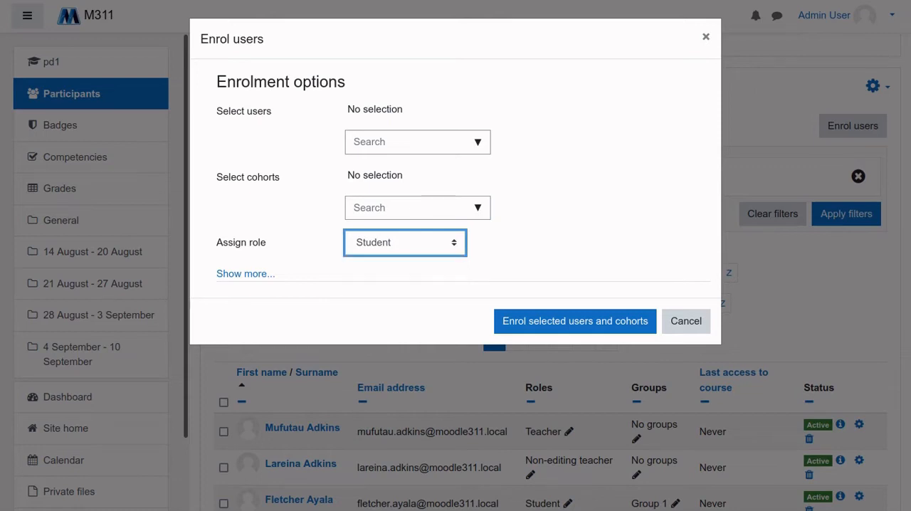
{"action": "left_click", "coordinate": [245, 273]}
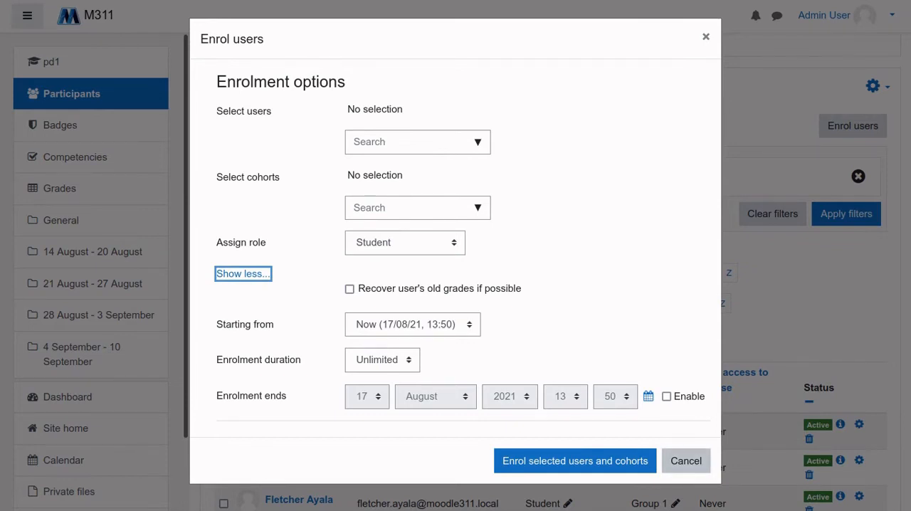
{"action": "left_click", "coordinate": [687, 462]}
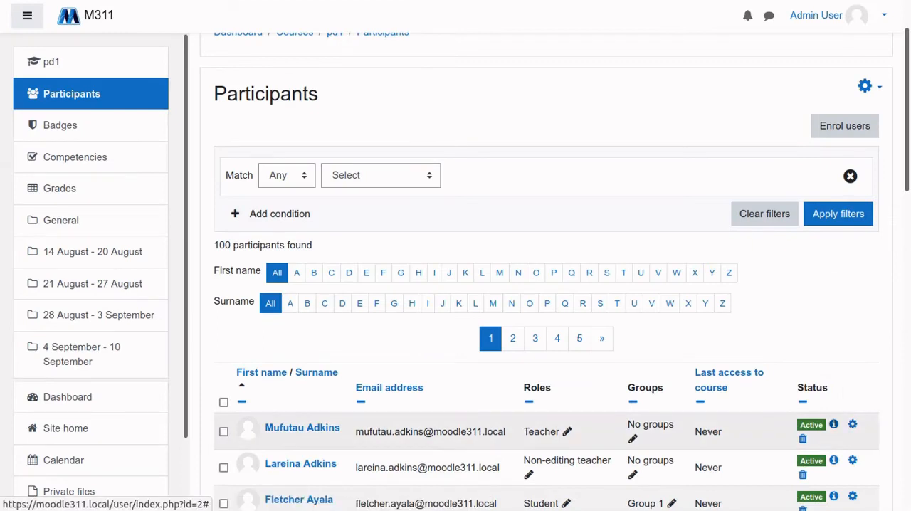
View the enrolment details of one of the Group 1 students in the participants list, and close them
{"action": "scroll", "coordinate": [541, 321], "scroll_direction": "down", "scroll_amount": 5}
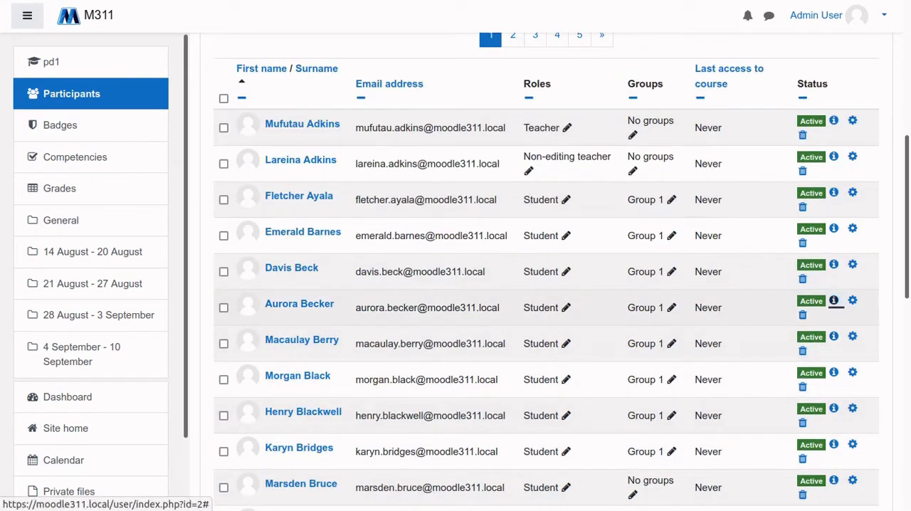
{"action": "left_click", "coordinate": [834, 299]}
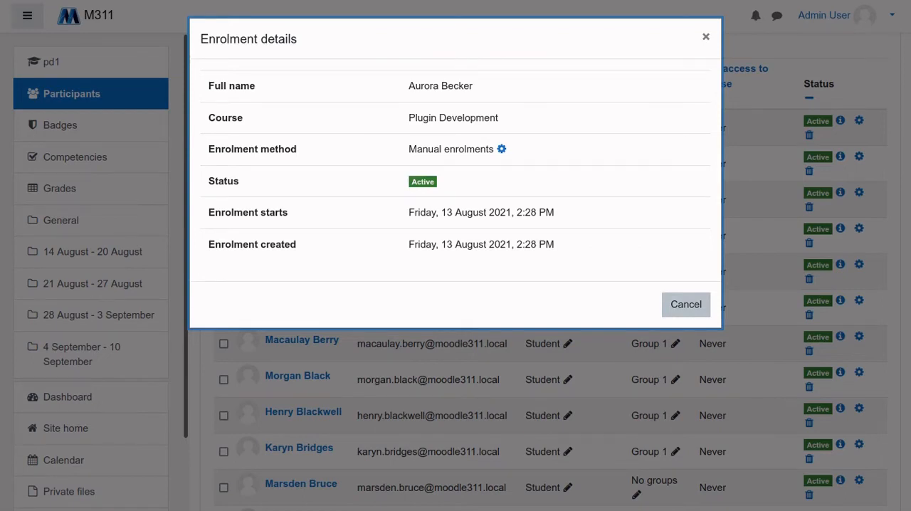
{"action": "left_click", "coordinate": [685, 304]}
Open the course's Enrolment methods page and look at the methods available for adding
{"action": "scroll", "coordinate": [685, 304], "scroll_direction": "up", "scroll_amount": 5}
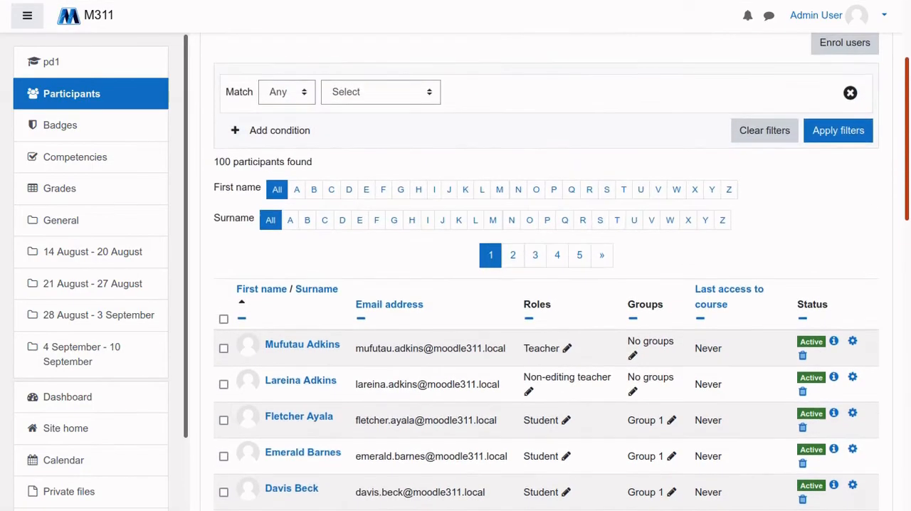
{"action": "scroll", "coordinate": [685, 304], "scroll_direction": "up", "scroll_amount": 2}
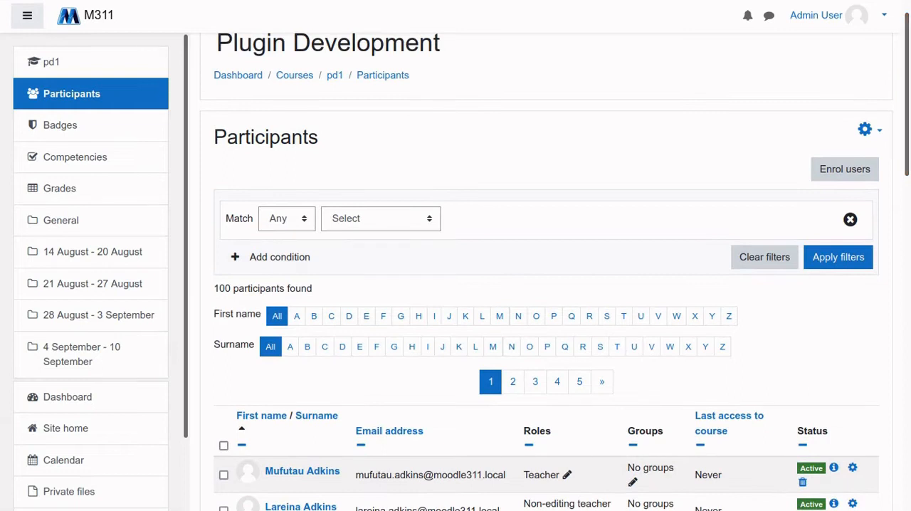
{"action": "left_click", "coordinate": [865, 129]}
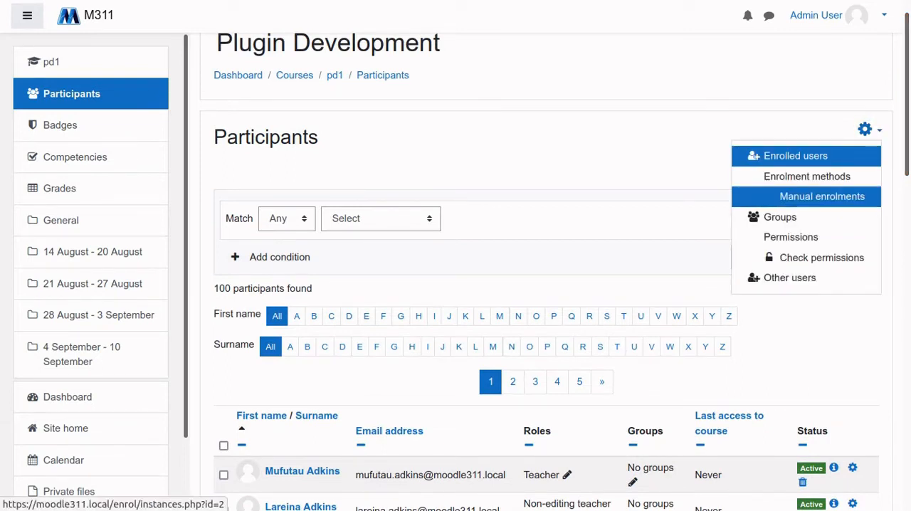
{"action": "left_click", "coordinate": [806, 176]}
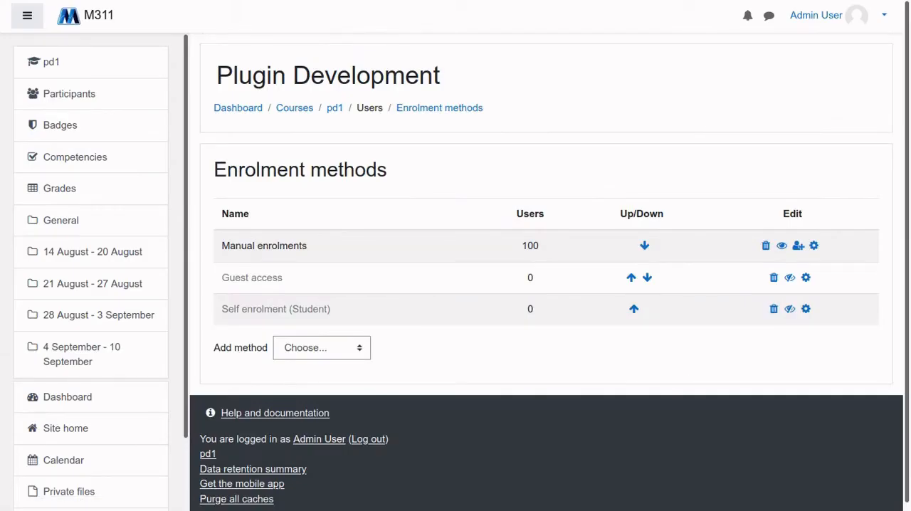
{"action": "scroll", "coordinate": [547, 272], "scroll_direction": "down", "scroll_amount": 1}
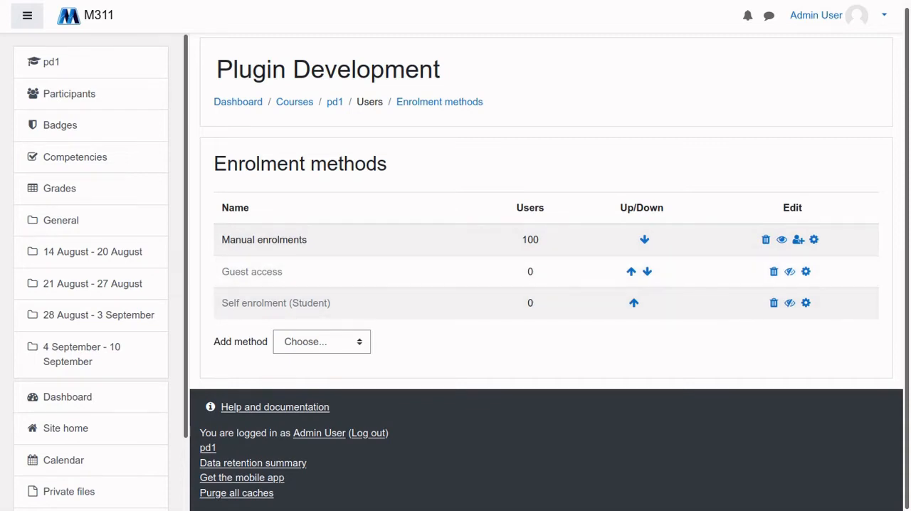
{"action": "left_click", "coordinate": [322, 342]}
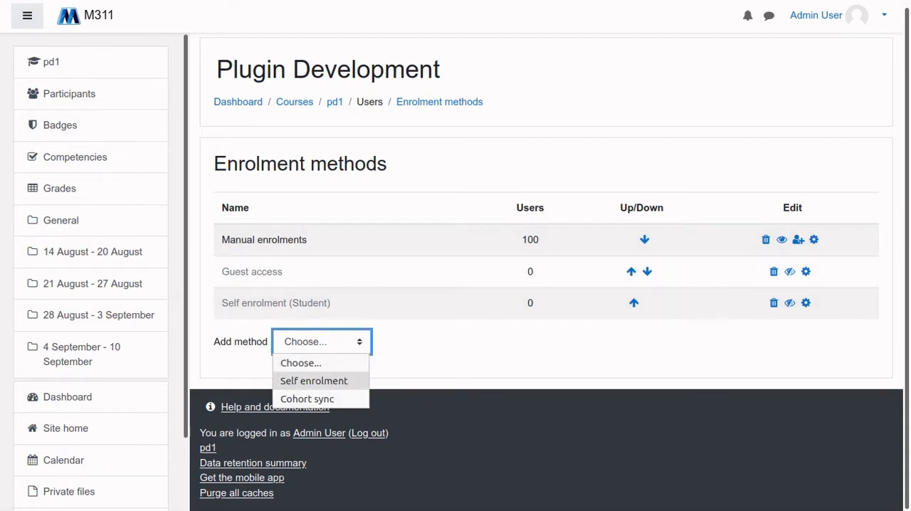
{"action": "key", "text": "Escape"}
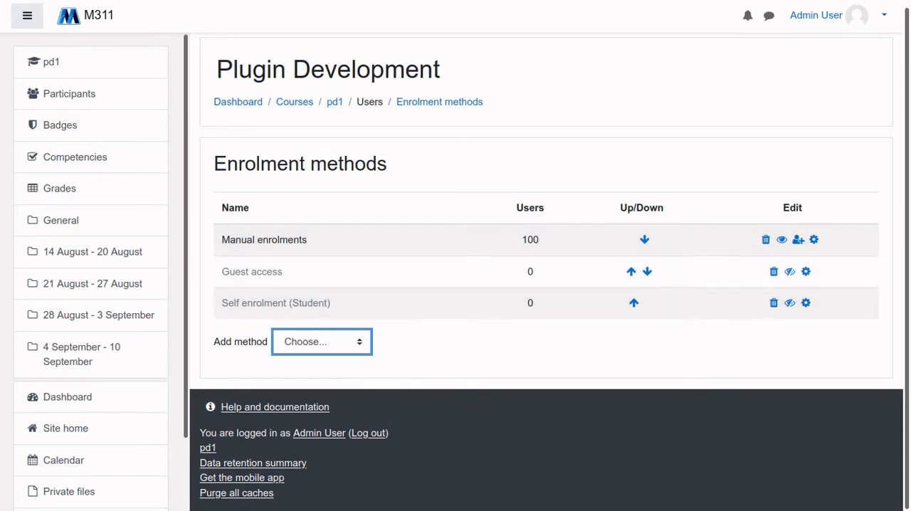
{"action": "left_click", "coordinate": [322, 341]}
{"action": "left_click", "coordinate": [321, 342]}
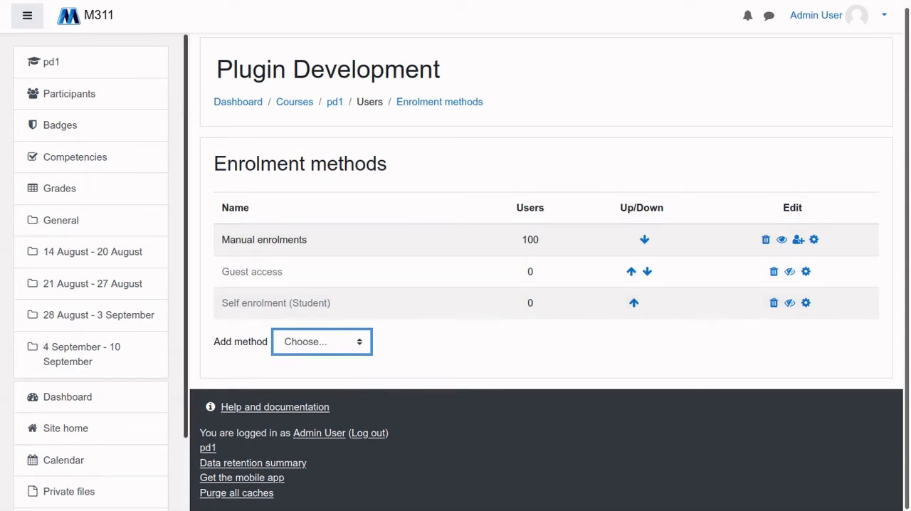
Open the Manage enrol plugins page from the plugin settings in Site administration
{"action": "scroll", "coordinate": [91, 271], "scroll_direction": "down", "scroll_amount": 2}
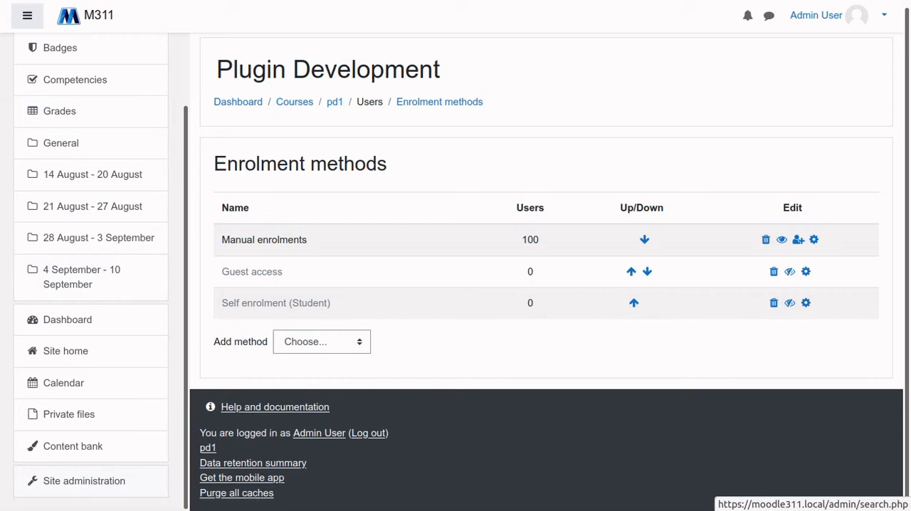
{"action": "left_click", "coordinate": [84, 480]}
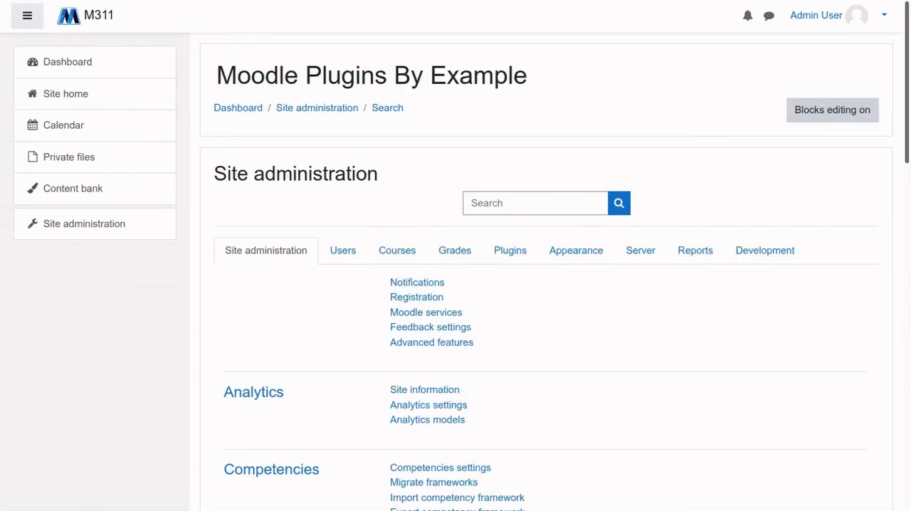
{"action": "left_click", "coordinate": [510, 250]}
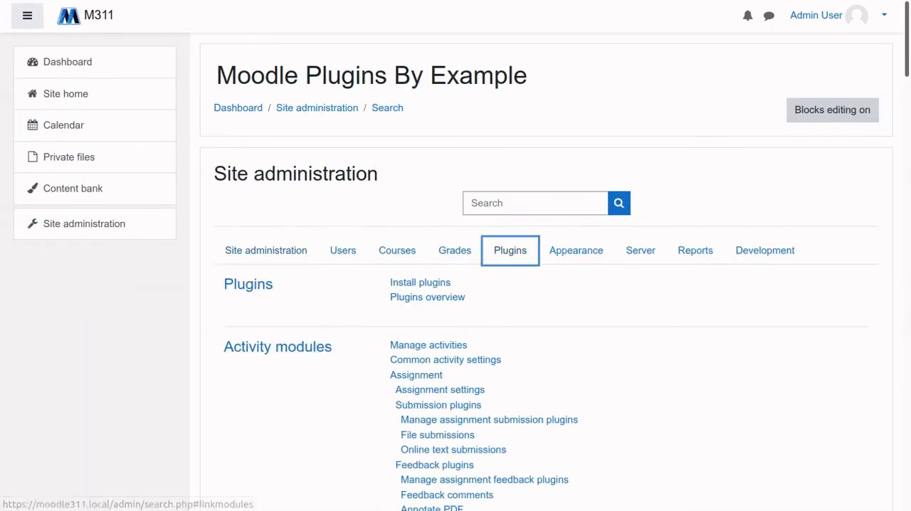
{"action": "scroll", "coordinate": [527, 270], "scroll_direction": "down", "scroll_amount": 10}
{"action": "scroll", "coordinate": [263, 249], "scroll_direction": "down", "scroll_amount": 10}
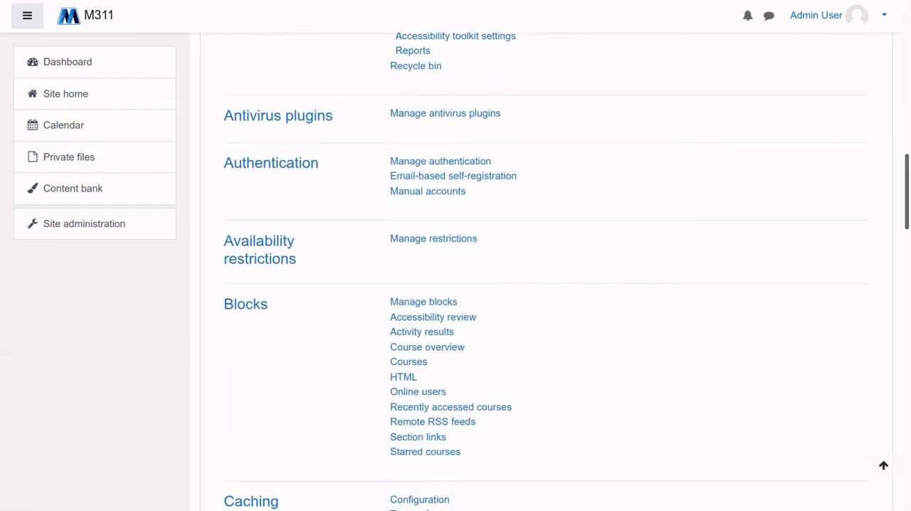
{"action": "scroll", "coordinate": [437, 213], "scroll_direction": "down", "scroll_amount": 3}
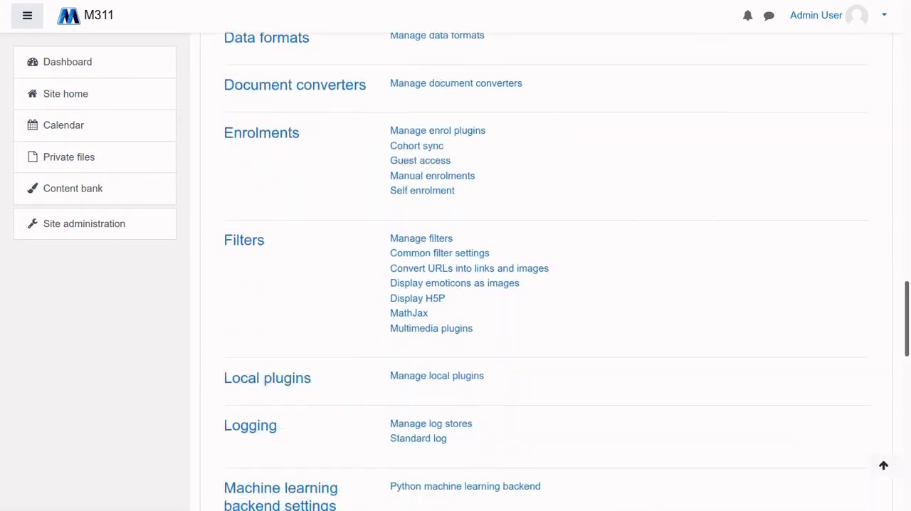
{"action": "left_click", "coordinate": [437, 129]}
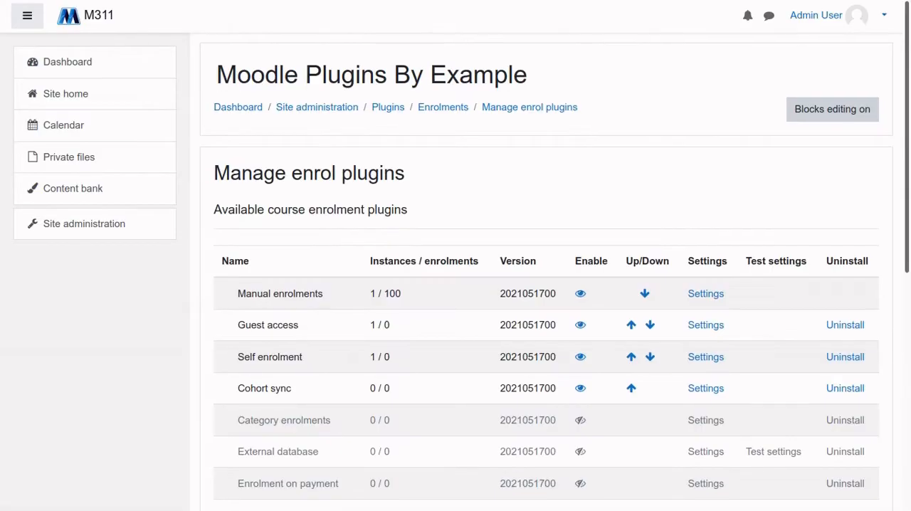
Examine the available course enrolment plugins, comparing the enabled methods with the disabled ones down to PayPal
{"action": "scroll", "coordinate": [455, 207], "scroll_direction": "down", "scroll_amount": 3}
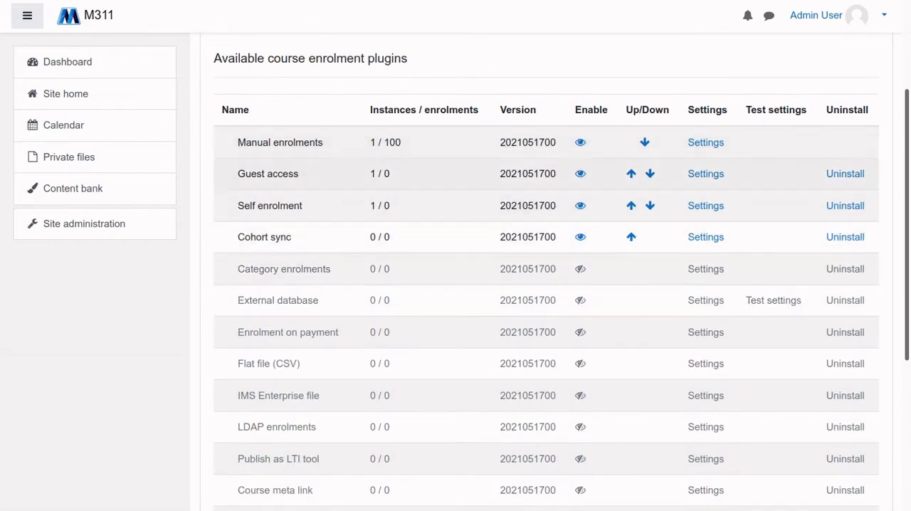
{"action": "scroll", "coordinate": [455, 185], "scroll_direction": "down", "scroll_amount": 2}
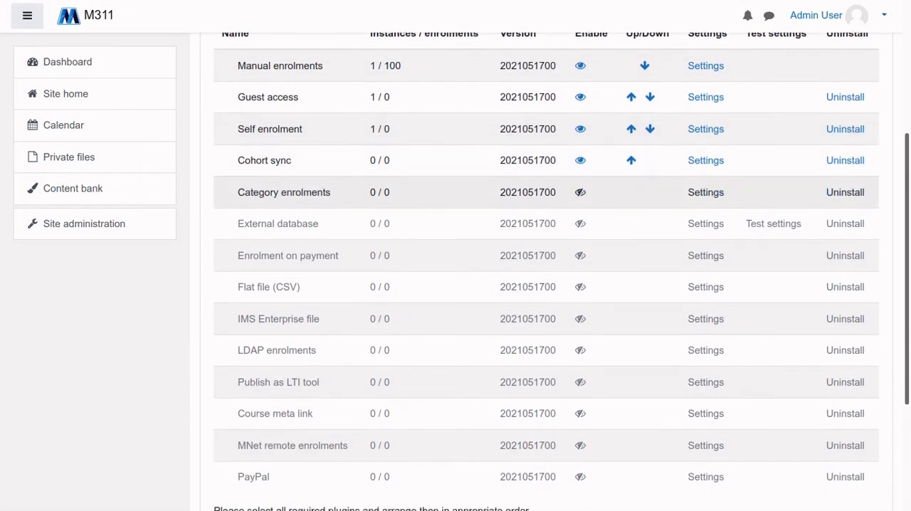
{"action": "scroll", "coordinate": [455, 199], "scroll_direction": "down", "scroll_amount": 2}
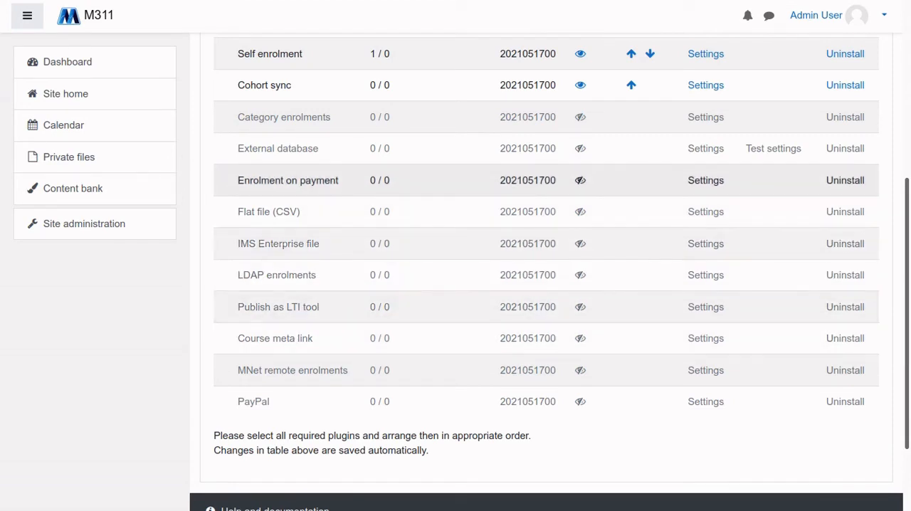
{"action": "scroll", "coordinate": [541, 206], "scroll_direction": "up", "scroll_amount": 1}
{"action": "scroll", "coordinate": [540, 206], "scroll_direction": "up", "scroll_amount": 3}
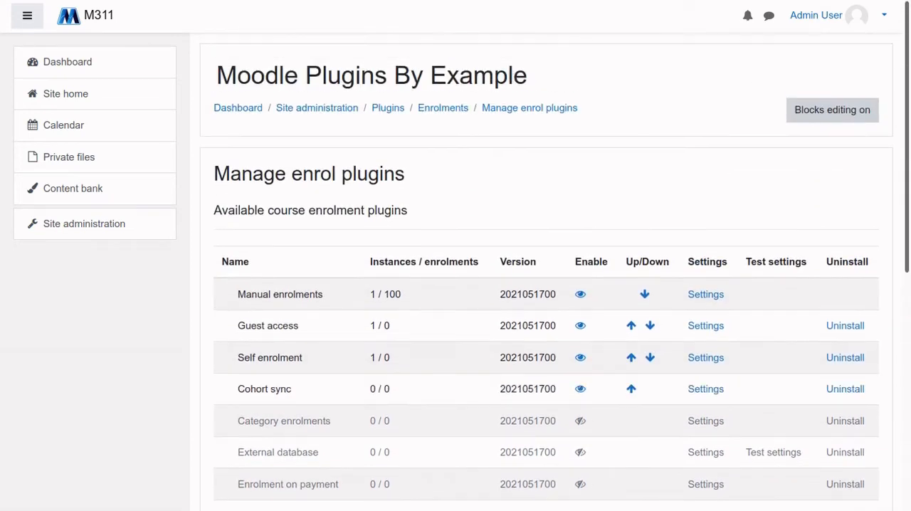
{"action": "scroll", "coordinate": [541, 242], "scroll_direction": "down", "scroll_amount": 5}
{"action": "scroll", "coordinate": [541, 242], "scroll_direction": "up", "scroll_amount": 3}
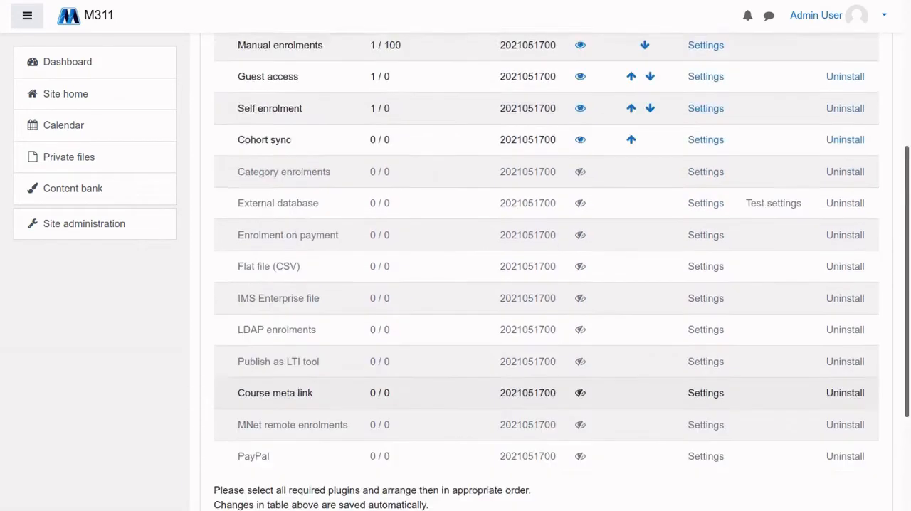
{"action": "scroll", "coordinate": [541, 241], "scroll_direction": "up", "scroll_amount": 3}
{"action": "scroll", "coordinate": [541, 364], "scroll_direction": "down", "scroll_amount": 3}
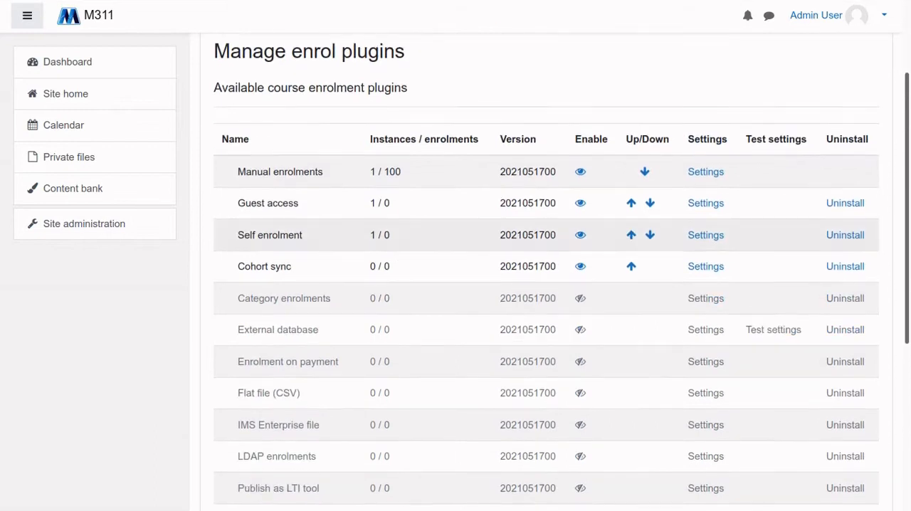
{"action": "scroll", "coordinate": [541, 364], "scroll_direction": "up", "scroll_amount": 3}
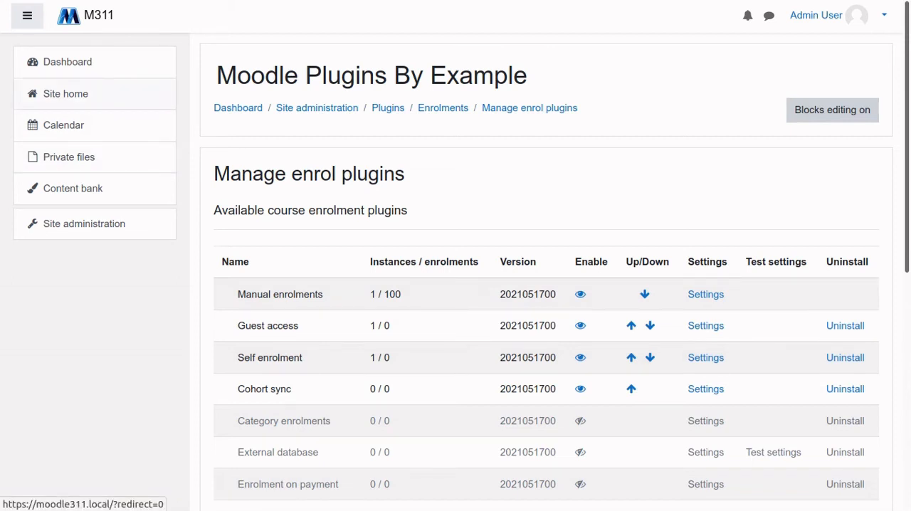
Return to the Plugin Development course from the site home and review the roles in its participants list
{"action": "left_click", "coordinate": [66, 93]}
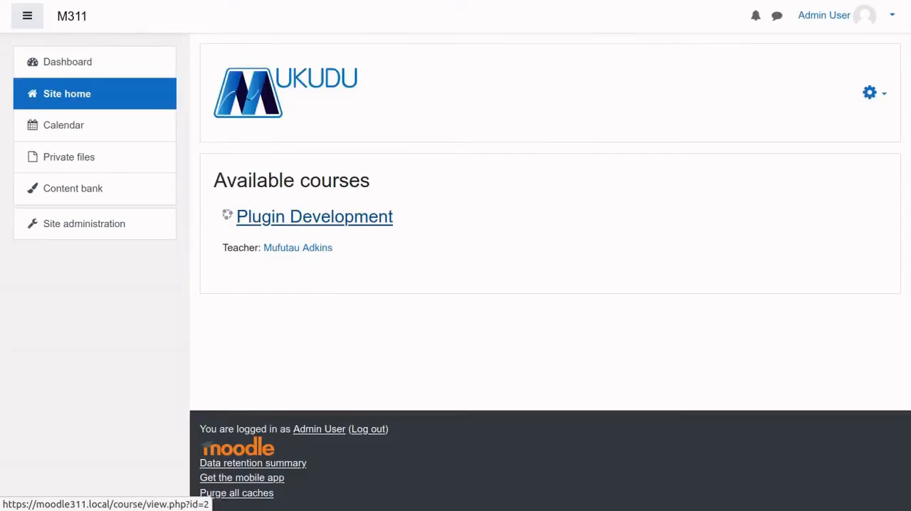
{"action": "left_click", "coordinate": [316, 216]}
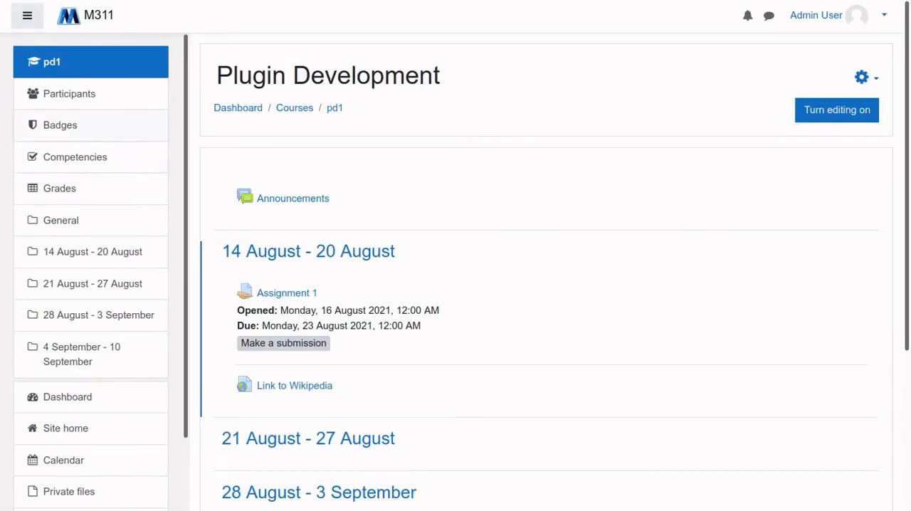
{"action": "left_click", "coordinate": [69, 93]}
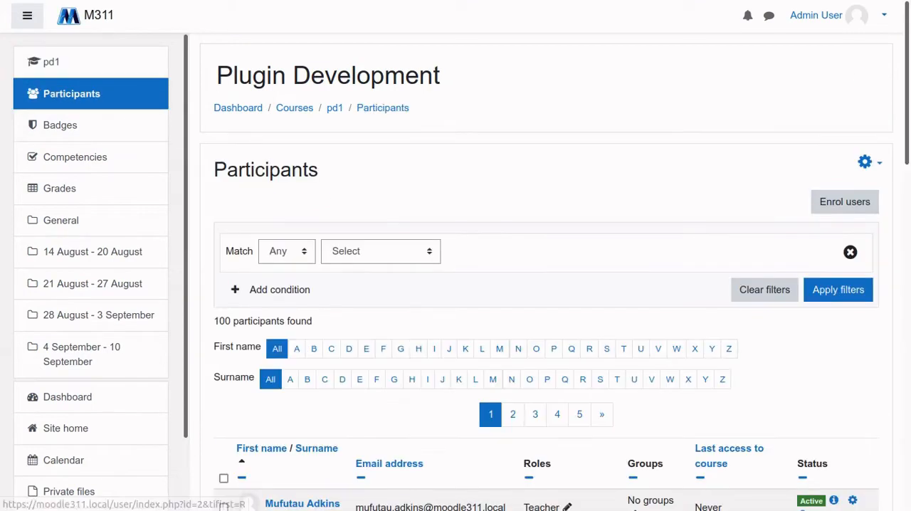
{"action": "scroll", "coordinate": [547, 321], "scroll_direction": "down", "scroll_amount": 8}
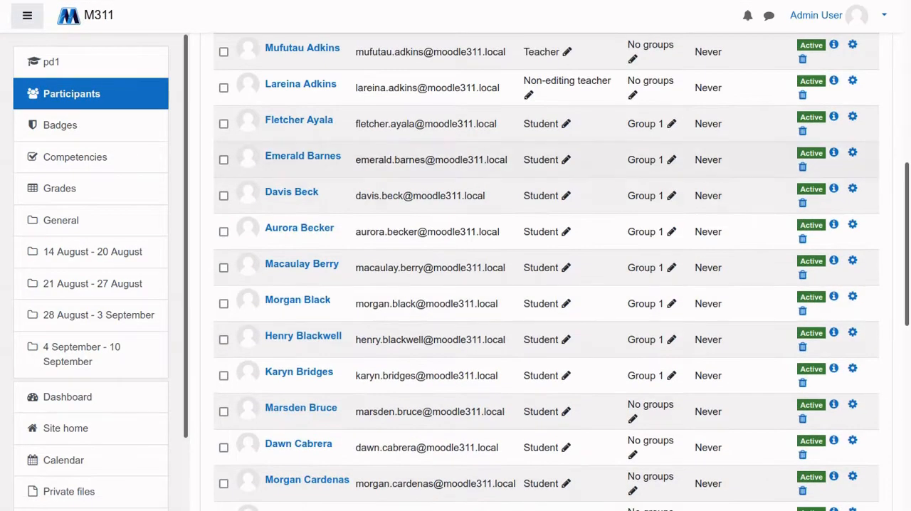
{"action": "scroll", "coordinate": [546, 271], "scroll_direction": "down", "scroll_amount": 1}
{"action": "scroll", "coordinate": [547, 271], "scroll_direction": "up", "scroll_amount": 2}
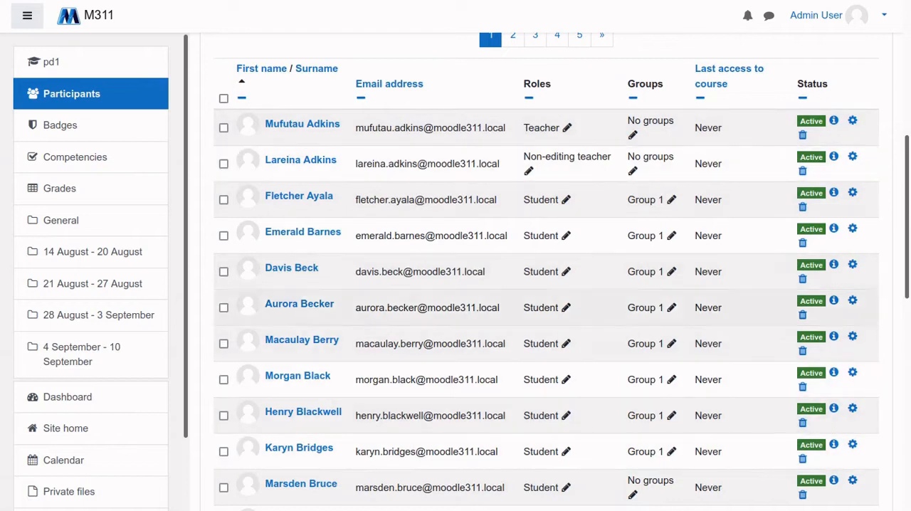
Open the Groups page of the Plugin Development course from its participants page
{"action": "scroll", "coordinate": [547, 321], "scroll_direction": "down", "scroll_amount": 3}
{"action": "scroll", "coordinate": [547, 321], "scroll_direction": "up", "scroll_amount": 4}
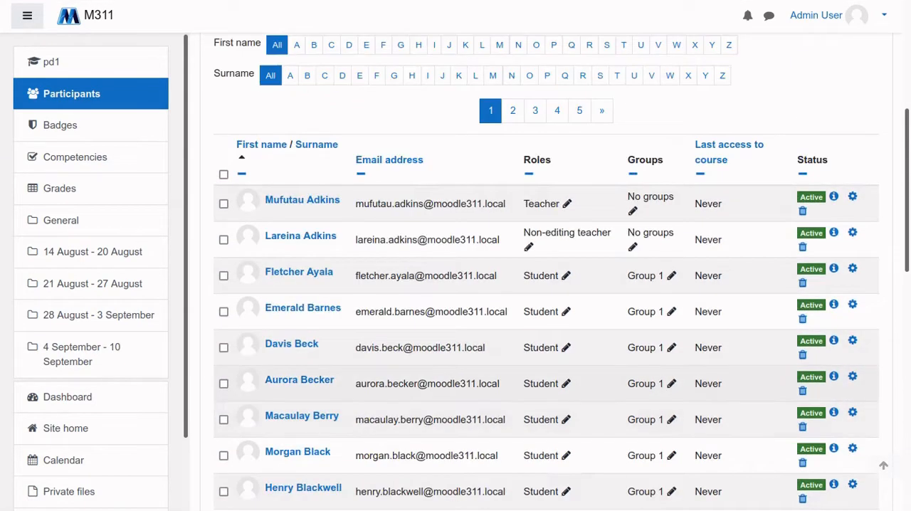
{"action": "scroll", "coordinate": [546, 284], "scroll_direction": "up", "scroll_amount": 1}
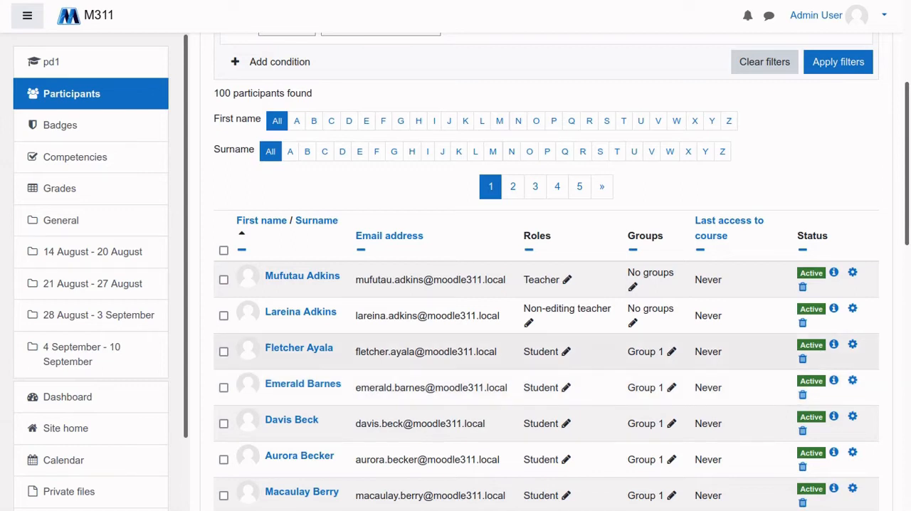
{"action": "scroll", "coordinate": [546, 320], "scroll_direction": "up", "scroll_amount": 2}
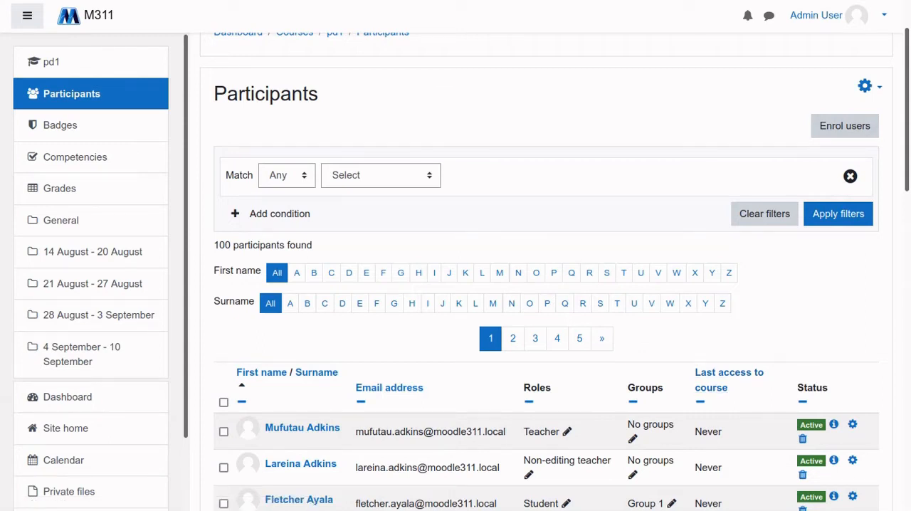
{"action": "left_click", "coordinate": [869, 86]}
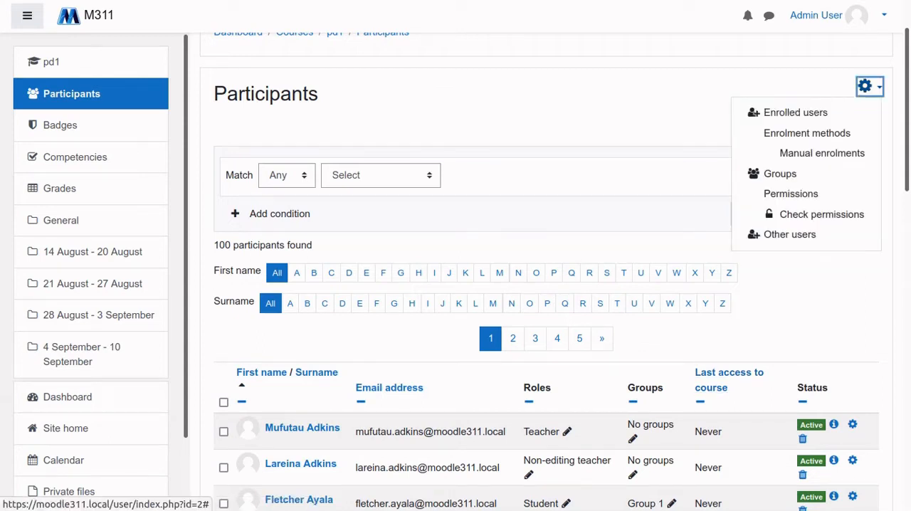
{"action": "key", "text": "Escape"}
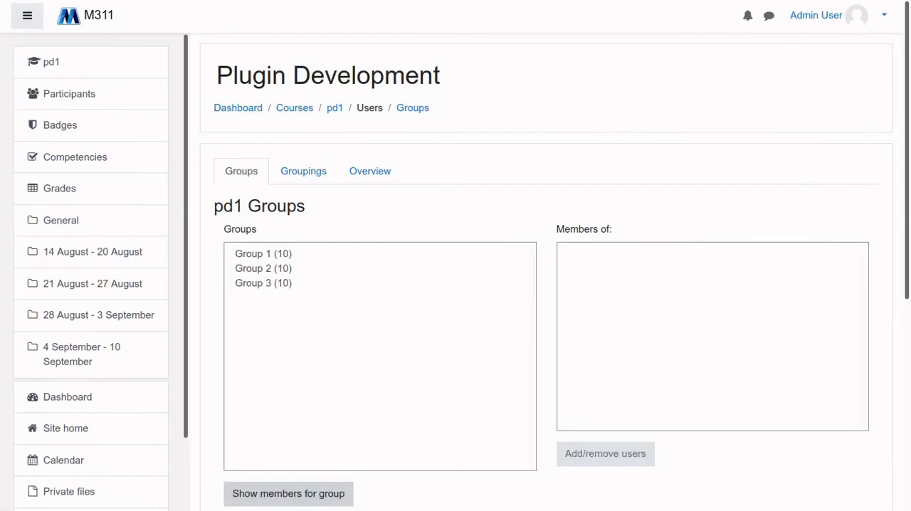
Review the members of Group 1, Group 2 and Group 3 in the course
{"action": "left_click", "coordinate": [263, 254]}
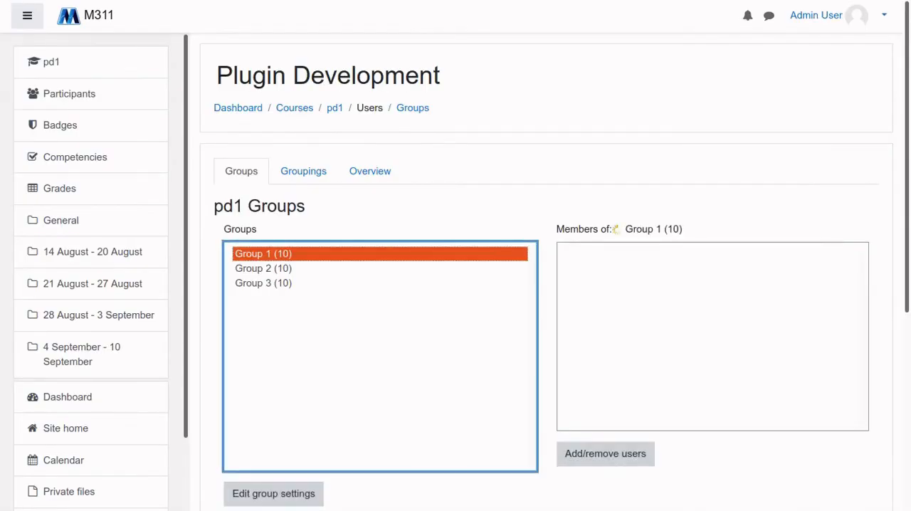
{"action": "left_click", "coordinate": [263, 268]}
{"action": "key", "text": "Down"}
{"action": "key", "text": "Up"}
{"action": "key", "text": "Up"}
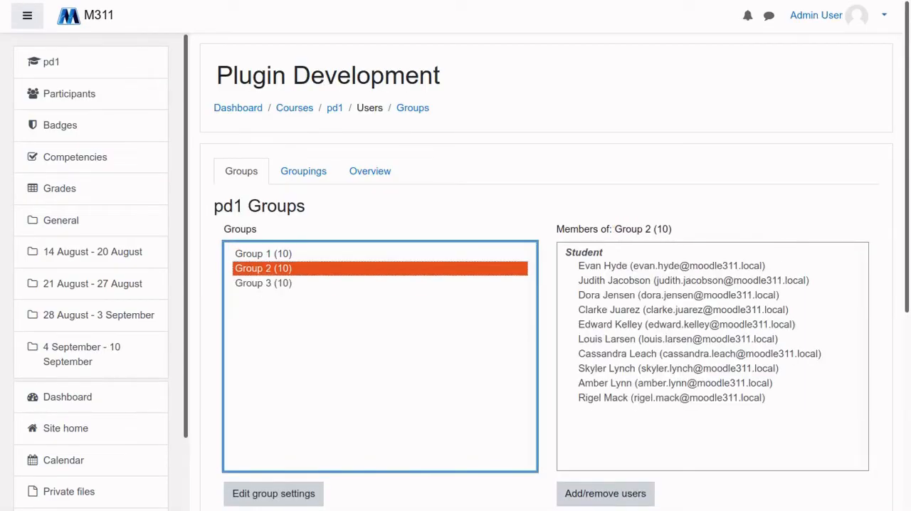
{"action": "key", "text": "Down"}
{"action": "key", "text": "Down"}
{"action": "scroll", "coordinate": [541, 284], "scroll_direction": "down", "scroll_amount": 1}
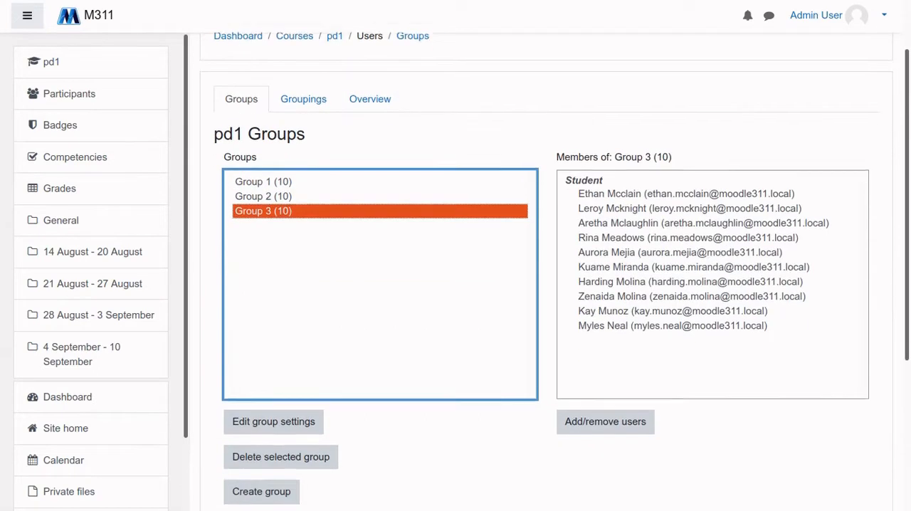
{"action": "key", "text": "Up"}
{"action": "key", "text": "Up"}
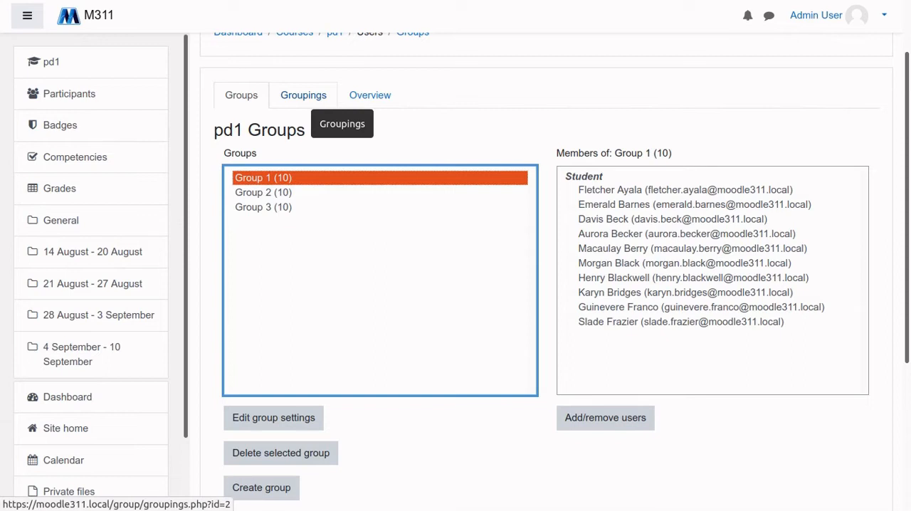
Open the course's Groupings and examine the High Level Maths grouping and the groups it contains
{"action": "left_click", "coordinate": [304, 94]}
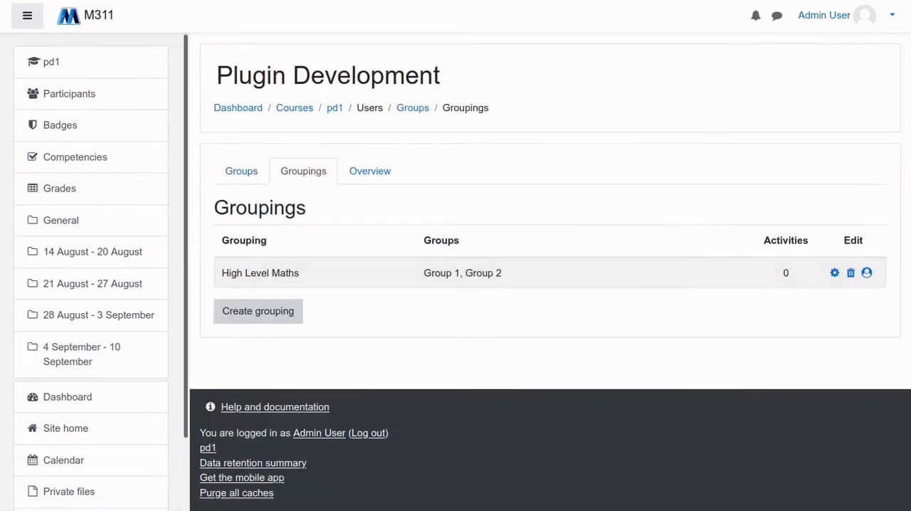
{"action": "left_click_drag", "start_coordinate": [300, 272], "coordinate": [221, 273]}
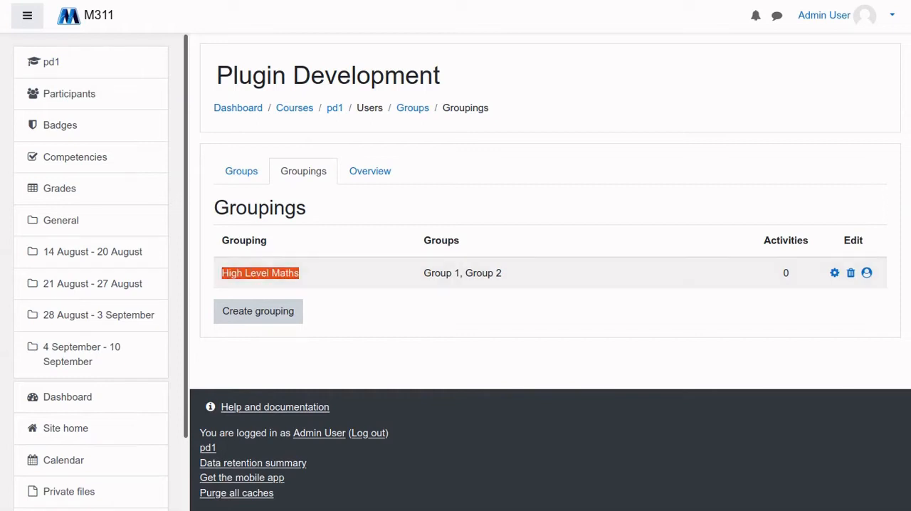
{"action": "left_click_drag", "start_coordinate": [502, 273], "coordinate": [424, 273]}
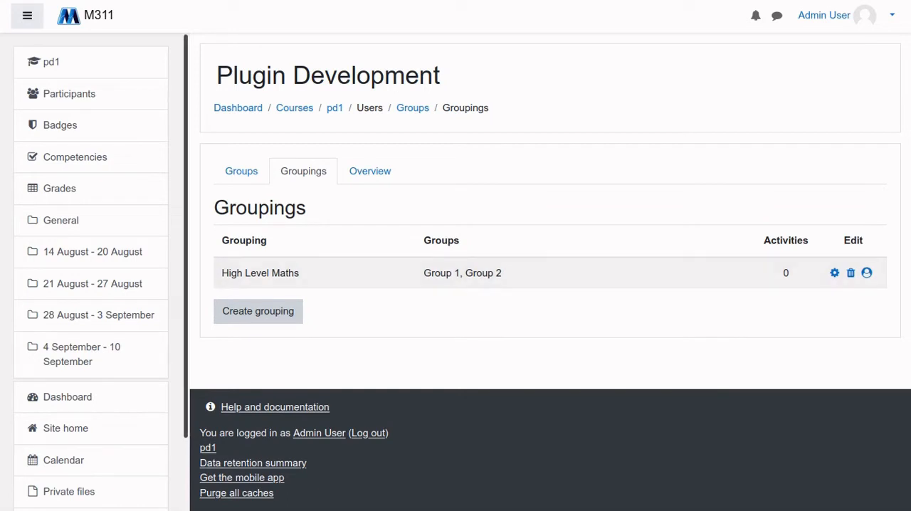
Open the Cohorts page from the user account settings in Site administration
{"action": "scroll", "coordinate": [91, 285], "scroll_direction": "down", "scroll_amount": 2}
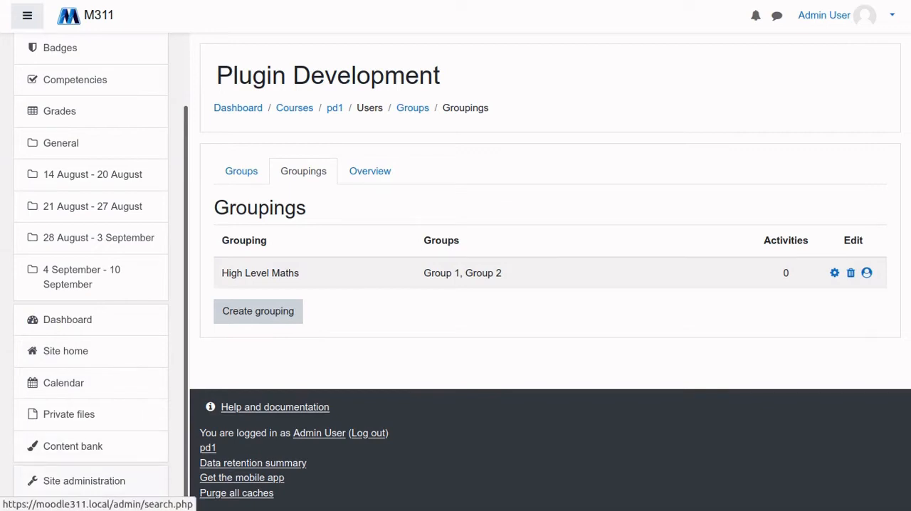
{"action": "left_click", "coordinate": [84, 481]}
{"action": "scroll", "coordinate": [548, 270], "scroll_direction": "down", "scroll_amount": 1}
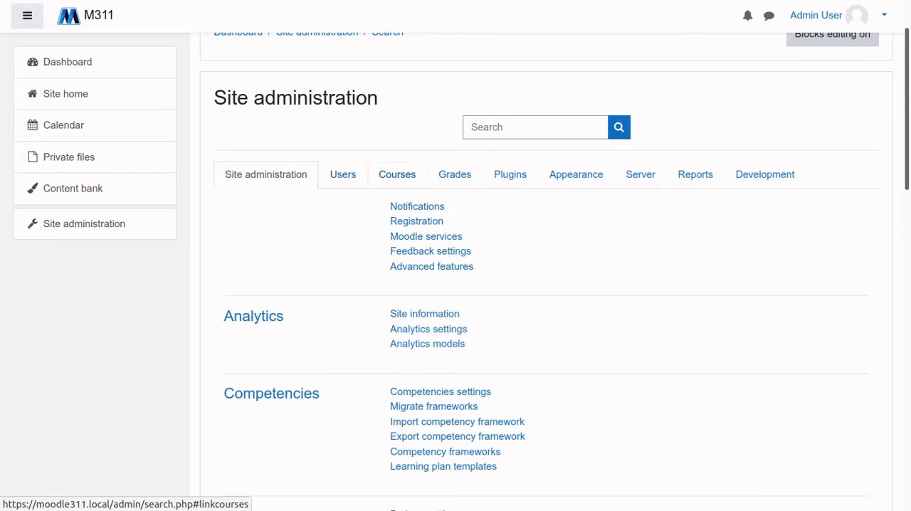
{"action": "left_click", "coordinate": [342, 175]}
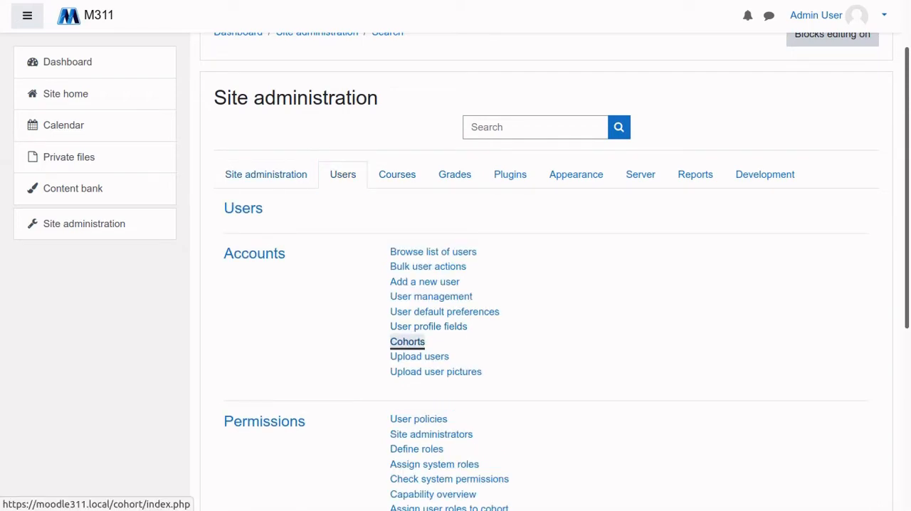
{"action": "left_click", "coordinate": [407, 341]}
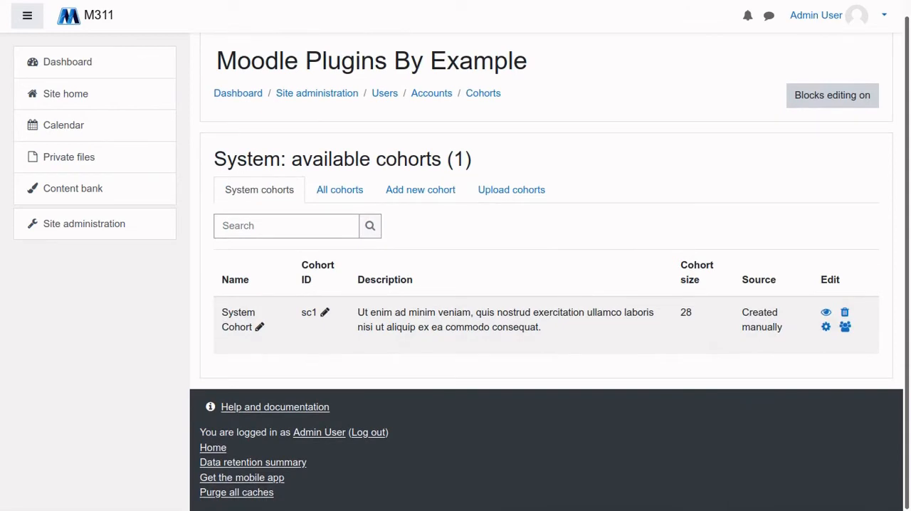
List all cohorts and compare the Miscellaneous category cohort with the system cohort
{"action": "left_click", "coordinate": [339, 190]}
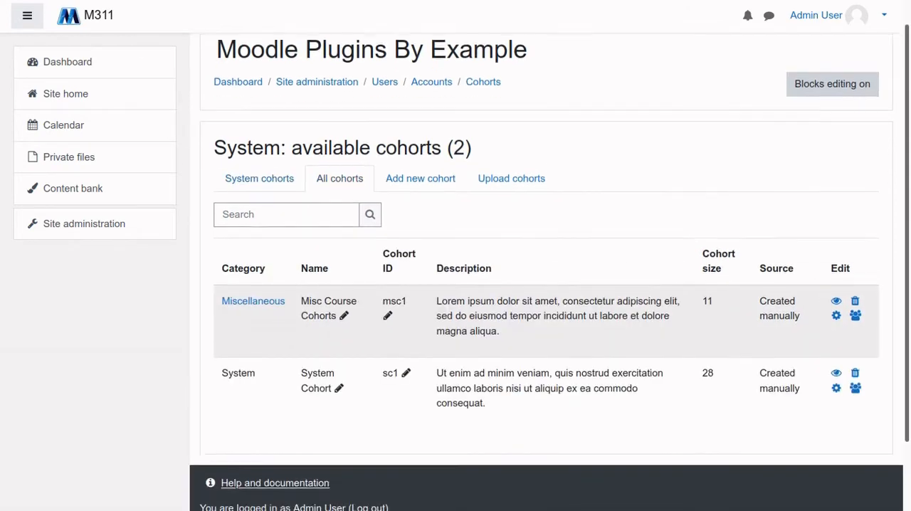
{"action": "scroll", "coordinate": [548, 320], "scroll_direction": "down", "scroll_amount": 2}
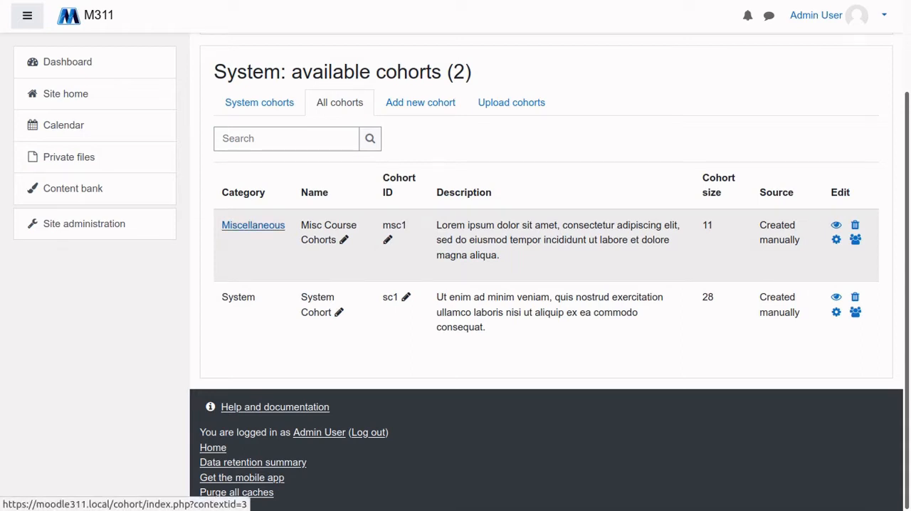
{"action": "left_click_drag", "start_coordinate": [503, 255], "coordinate": [436, 225]}
{"action": "left_click", "coordinate": [441, 231]}
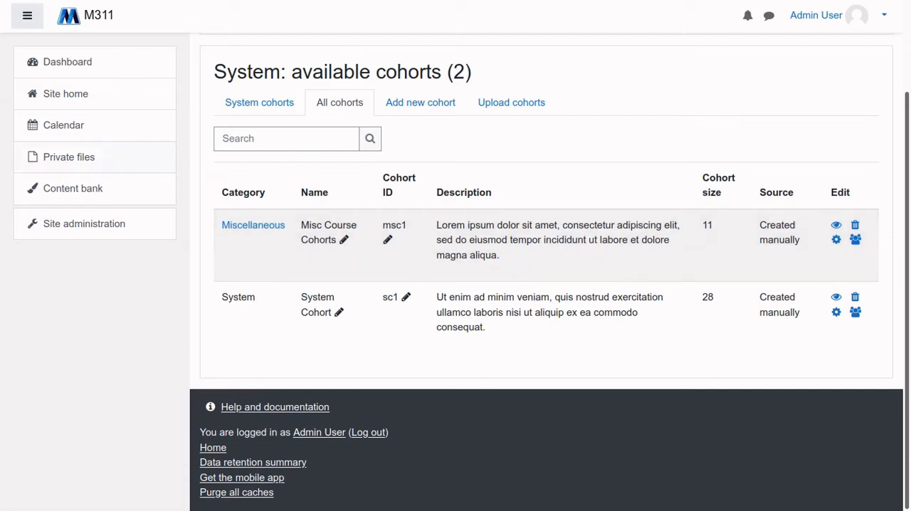
Return to the Plugin Development course from the site home and look over its weekly sections and activities
{"action": "left_click", "coordinate": [66, 93]}
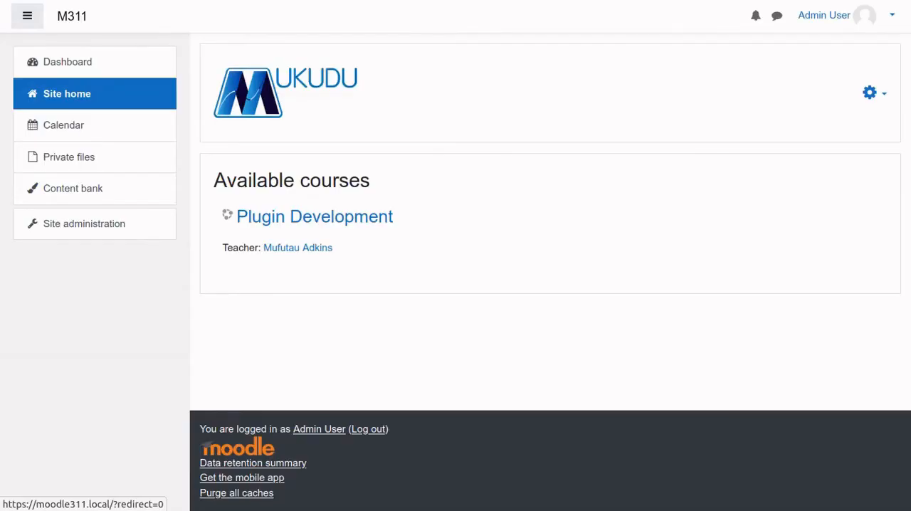
{"action": "left_click", "coordinate": [314, 217]}
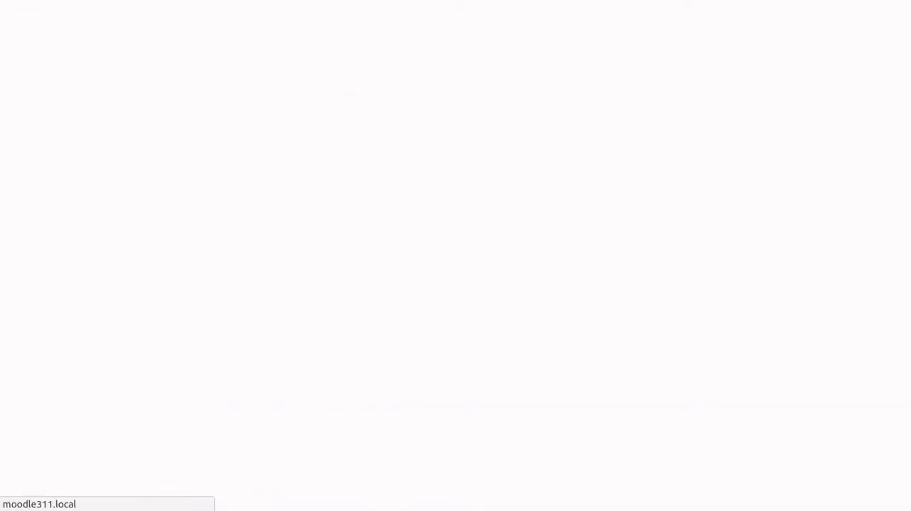
{"action": "scroll", "coordinate": [546, 272], "scroll_direction": "down", "scroll_amount": 2}
{"action": "scroll", "coordinate": [546, 272], "scroll_direction": "up", "scroll_amount": 2}
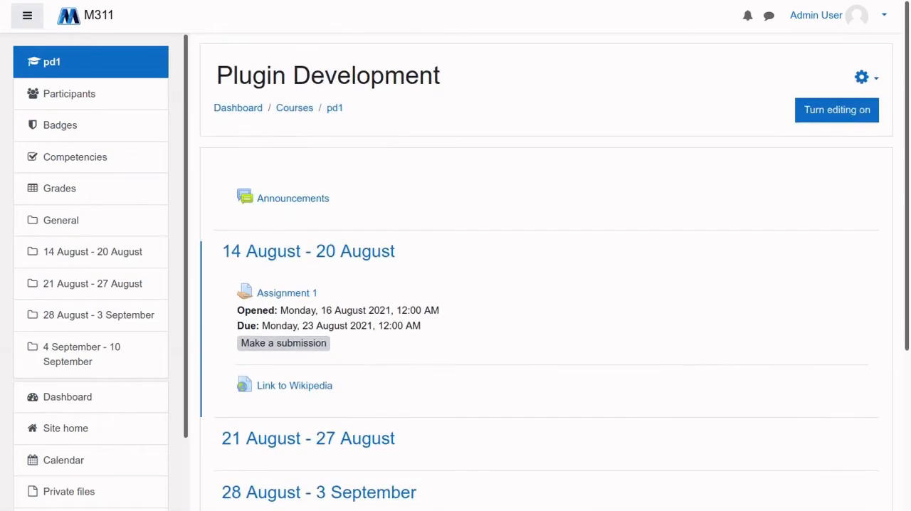
{"action": "scroll", "coordinate": [292, 171], "scroll_direction": "down", "scroll_amount": 2}
{"action": "scroll", "coordinate": [293, 171], "scroll_direction": "up", "scroll_amount": 2}
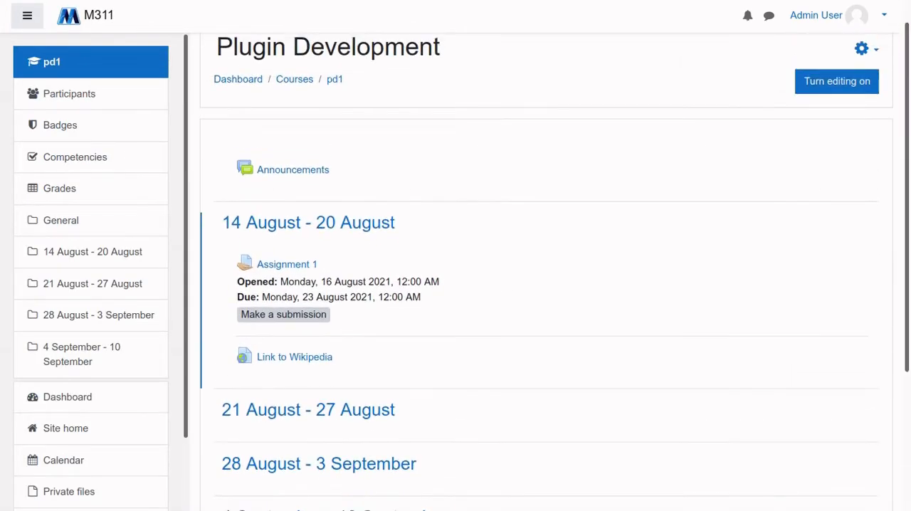
Turn on course editing and open the activity and resource chooser for the 14 August - 20 August section
{"action": "scroll", "coordinate": [292, 171], "scroll_direction": "down", "scroll_amount": 1}
{"action": "left_click", "coordinate": [837, 81]}
{"action": "scroll", "coordinate": [569, 314], "scroll_direction": "down", "scroll_amount": 2}
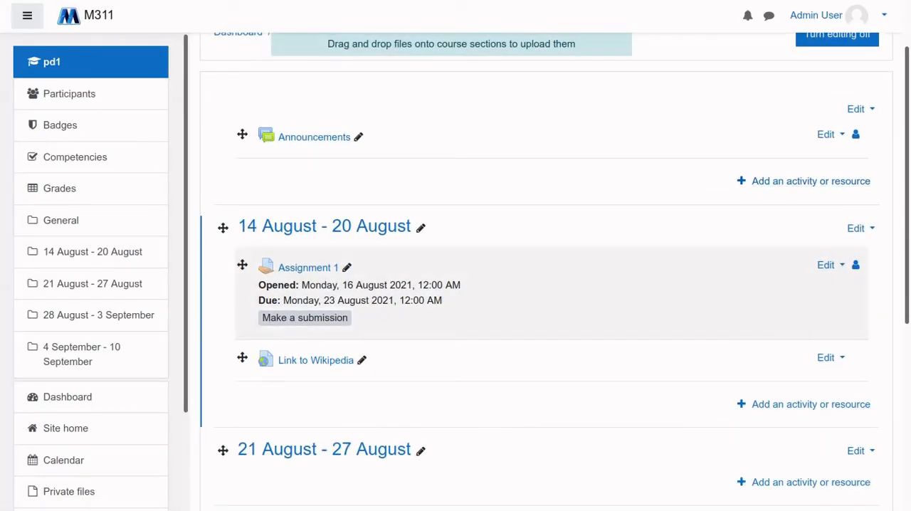
{"action": "left_click", "coordinate": [810, 403]}
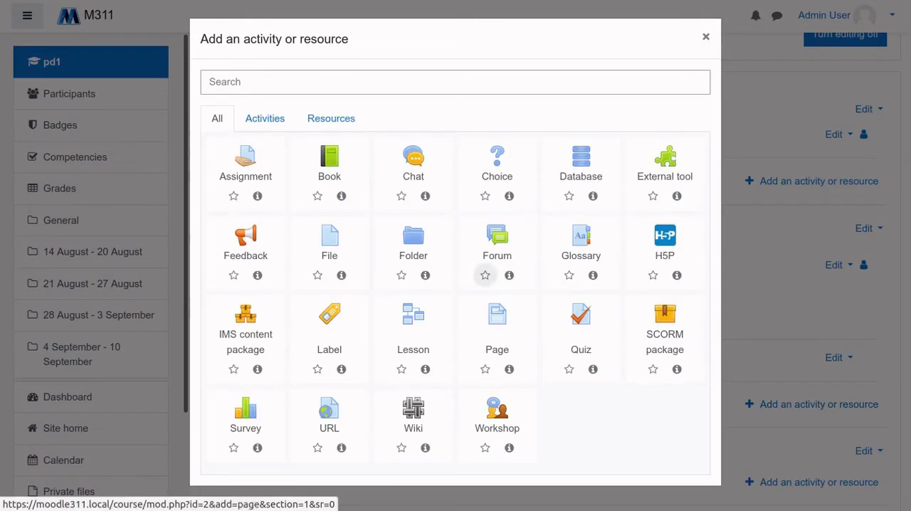
Compare the available activities with the available resources in the chooser
{"action": "left_click", "coordinate": [264, 118]}
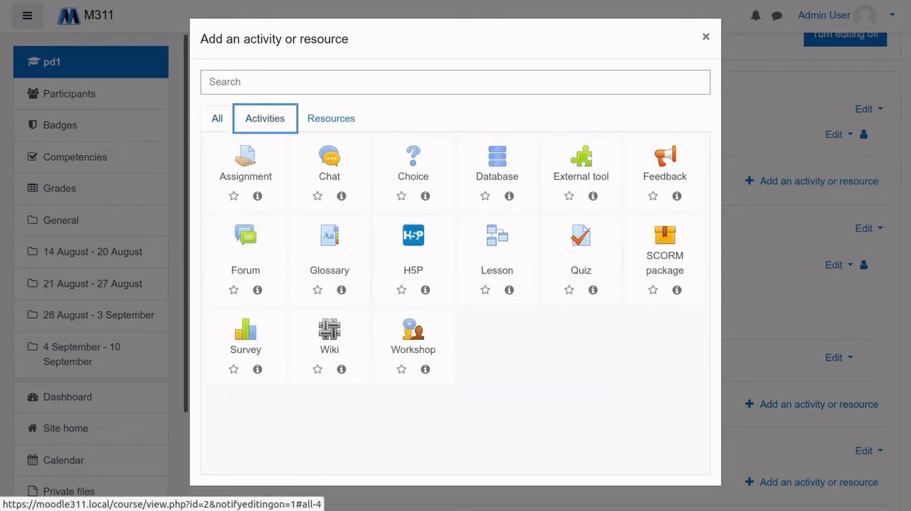
{"action": "left_click", "coordinate": [217, 118]}
{"action": "left_click", "coordinate": [265, 118]}
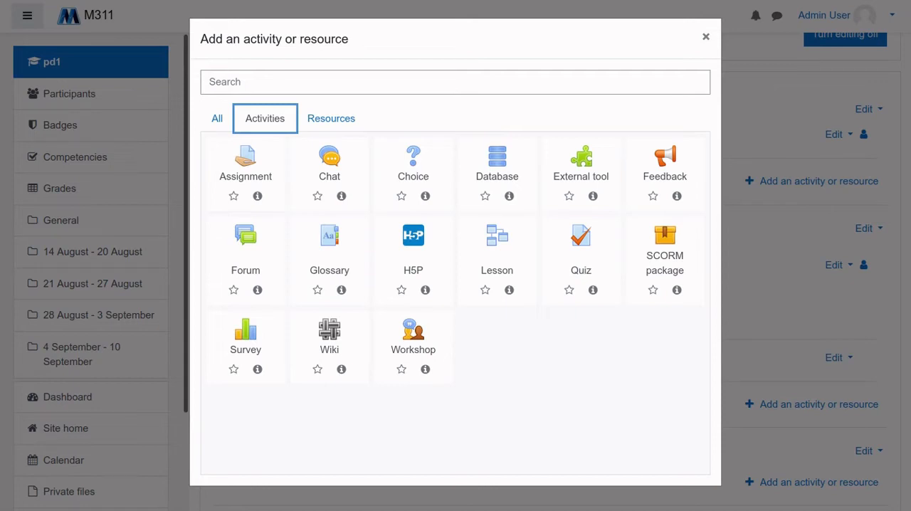
{"action": "left_click", "coordinate": [331, 118]}
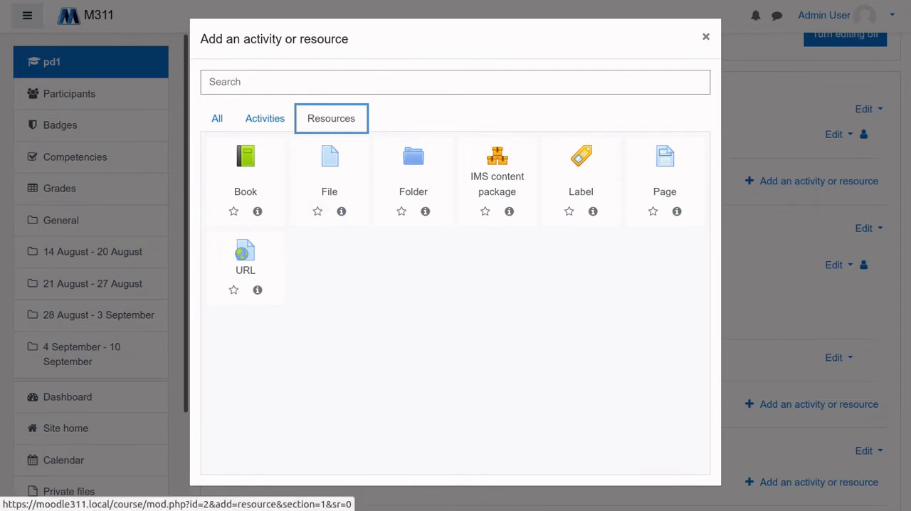
Start adding a File resource to the 14 August - 20 August section and look over its settings form
{"action": "left_click", "coordinate": [329, 182]}
{"action": "scroll", "coordinate": [548, 285], "scroll_direction": "down", "scroll_amount": 4}
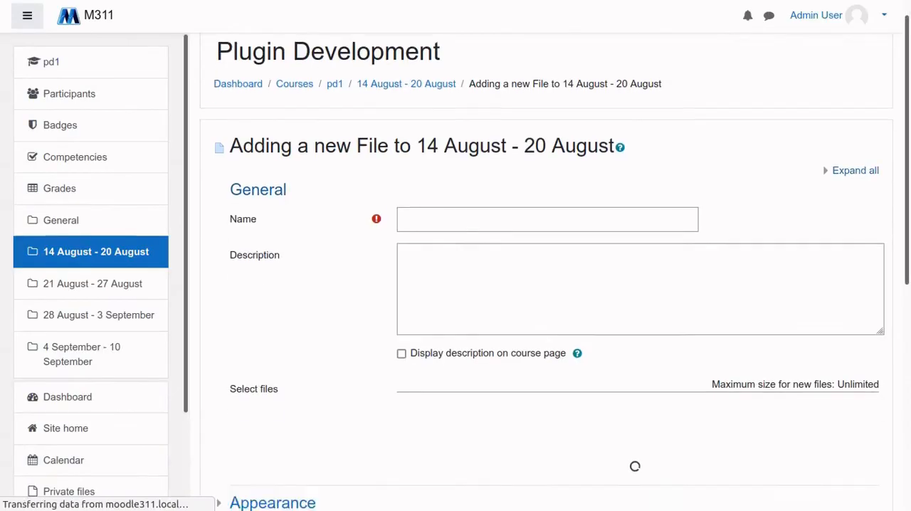
{"action": "scroll", "coordinate": [548, 285], "scroll_direction": "down", "scroll_amount": 1}
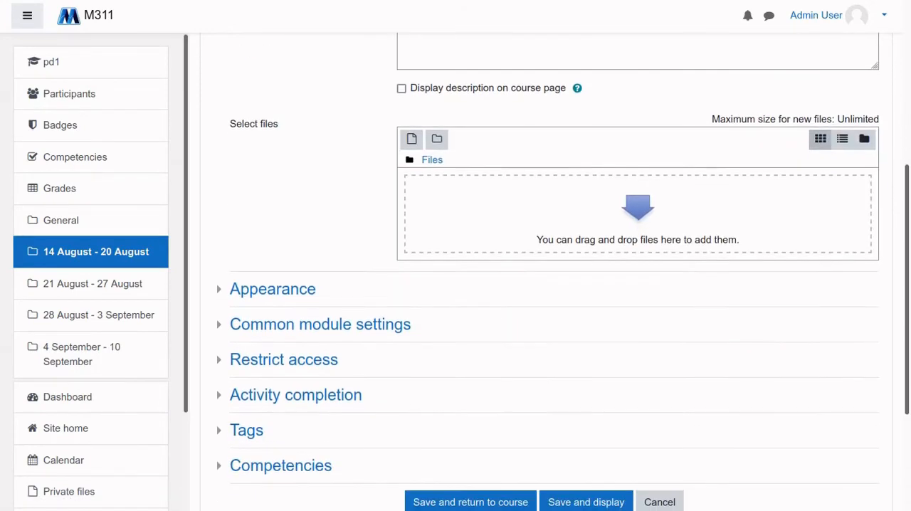
{"action": "scroll", "coordinate": [548, 285], "scroll_direction": "up", "scroll_amount": 4}
{"action": "scroll", "coordinate": [548, 285], "scroll_direction": "down", "scroll_amount": 3}
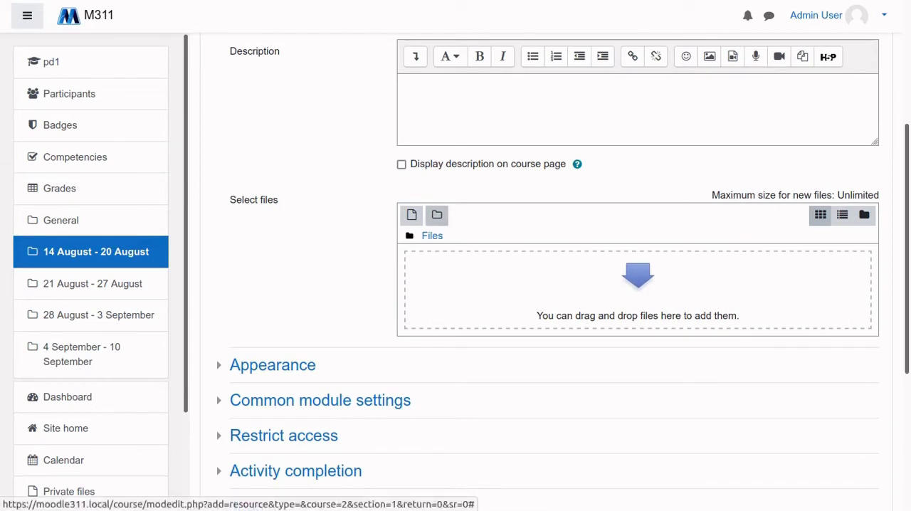
Open the file picker for the new File resource and look at the Server files, Recent files and Wikimedia repositories
{"action": "left_click", "coordinate": [411, 215]}
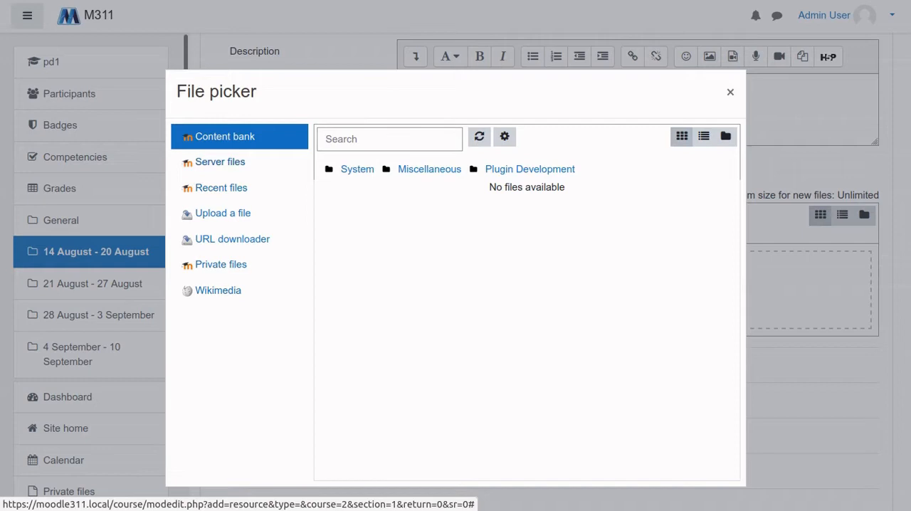
{"action": "left_click", "coordinate": [219, 163]}
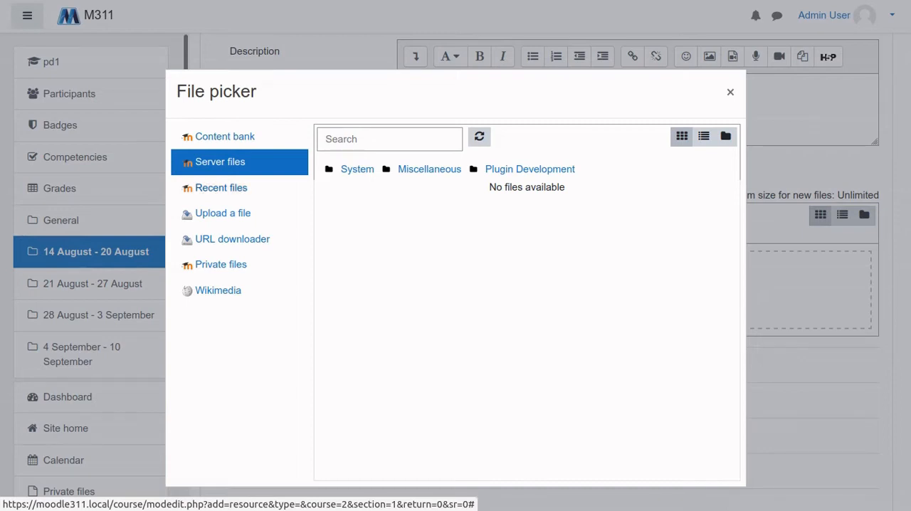
{"action": "left_click", "coordinate": [222, 188]}
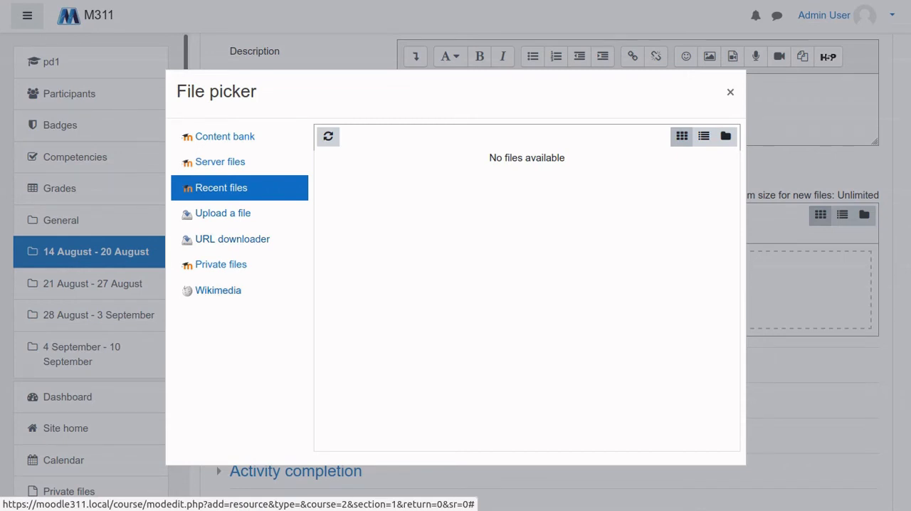
{"action": "left_click", "coordinate": [218, 291]}
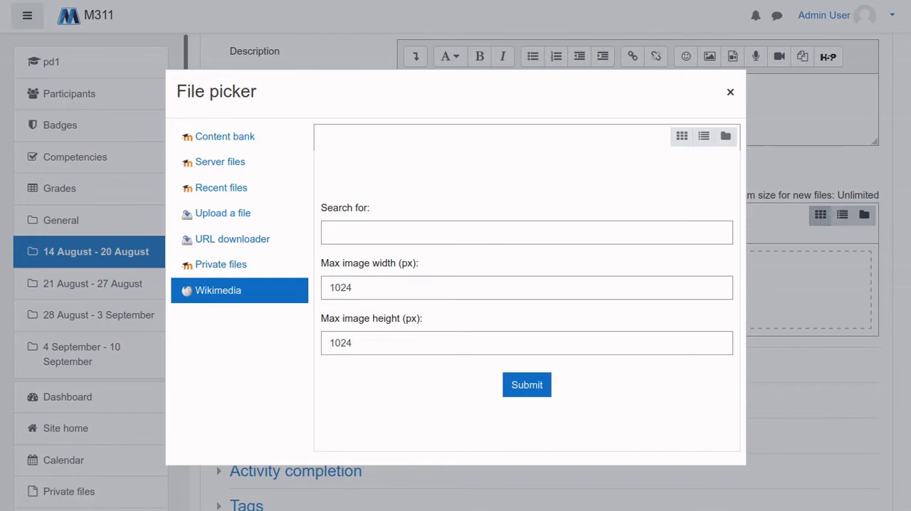
Cancel adding the File resource to the 14 August - 20 August section and turn course editing off
{"action": "left_click", "coordinate": [730, 91]}
{"action": "scroll", "coordinate": [640, 284], "scroll_direction": "down", "scroll_amount": 4}
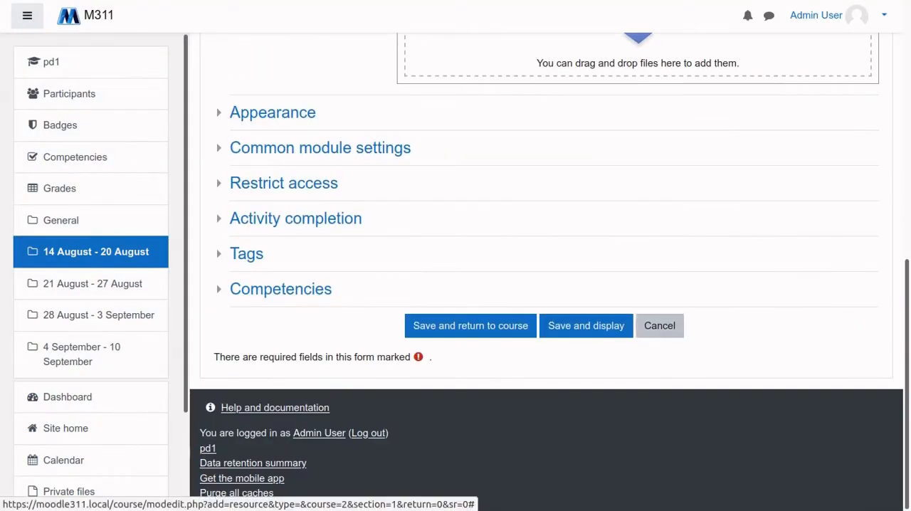
{"action": "left_click", "coordinate": [659, 326]}
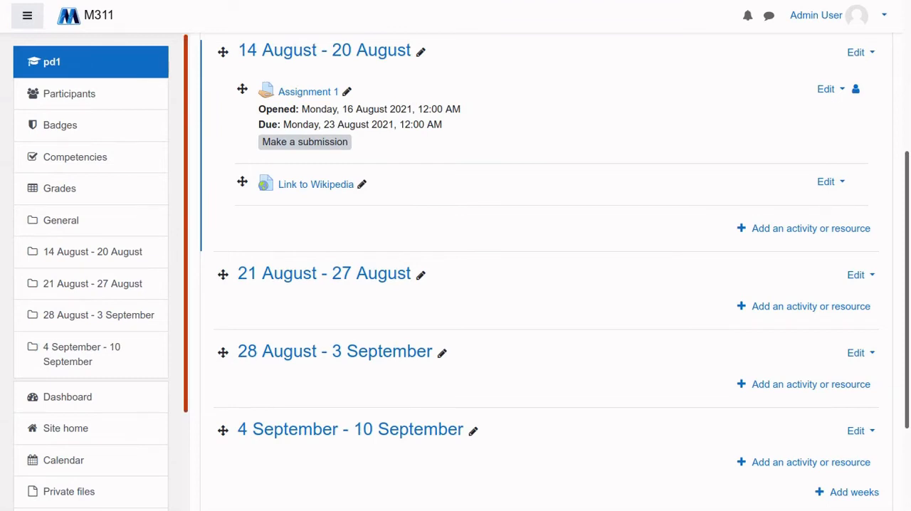
{"action": "scroll", "coordinate": [547, 285], "scroll_direction": "up", "scroll_amount": 3}
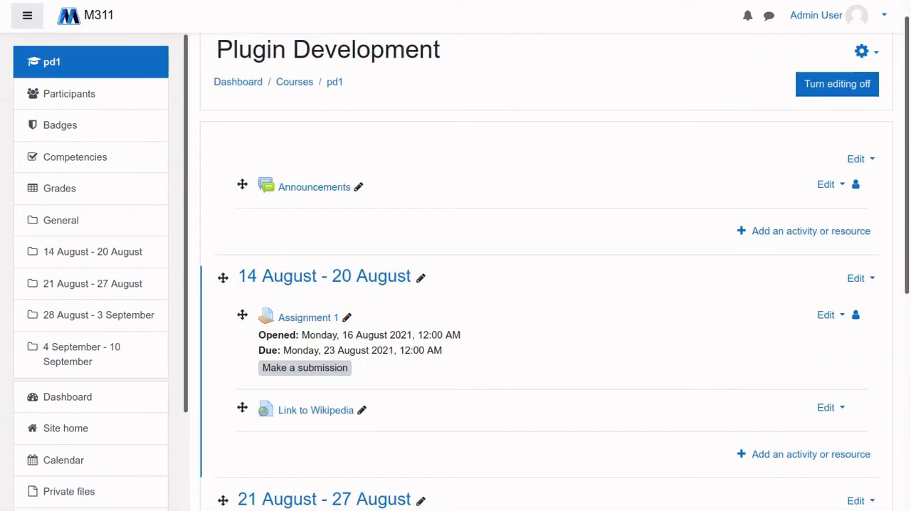
{"action": "left_click", "coordinate": [837, 83]}
Open the Manage repositories page from the plugin settings in site administration
{"action": "scroll", "coordinate": [90, 270], "scroll_direction": "down", "scroll_amount": 2}
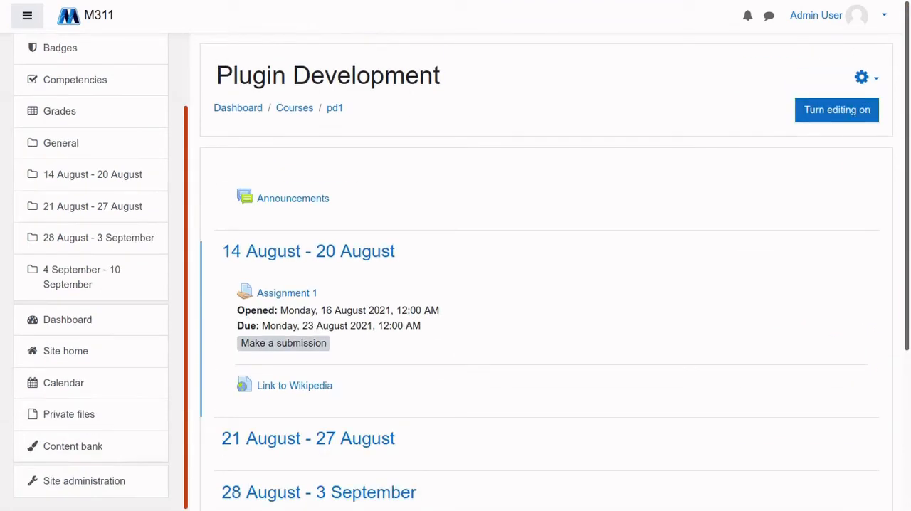
{"action": "left_click", "coordinate": [84, 481]}
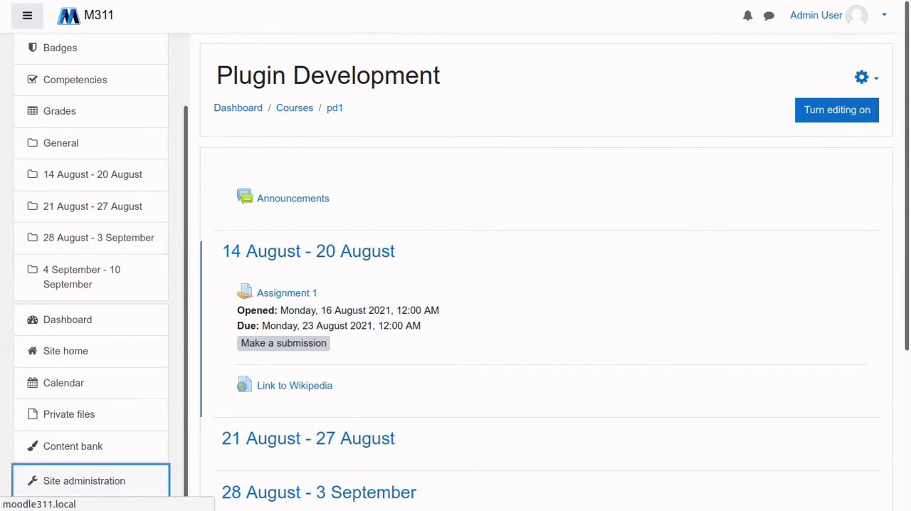
{"action": "scroll", "coordinate": [547, 285], "scroll_direction": "down", "scroll_amount": 1}
{"action": "left_click", "coordinate": [510, 174]}
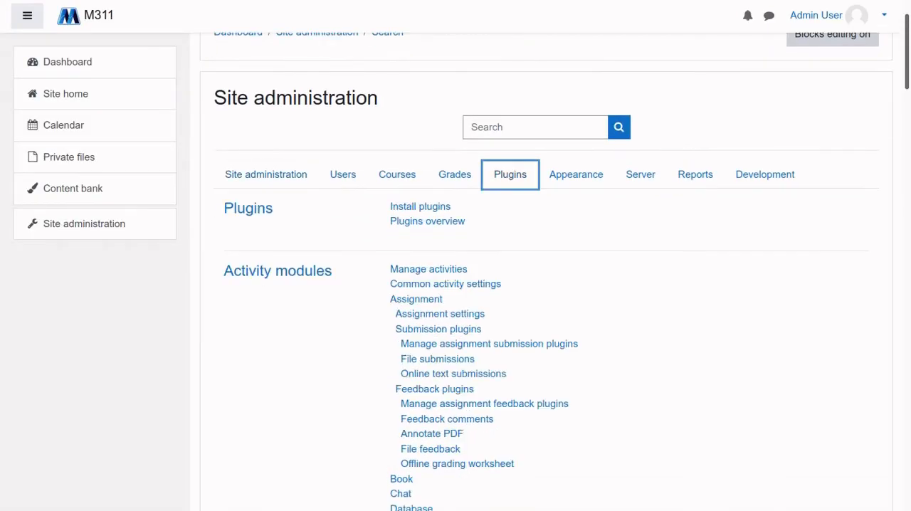
{"action": "scroll", "coordinate": [547, 284], "scroll_direction": "down", "scroll_amount": 14}
{"action": "scroll", "coordinate": [547, 284], "scroll_direction": "down", "scroll_amount": 10}
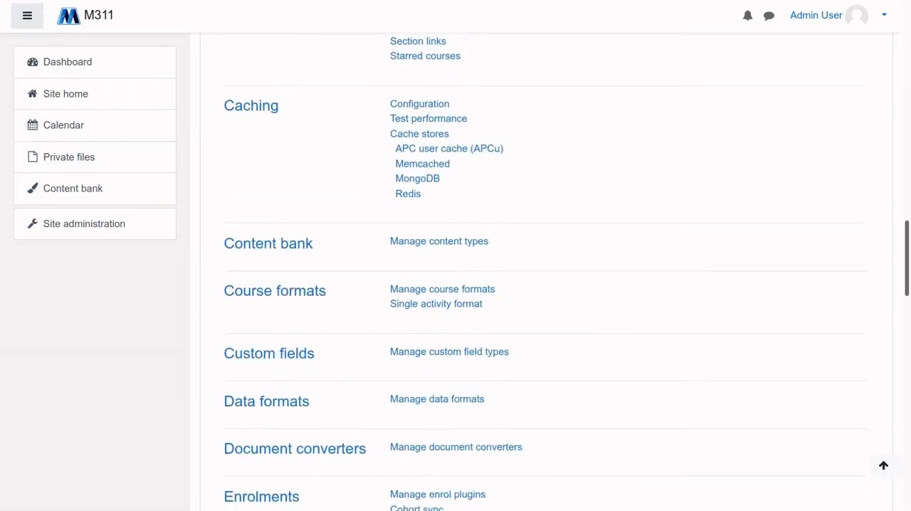
{"action": "scroll", "coordinate": [547, 284], "scroll_direction": "down", "scroll_amount": 5}
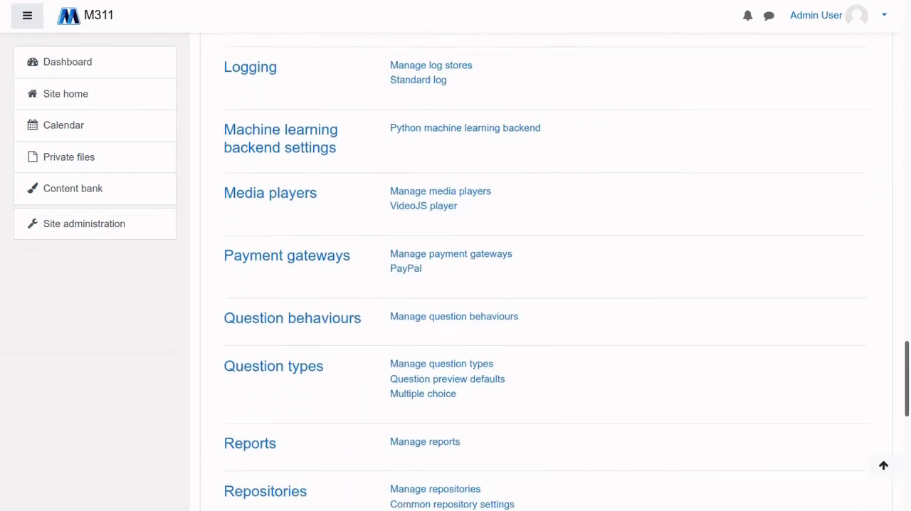
{"action": "scroll", "coordinate": [435, 238], "scroll_direction": "down", "scroll_amount": 2}
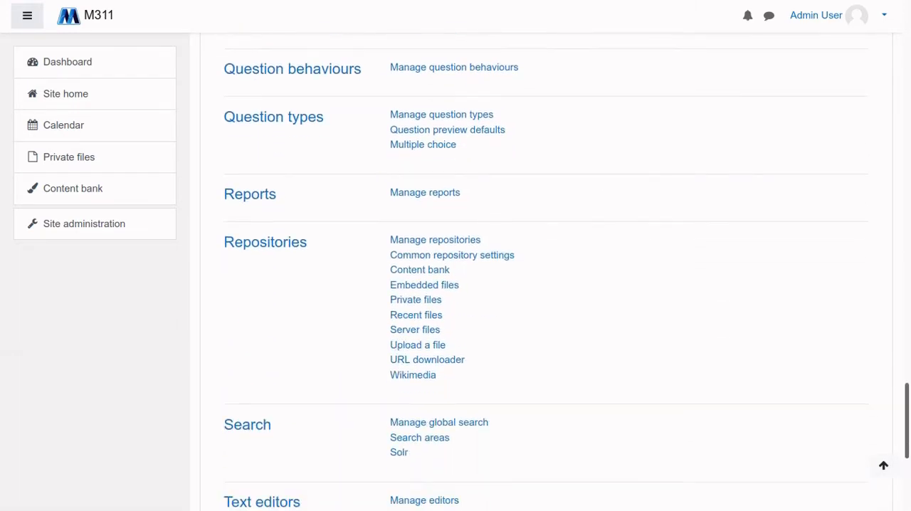
{"action": "left_click", "coordinate": [435, 238]}
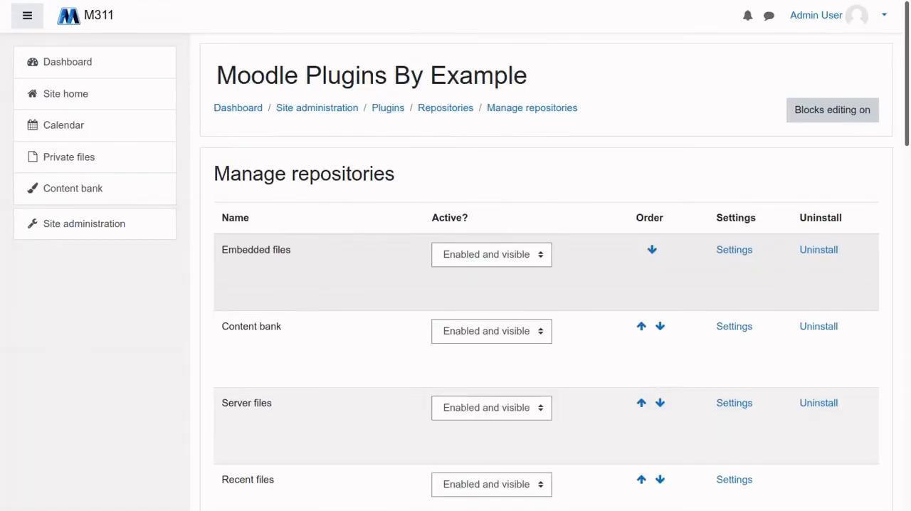
Examine which repositories are enabled and visible on the Manage repositories page, from Embedded files to Wikimedia
{"action": "scroll", "coordinate": [546, 284], "scroll_direction": "down", "scroll_amount": 2}
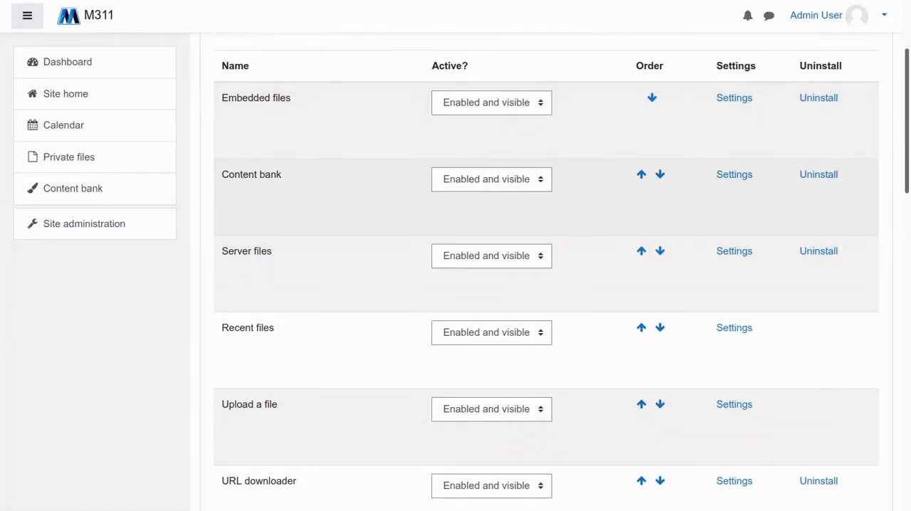
{"action": "scroll", "coordinate": [547, 285], "scroll_direction": "down", "scroll_amount": 1}
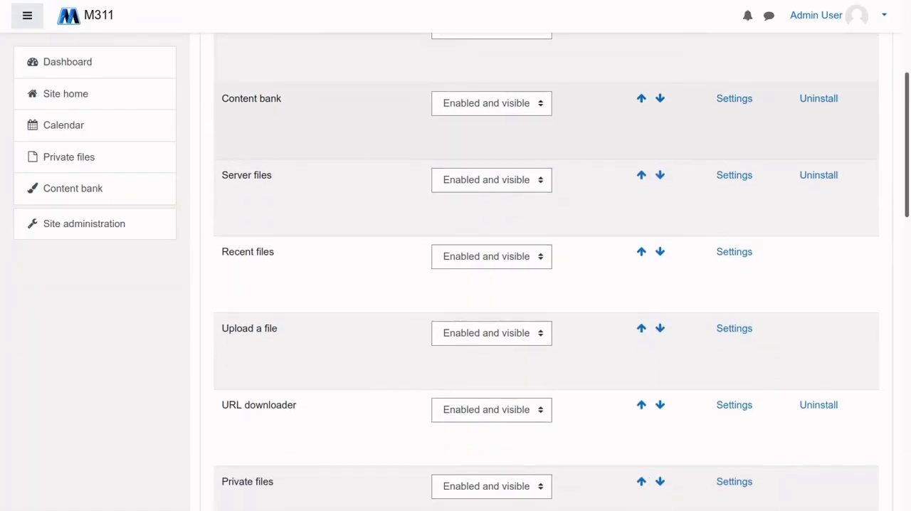
{"action": "scroll", "coordinate": [546, 285], "scroll_direction": "up", "scroll_amount": 2}
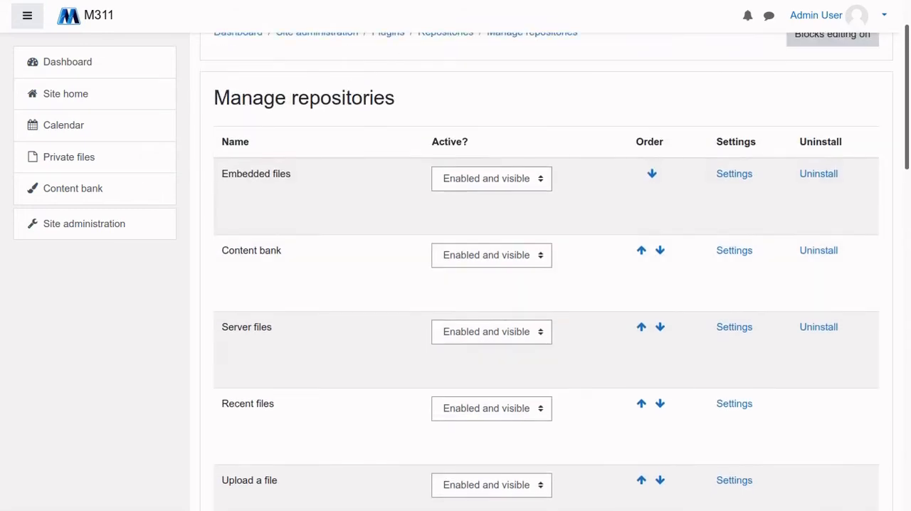
{"action": "scroll", "coordinate": [547, 285], "scroll_direction": "down", "scroll_amount": 2}
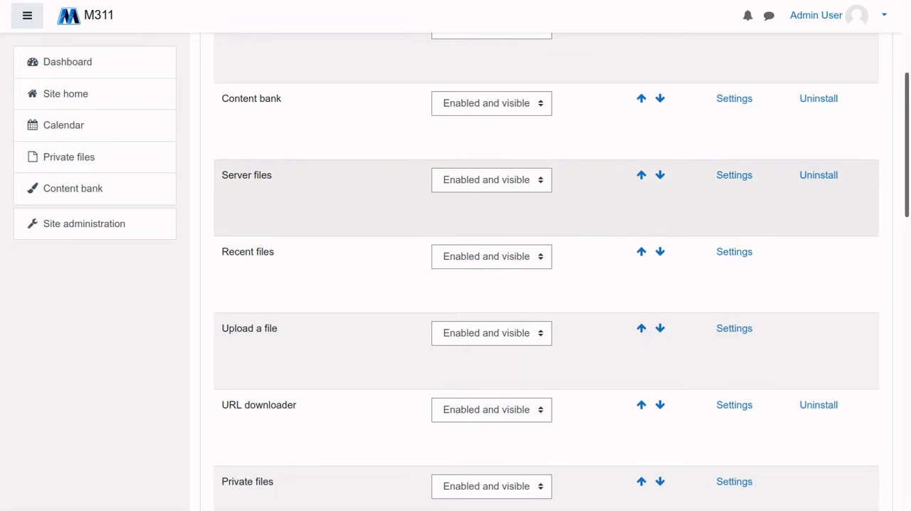
{"action": "scroll", "coordinate": [547, 285], "scroll_direction": "down", "scroll_amount": 1}
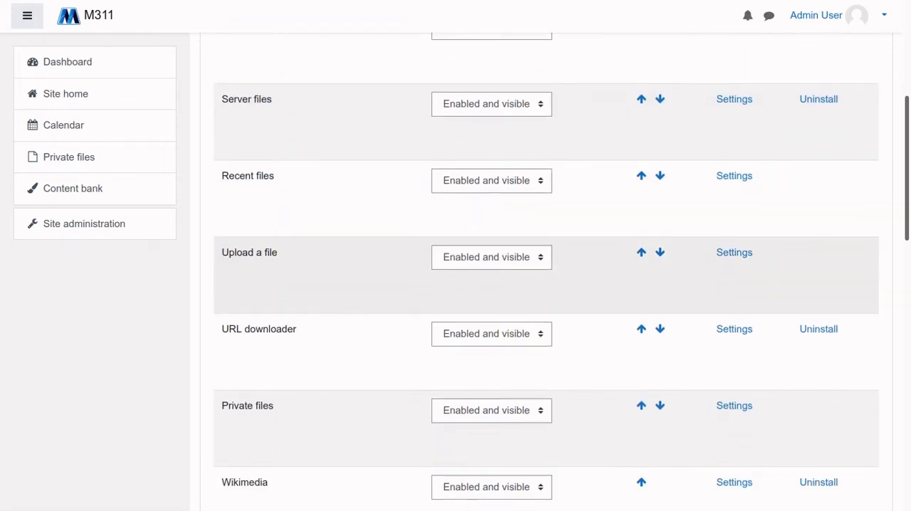
{"action": "scroll", "coordinate": [546, 285], "scroll_direction": "down", "scroll_amount": 1}
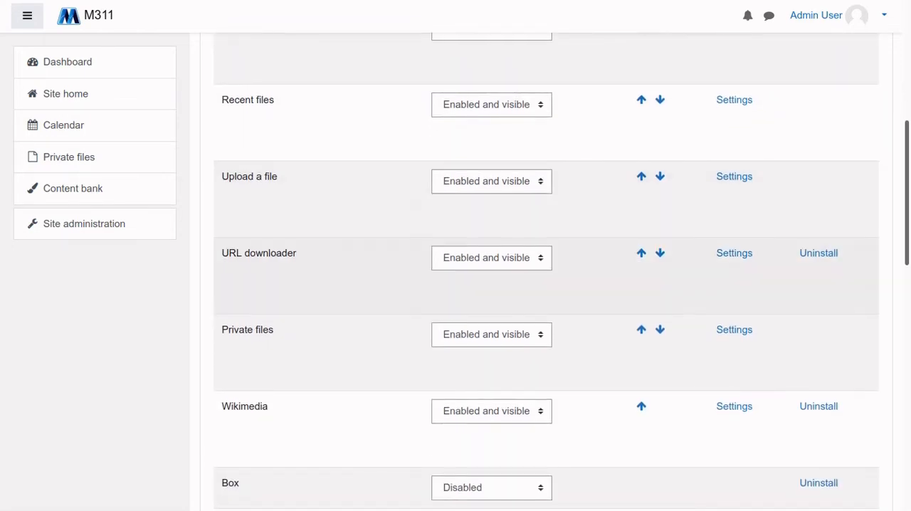
{"action": "scroll", "coordinate": [547, 285], "scroll_direction": "up", "scroll_amount": 4}
{"action": "scroll", "coordinate": [546, 285], "scroll_direction": "down", "scroll_amount": 3}
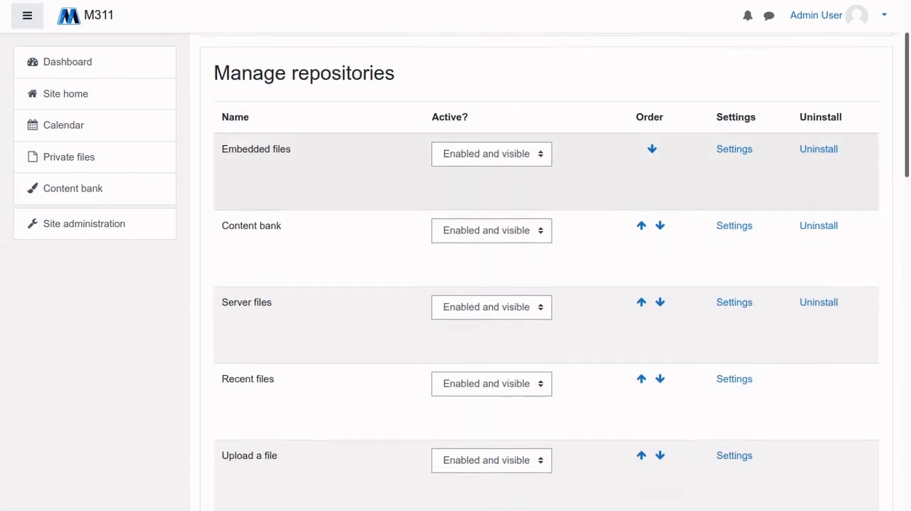
Examine the disabled repositories from Box to YouTube videos and compare them with the enabled ones
{"action": "scroll", "coordinate": [547, 285], "scroll_direction": "down", "scroll_amount": 5}
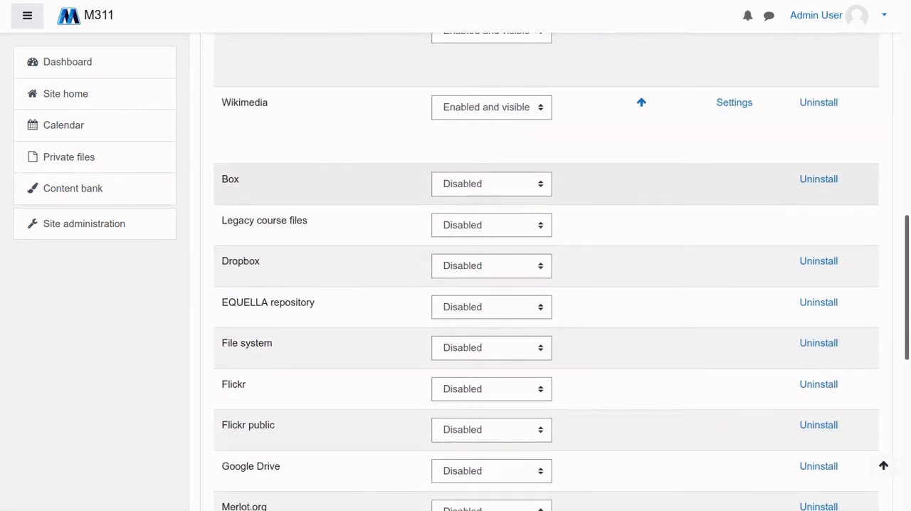
{"action": "scroll", "coordinate": [546, 285], "scroll_direction": "down", "scroll_amount": 1}
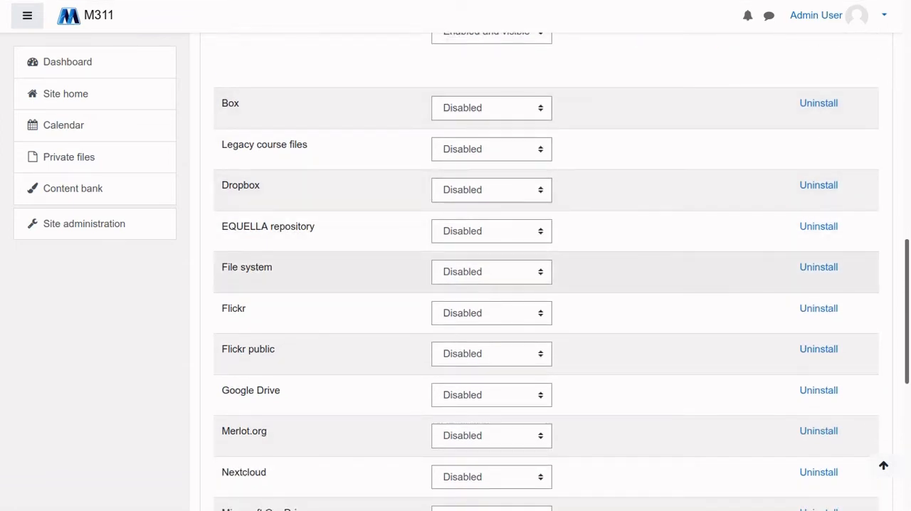
{"action": "scroll", "coordinate": [546, 285], "scroll_direction": "down", "scroll_amount": 2}
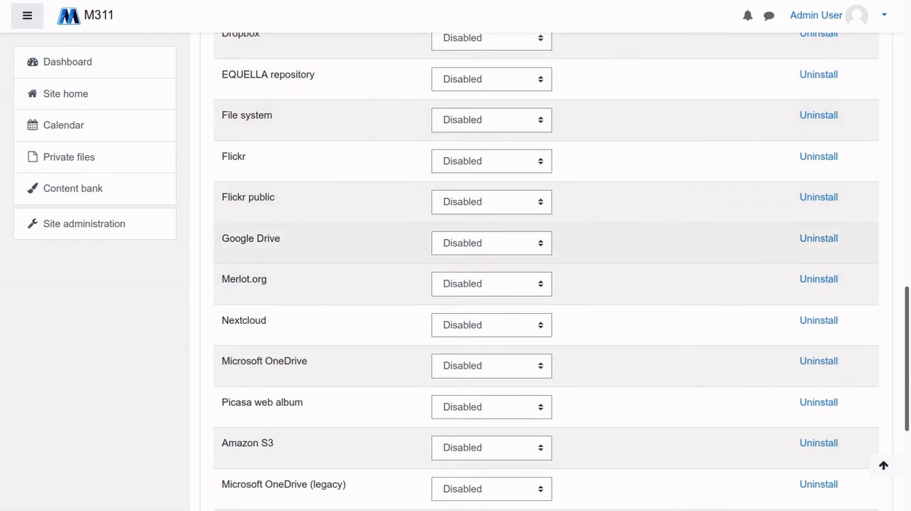
{"action": "scroll", "coordinate": [546, 285], "scroll_direction": "down", "scroll_amount": 1}
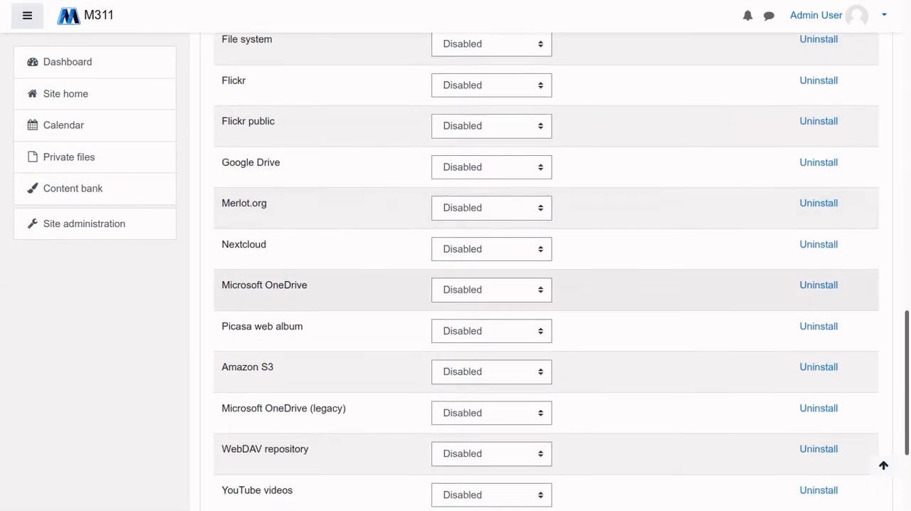
{"action": "scroll", "coordinate": [547, 285], "scroll_direction": "down", "scroll_amount": 2}
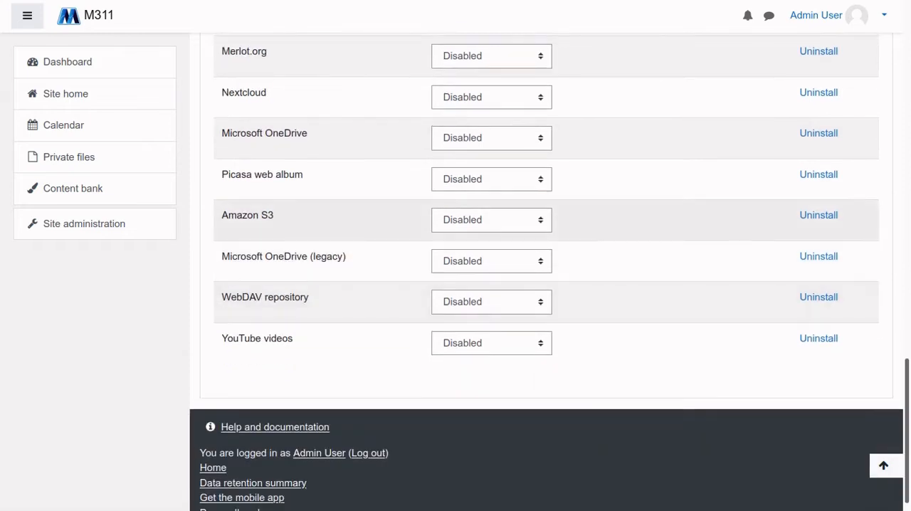
{"action": "scroll", "coordinate": [546, 285], "scroll_direction": "up", "scroll_amount": 7}
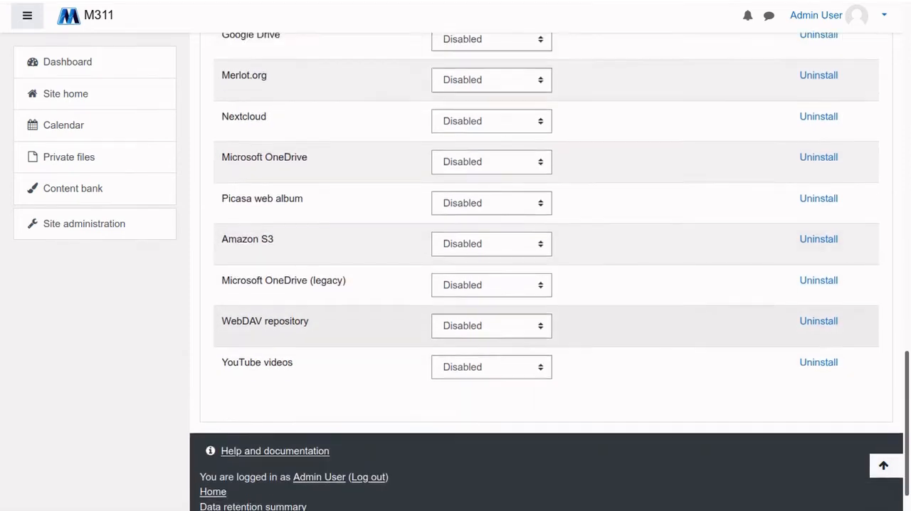
{"action": "scroll", "coordinate": [546, 285], "scroll_direction": "up", "scroll_amount": 7}
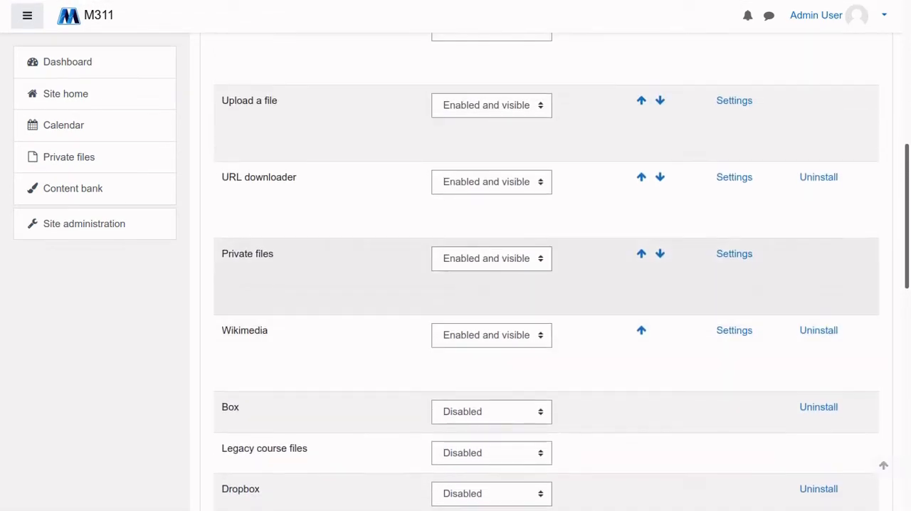
{"action": "scroll", "coordinate": [546, 285], "scroll_direction": "up", "scroll_amount": 1}
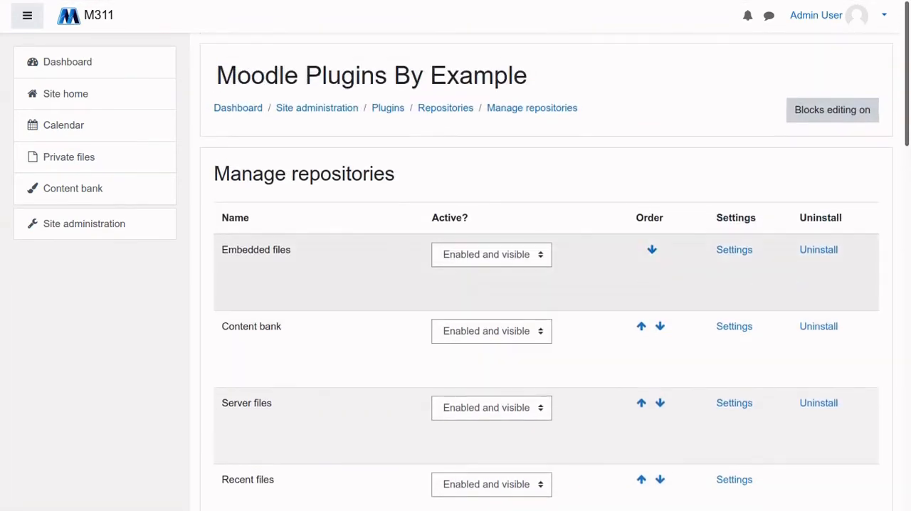
{"action": "scroll", "coordinate": [546, 285], "scroll_direction": "down", "scroll_amount": 13}
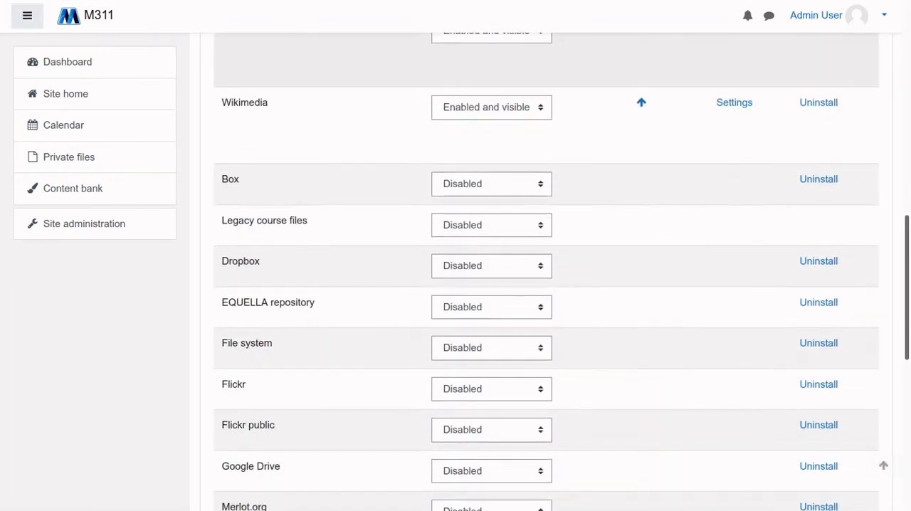
{"action": "scroll", "coordinate": [547, 285], "scroll_direction": "down", "scroll_amount": 3}
{"action": "scroll", "coordinate": [547, 285], "scroll_direction": "up", "scroll_amount": 4}
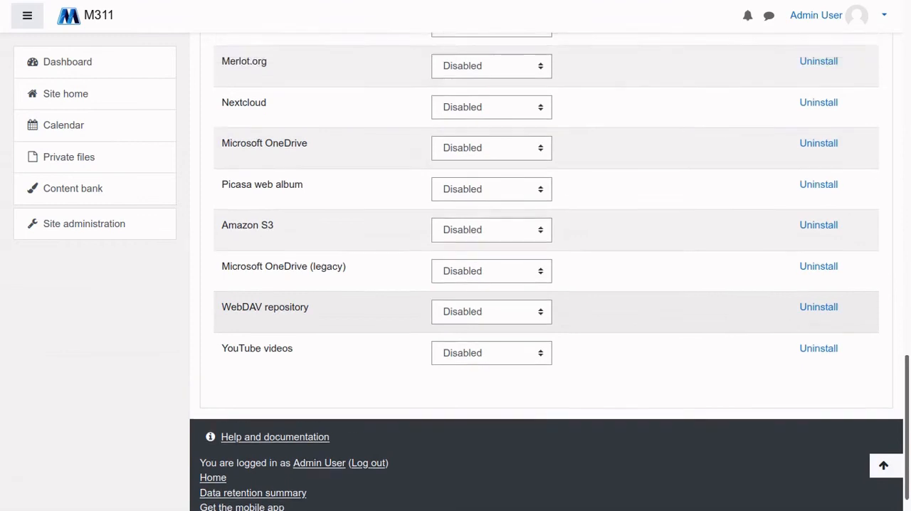
{"action": "scroll", "coordinate": [547, 285], "scroll_direction": "up", "scroll_amount": 7}
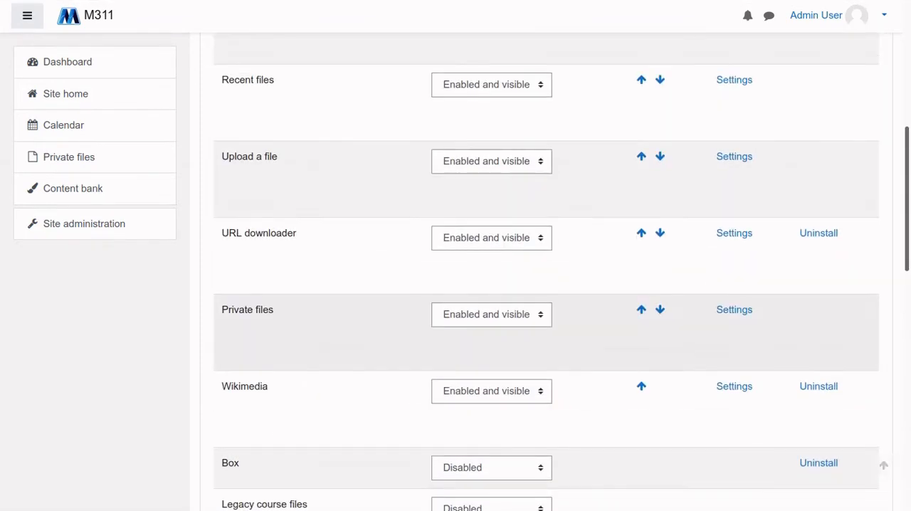
{"action": "scroll", "coordinate": [546, 292], "scroll_direction": "up", "scroll_amount": 4}
Return to the Plugin Development course from the site home and turn course editing on
{"action": "left_click", "coordinate": [66, 94]}
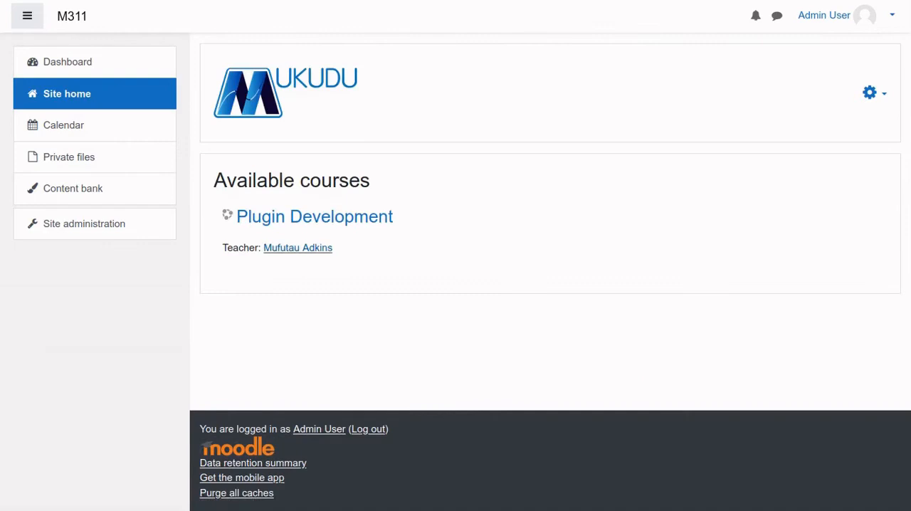
{"action": "left_click", "coordinate": [309, 216]}
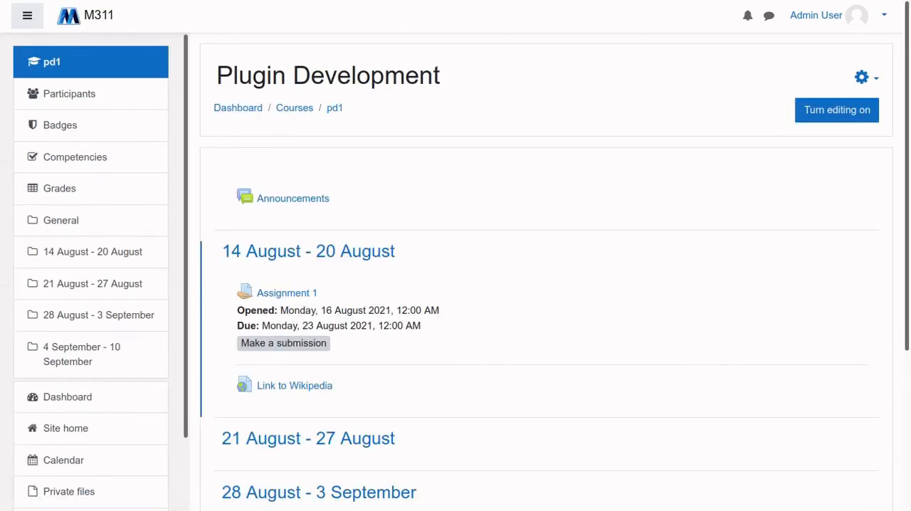
{"action": "scroll", "coordinate": [547, 271], "scroll_direction": "down", "scroll_amount": 1}
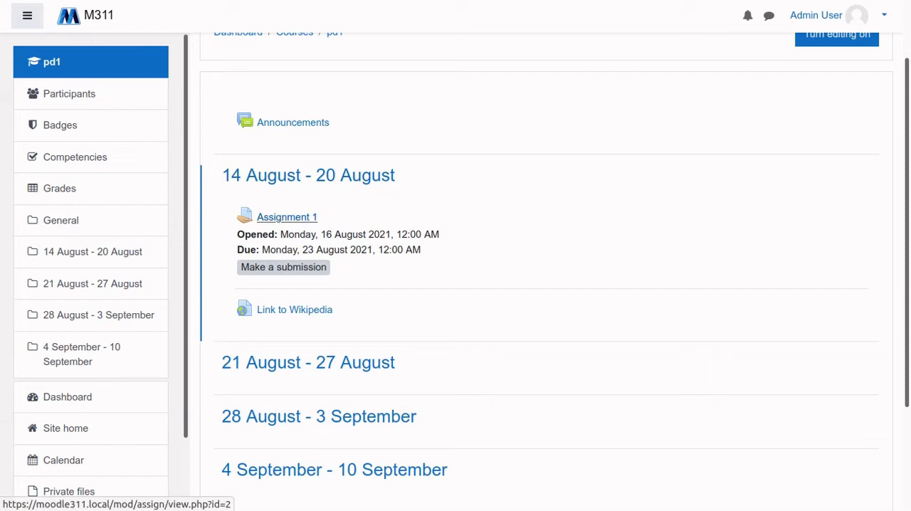
{"action": "left_click", "coordinate": [837, 34]}
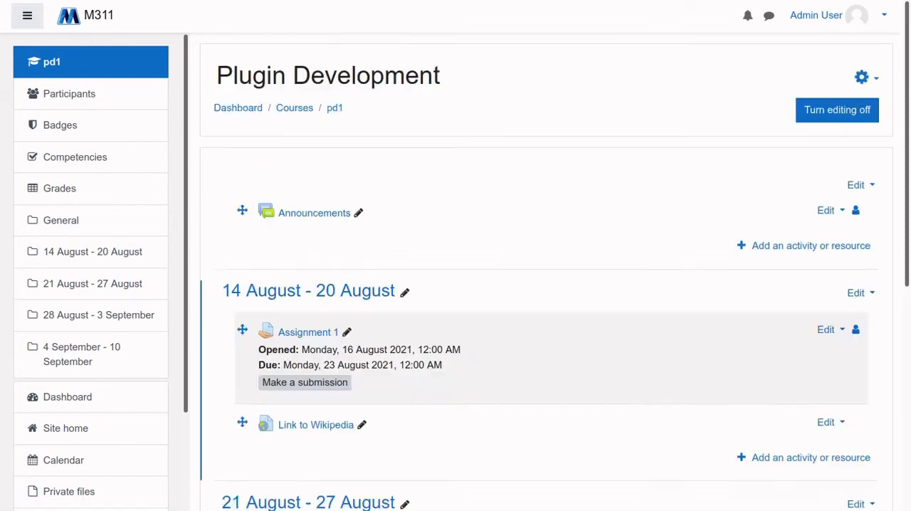
Open the settings of Assignment 1 in the 14 August - 20 August section and place the text cursor at the end of its description
{"action": "scroll", "coordinate": [541, 285], "scroll_direction": "down", "scroll_amount": 2}
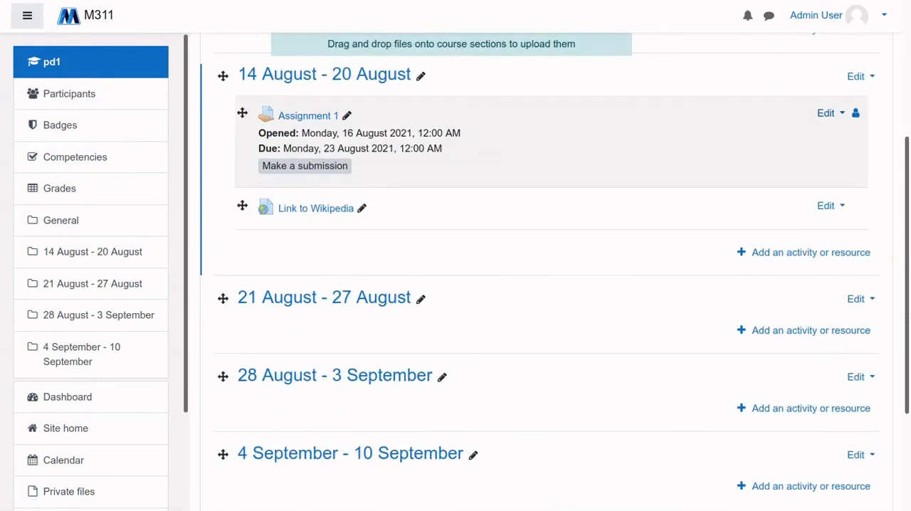
{"action": "left_click", "coordinate": [829, 113]}
{"action": "left_click", "coordinate": [800, 137]}
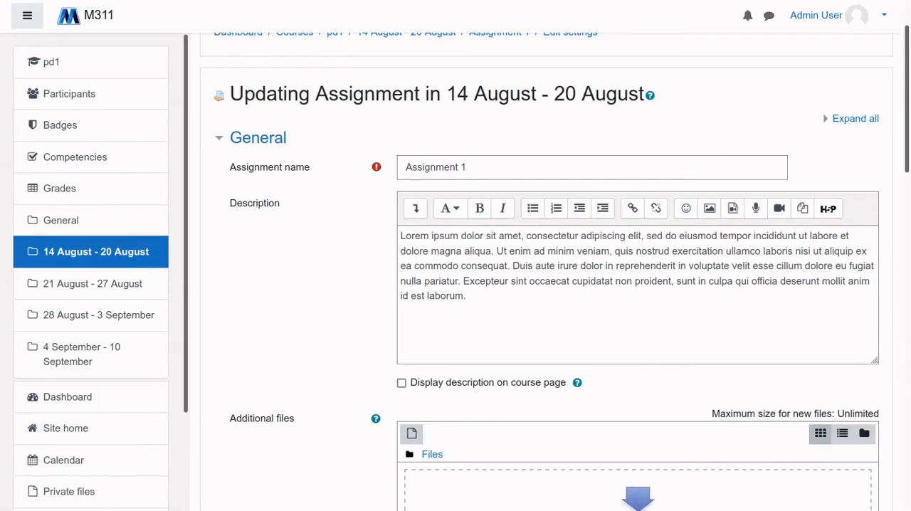
{"action": "left_click", "coordinate": [467, 167]}
{"action": "scroll", "coordinate": [547, 272], "scroll_direction": "down", "scroll_amount": 3}
{"action": "left_click", "coordinate": [467, 144]}
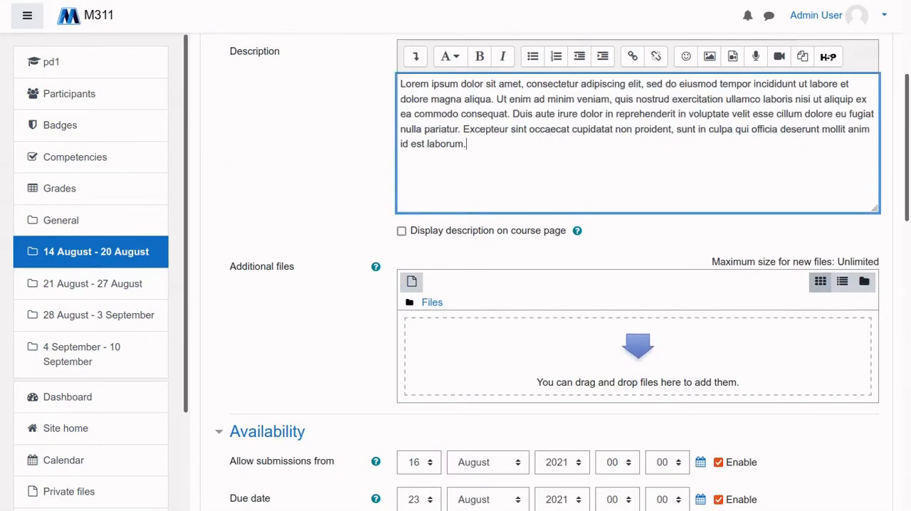
Examine the Assignment 1 settings from Additional files through the Availability dates to the Submission types options
{"action": "scroll", "coordinate": [547, 272], "scroll_direction": "down", "scroll_amount": 2}
{"action": "scroll", "coordinate": [546, 272], "scroll_direction": "up", "scroll_amount": 3}
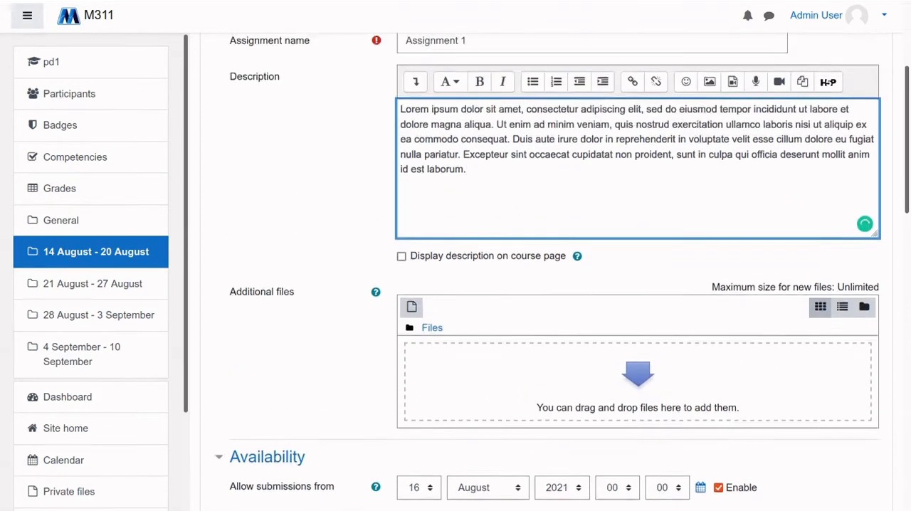
{"action": "scroll", "coordinate": [546, 271], "scroll_direction": "down", "scroll_amount": 5}
{"action": "scroll", "coordinate": [546, 272], "scroll_direction": "down", "scroll_amount": 2}
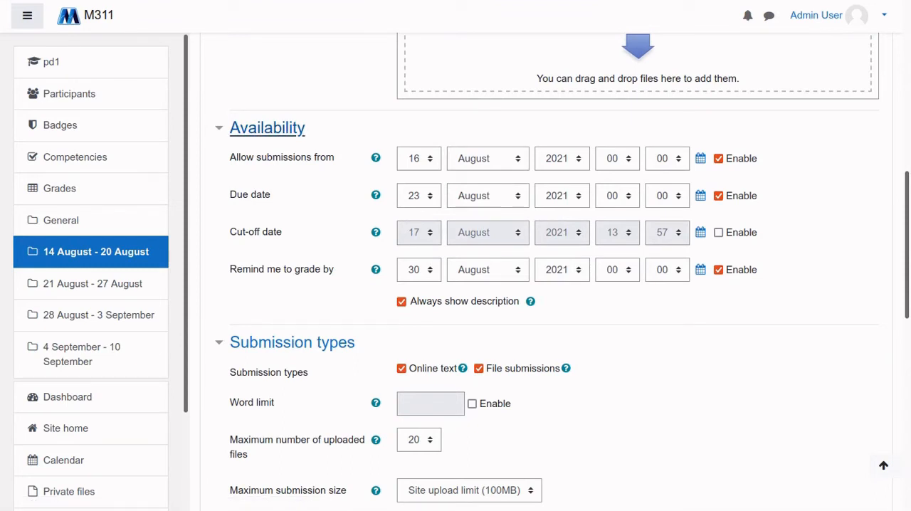
{"action": "scroll", "coordinate": [547, 272], "scroll_direction": "down", "scroll_amount": 1}
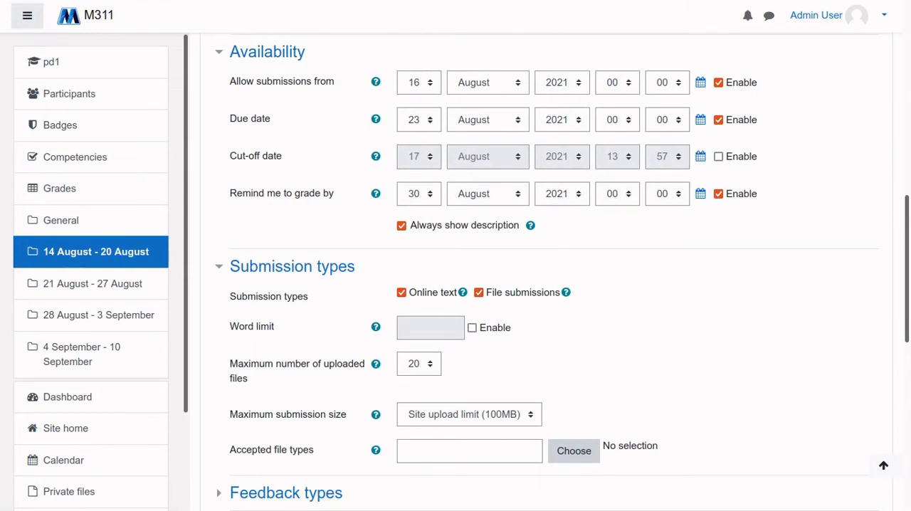
{"action": "scroll", "coordinate": [547, 272], "scroll_direction": "down", "scroll_amount": 1}
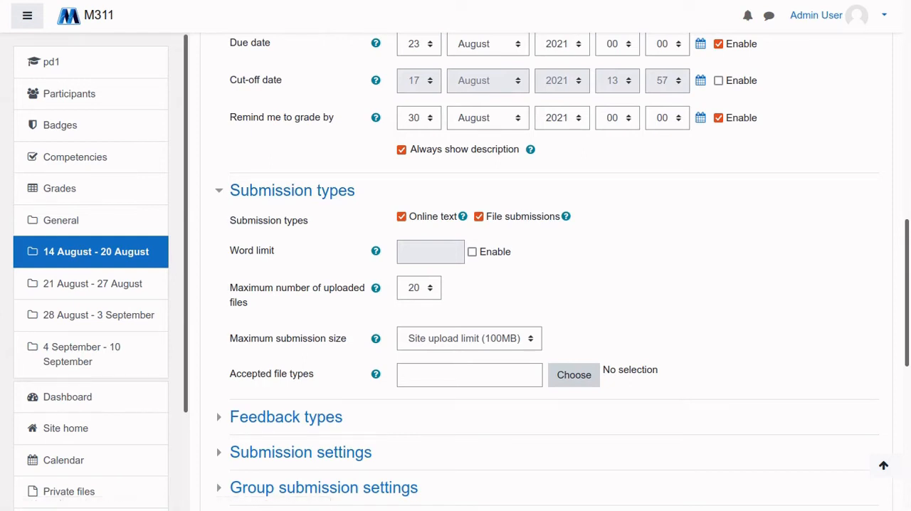
{"action": "scroll", "coordinate": [546, 272], "scroll_direction": "up", "scroll_amount": 2}
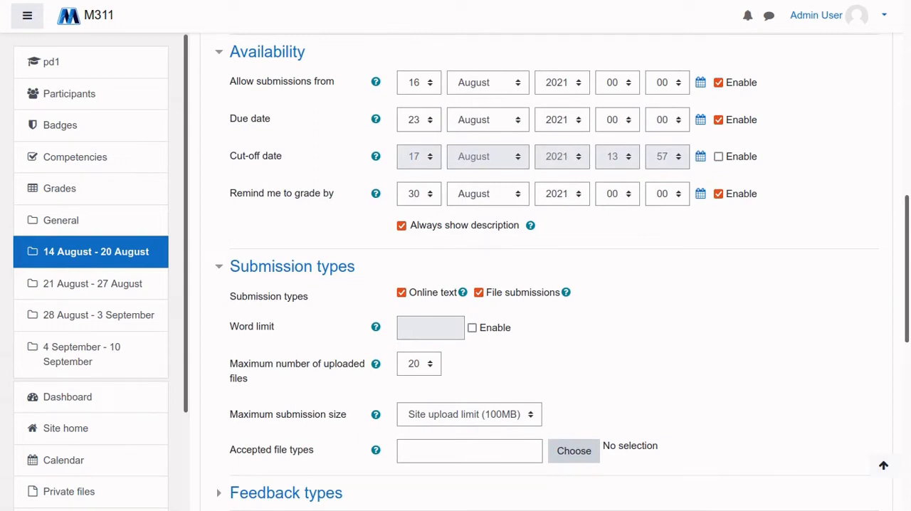
{"action": "scroll", "coordinate": [546, 272], "scroll_direction": "up", "scroll_amount": 3}
{"action": "scroll", "coordinate": [547, 272], "scroll_direction": "down", "scroll_amount": 5}
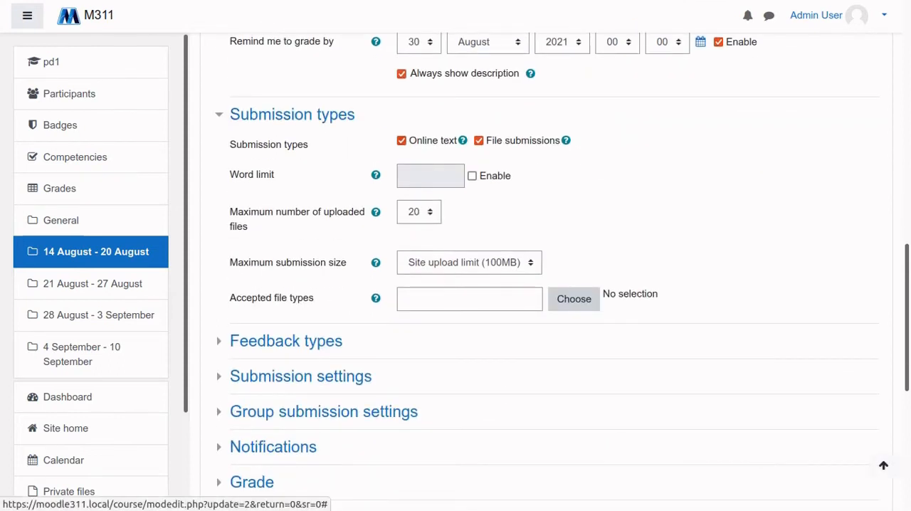
{"action": "scroll", "coordinate": [547, 272], "scroll_direction": "down", "scroll_amount": 1}
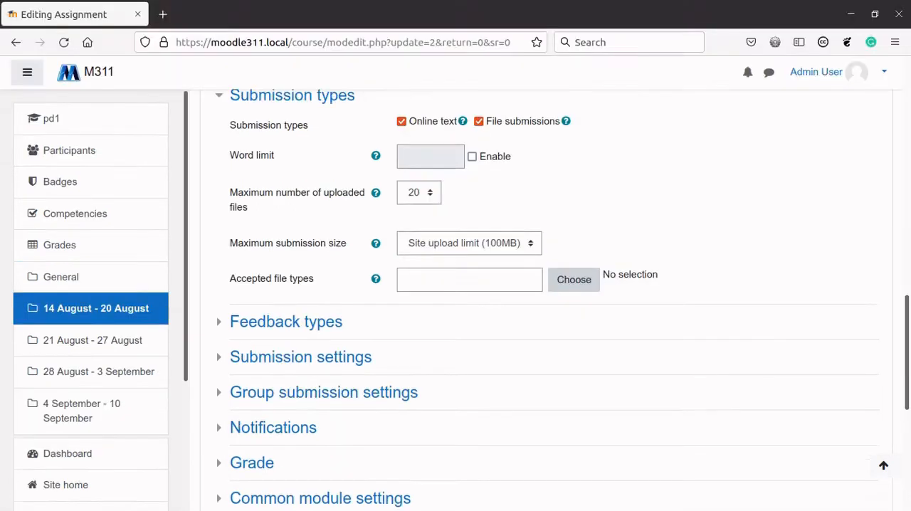
{"action": "scroll", "coordinate": [562, 271], "scroll_direction": "up", "scroll_amount": 2}
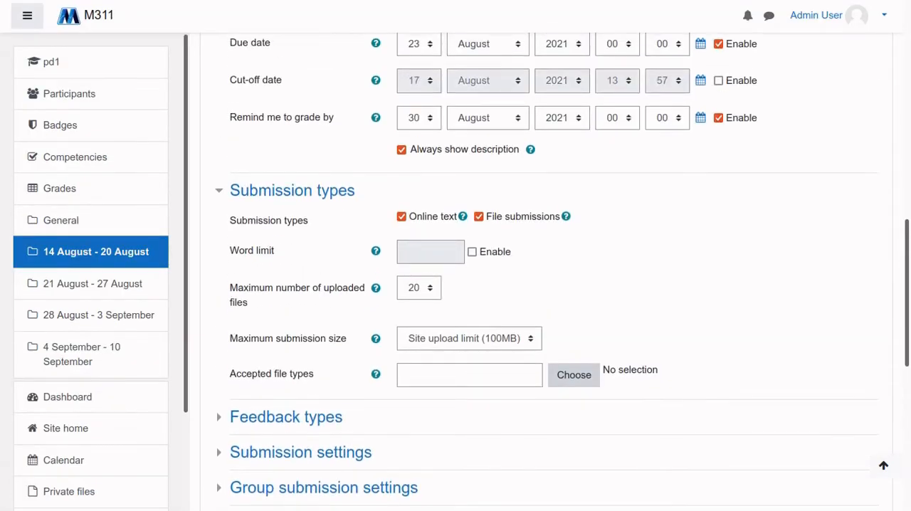
{"action": "scroll", "coordinate": [541, 271], "scroll_direction": "down", "scroll_amount": 2}
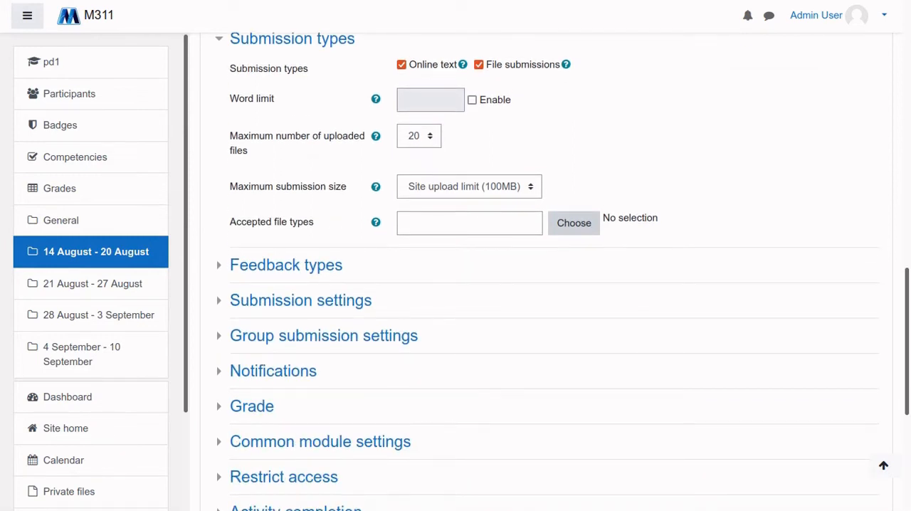
{"action": "scroll", "coordinate": [562, 270], "scroll_direction": "up", "scroll_amount": 1}
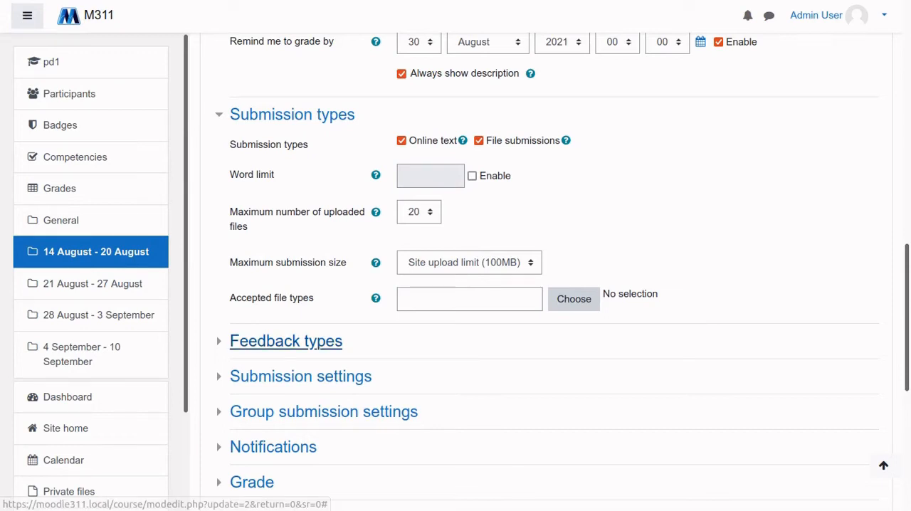
Expand the Feedback types section and compare its options with the Submission types section
{"action": "left_click", "coordinate": [285, 341]}
{"action": "scroll", "coordinate": [285, 341], "scroll_direction": "down", "scroll_amount": 2}
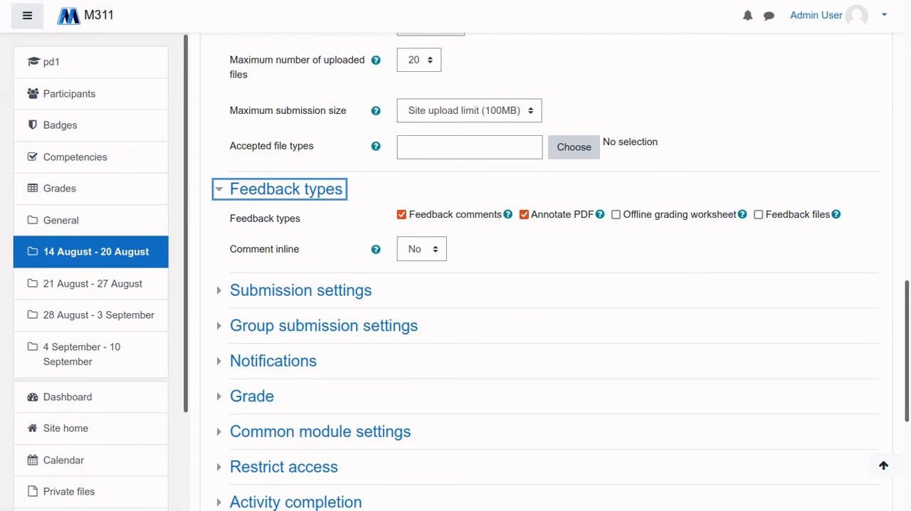
{"action": "scroll", "coordinate": [547, 270], "scroll_direction": "up", "scroll_amount": 2}
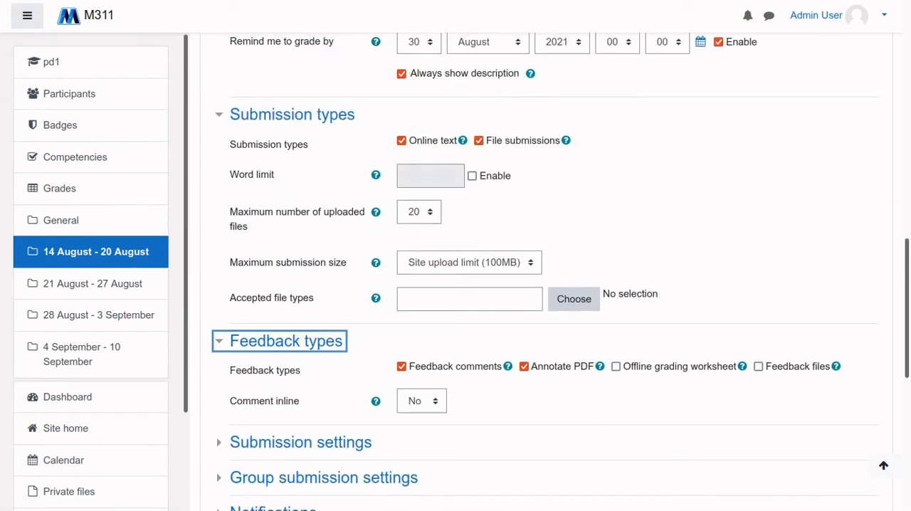
{"action": "scroll", "coordinate": [300, 214], "scroll_direction": "down", "scroll_amount": 3}
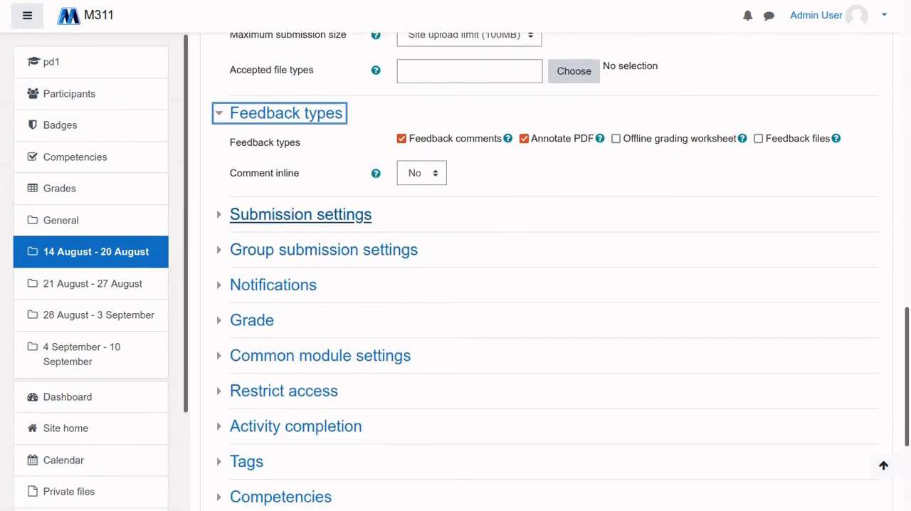
Briefly expand and collapse the Submission settings and Group submission settings sections to view their options
{"action": "left_click", "coordinate": [300, 215]}
{"action": "left_click", "coordinate": [301, 214]}
{"action": "scroll", "coordinate": [456, 285], "scroll_direction": "down", "scroll_amount": 1}
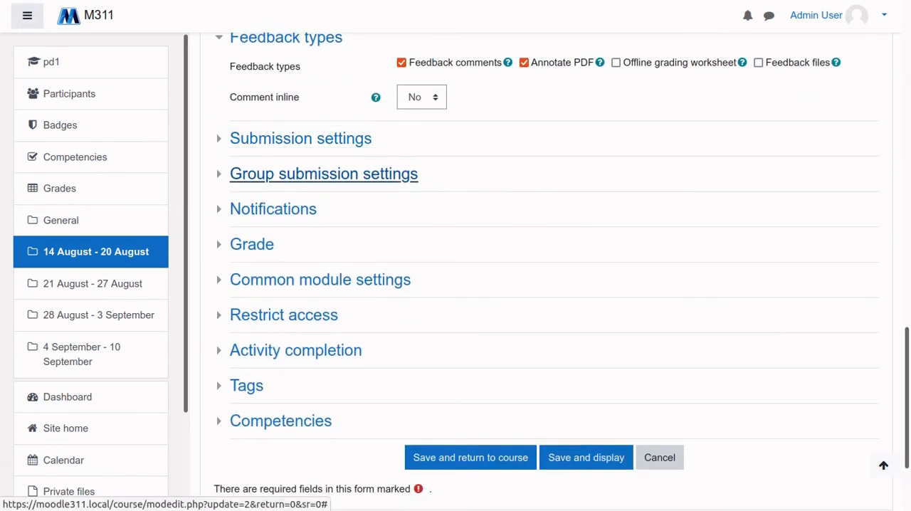
{"action": "left_click", "coordinate": [324, 173]}
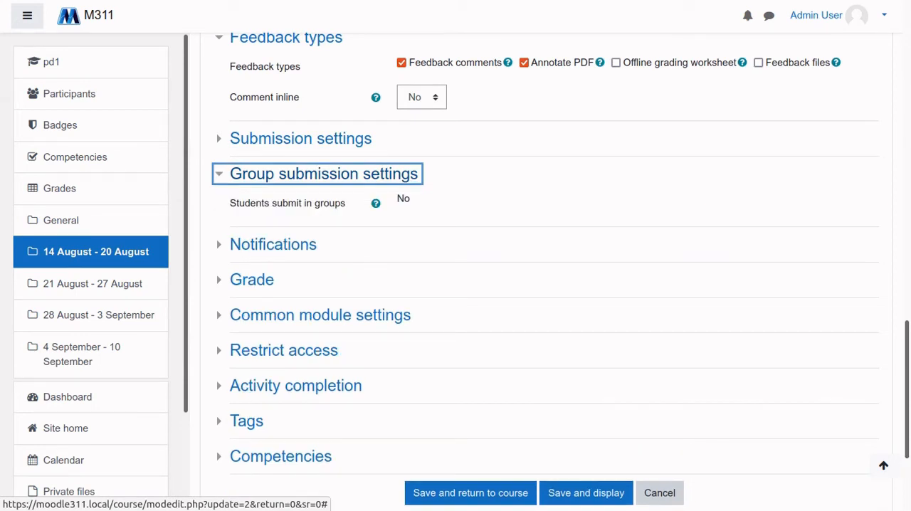
{"action": "left_click", "coordinate": [324, 173]}
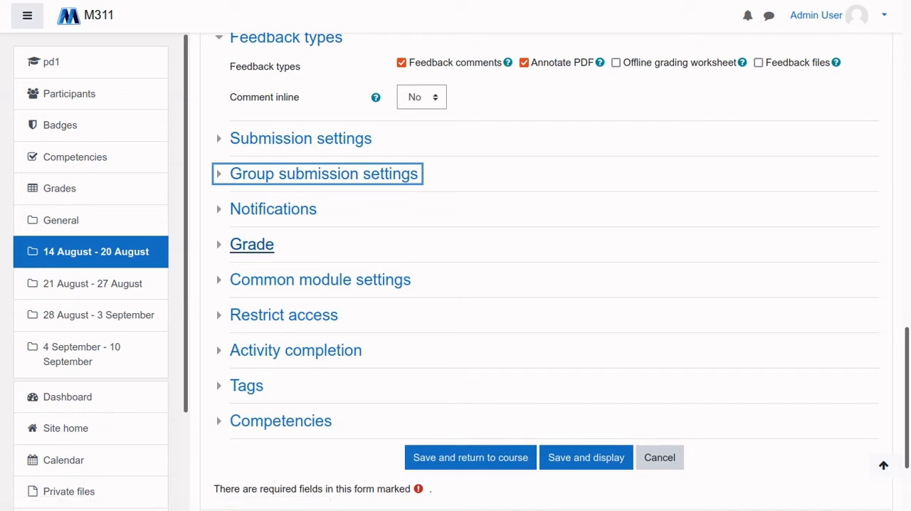
Expand the Grade section, examine its options from grade type to marking workflow, and collapse it again
{"action": "left_click", "coordinate": [252, 244]}
{"action": "scroll", "coordinate": [251, 244], "scroll_direction": "down", "scroll_amount": 1}
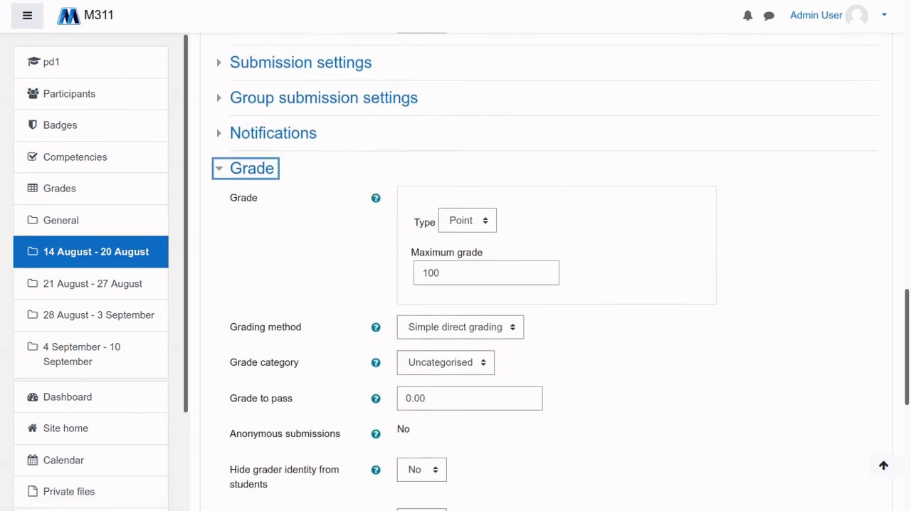
{"action": "scroll", "coordinate": [547, 271], "scroll_direction": "down", "scroll_amount": 1}
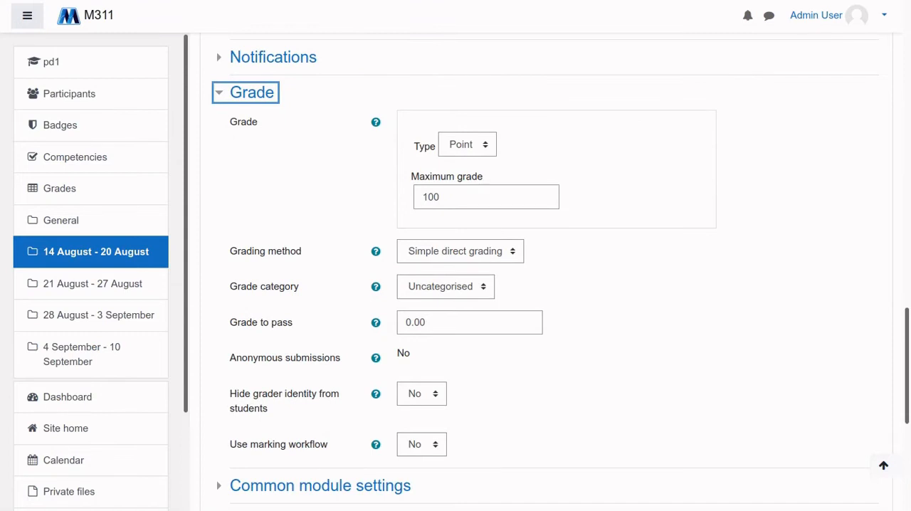
{"action": "scroll", "coordinate": [546, 270], "scroll_direction": "up", "scroll_amount": 2}
{"action": "scroll", "coordinate": [546, 271], "scroll_direction": "down", "scroll_amount": 1}
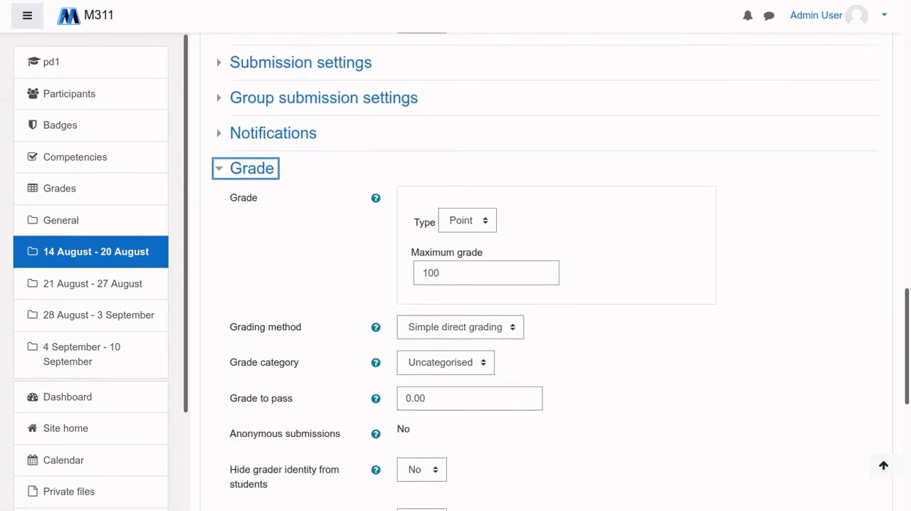
{"action": "scroll", "coordinate": [547, 270], "scroll_direction": "down", "scroll_amount": 3}
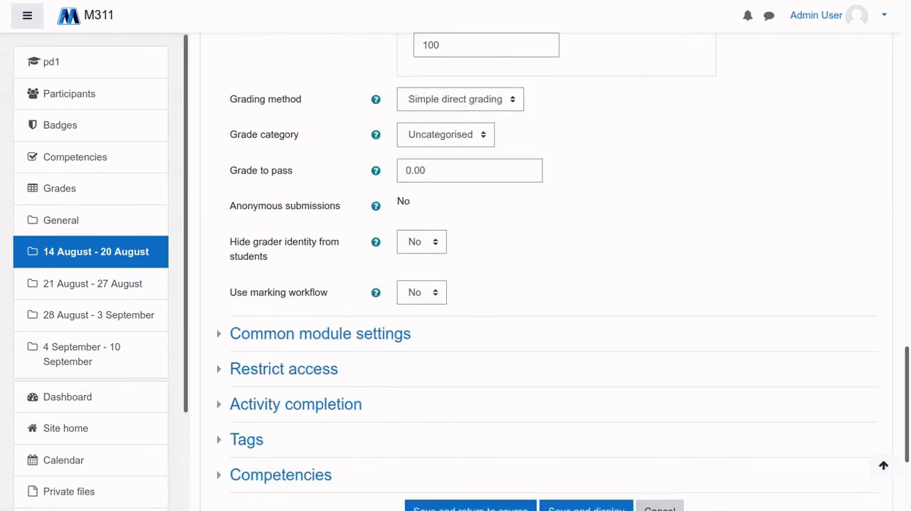
{"action": "scroll", "coordinate": [546, 270], "scroll_direction": "up", "scroll_amount": 2}
{"action": "left_click", "coordinate": [252, 92]}
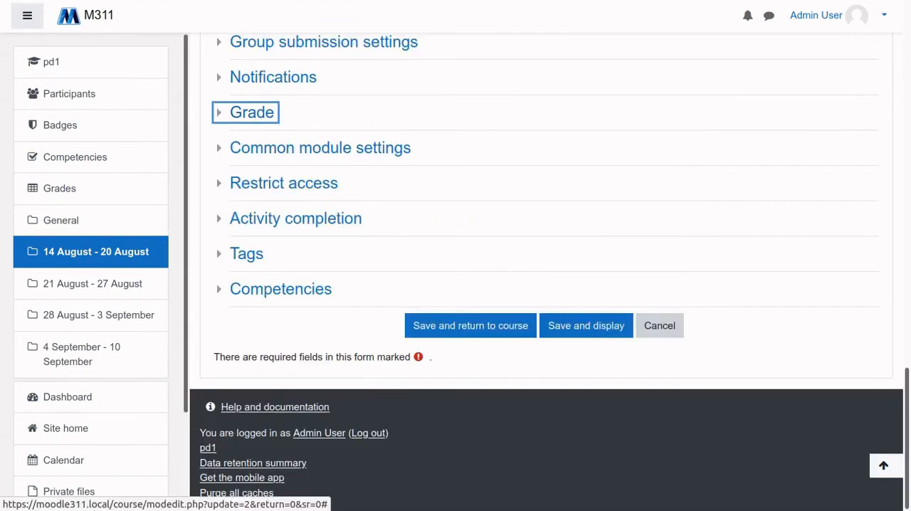
Expand the Common module settings and Activity completion sections to view their options
{"action": "left_click", "coordinate": [320, 148]}
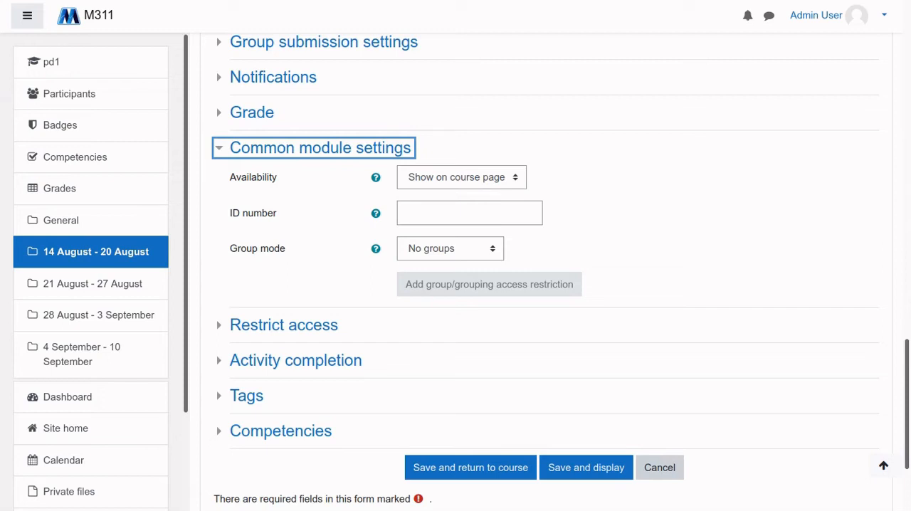
{"action": "scroll", "coordinate": [550, 272], "scroll_direction": "down", "scroll_amount": 2}
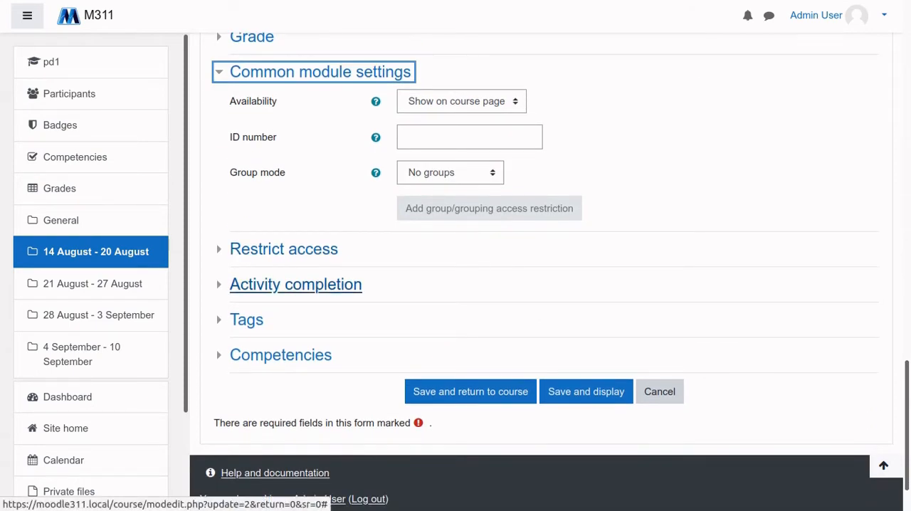
{"action": "left_click", "coordinate": [295, 284]}
{"action": "scroll", "coordinate": [296, 284], "scroll_direction": "down", "scroll_amount": 4}
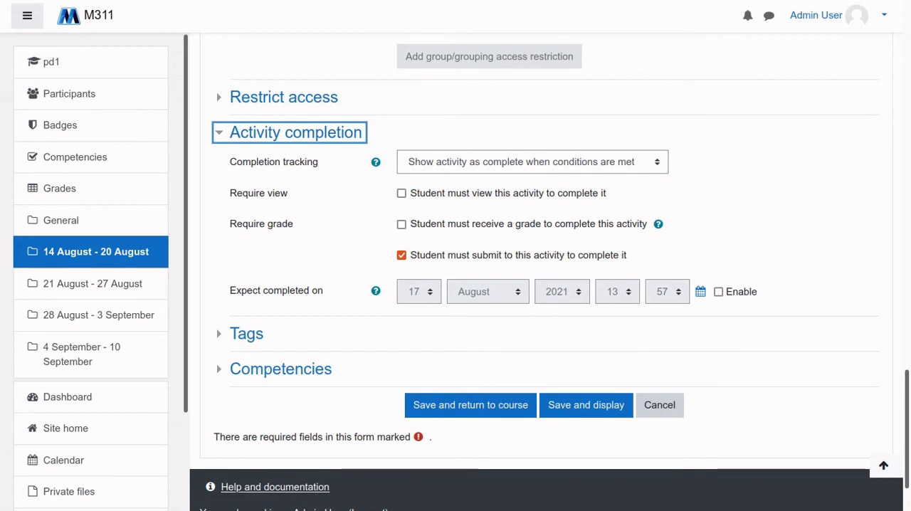
Switch Completion tracking to no indication, to manual marking by students, and back to Show activity as complete when conditions are met
{"action": "left_click", "coordinate": [532, 162]}
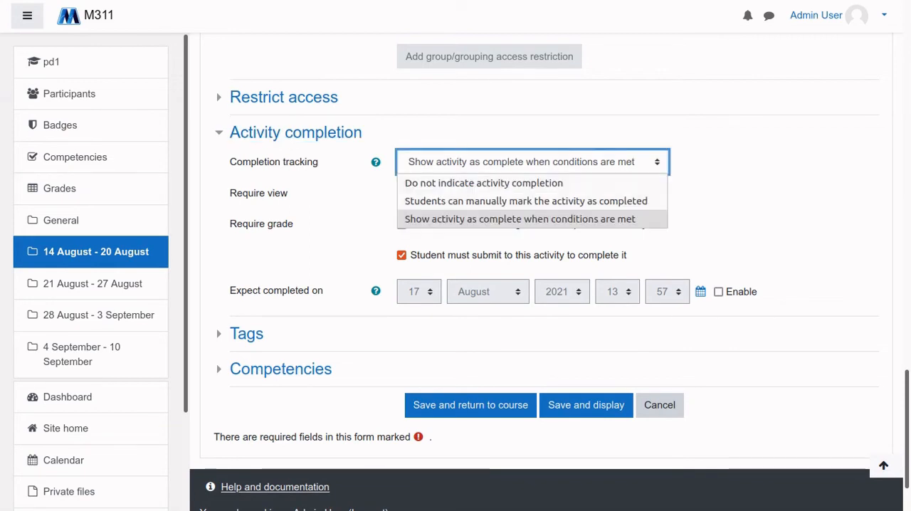
{"action": "left_click", "coordinate": [484, 183]}
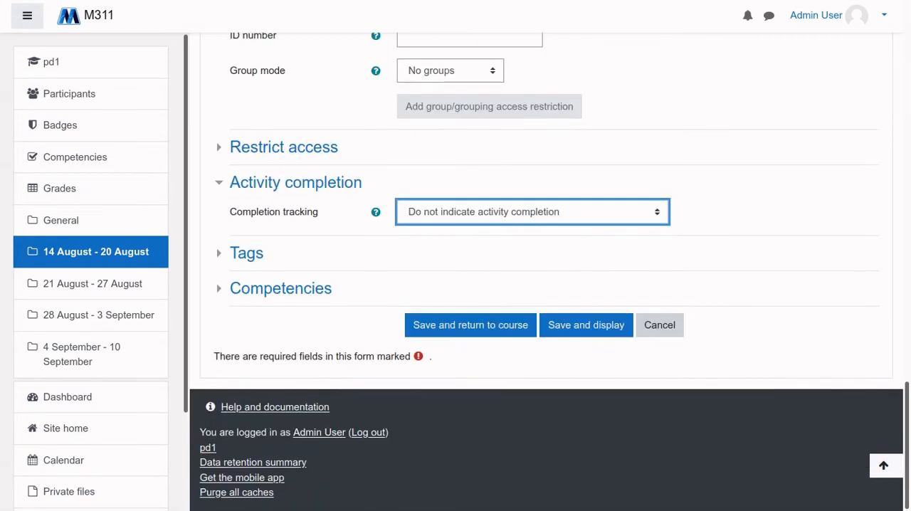
{"action": "left_click", "coordinate": [533, 212]}
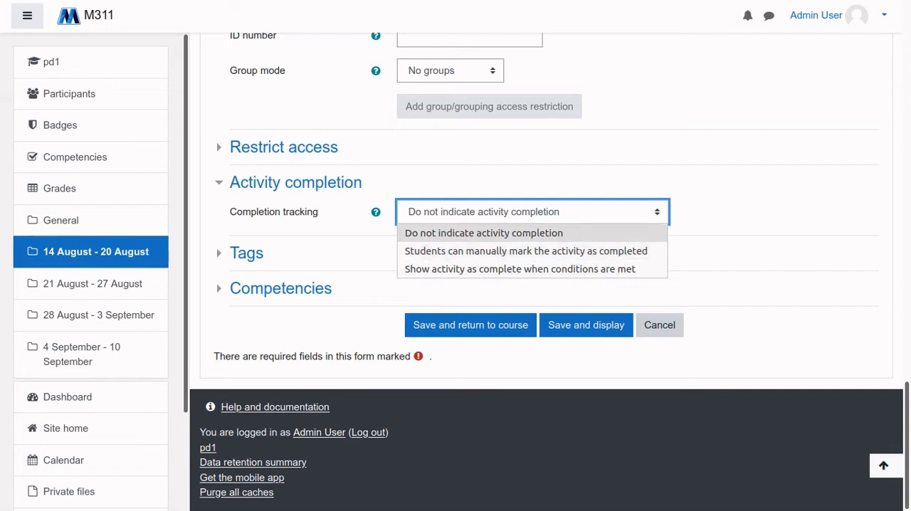
{"action": "key", "text": "Return"}
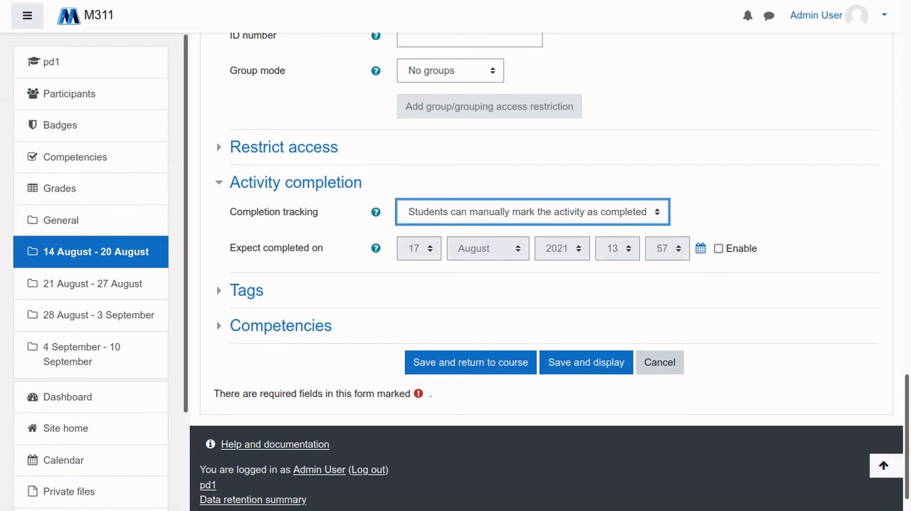
{"action": "key", "text": "alt+Down"}
{"action": "key", "text": "Down"}
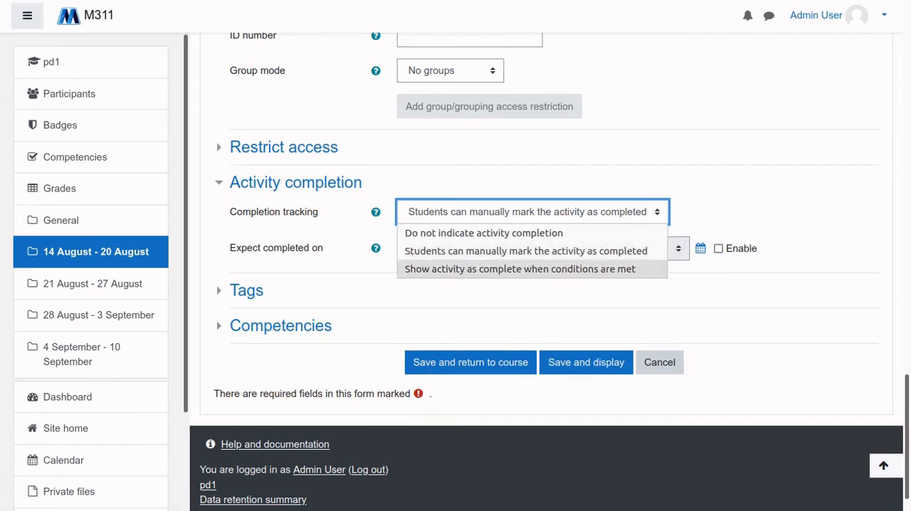
{"action": "key", "text": "Return"}
Review the activity completion conditions and expand the Competencies section to view its options
{"action": "scroll", "coordinate": [541, 284], "scroll_direction": "down", "scroll_amount": 1}
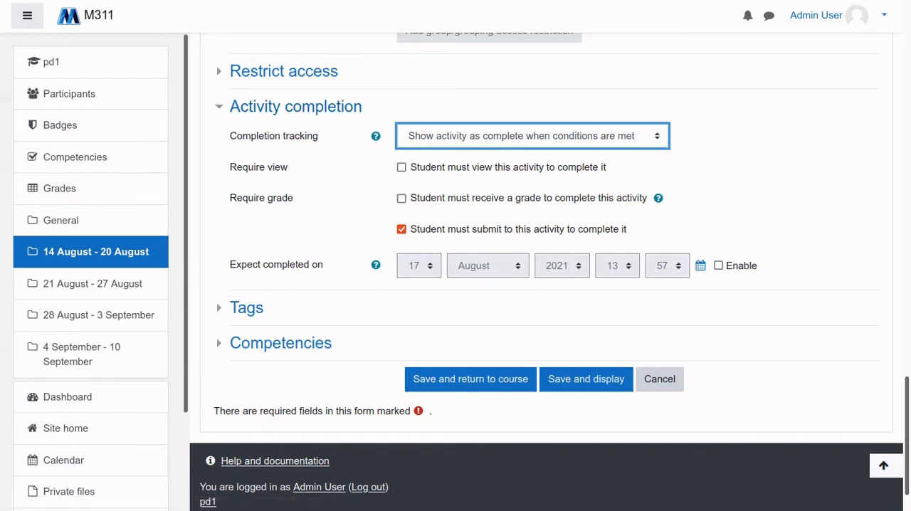
{"action": "scroll", "coordinate": [548, 270], "scroll_direction": "down", "scroll_amount": 1}
{"action": "scroll", "coordinate": [548, 270], "scroll_direction": "up", "scroll_amount": 3}
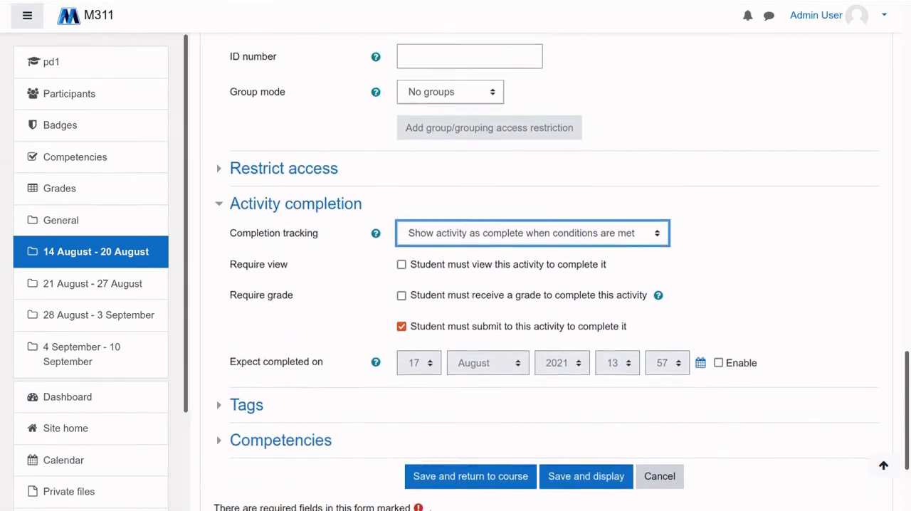
{"action": "scroll", "coordinate": [548, 270], "scroll_direction": "down", "scroll_amount": 3}
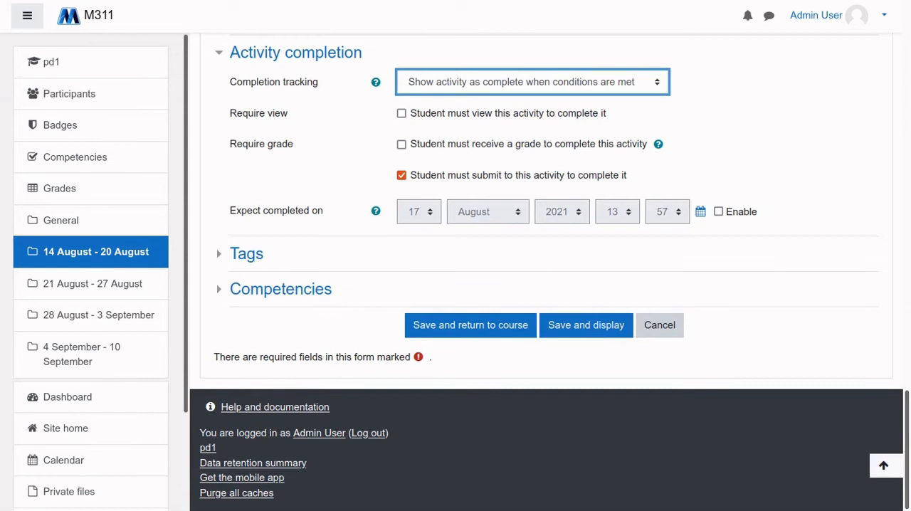
{"action": "left_click", "coordinate": [280, 289]}
{"action": "scroll", "coordinate": [280, 288], "scroll_direction": "down", "scroll_amount": 2}
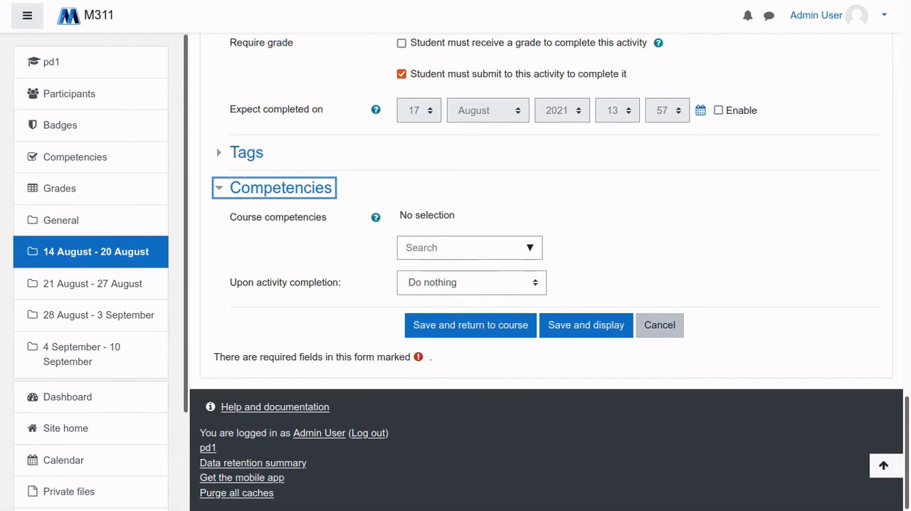
Leave the assignment settings without saving, open the settings of the Link to Wikipedia resource, and review its General section
{"action": "left_click", "coordinate": [659, 324]}
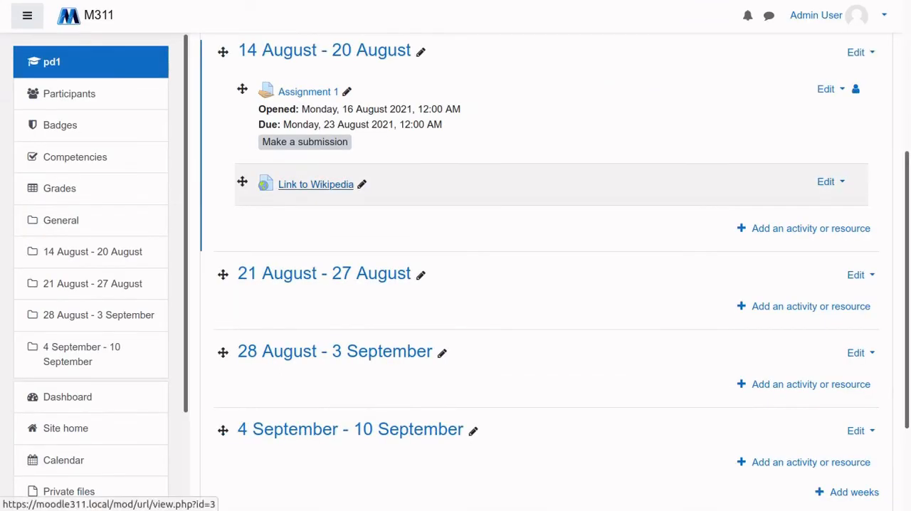
{"action": "left_click", "coordinate": [831, 182]}
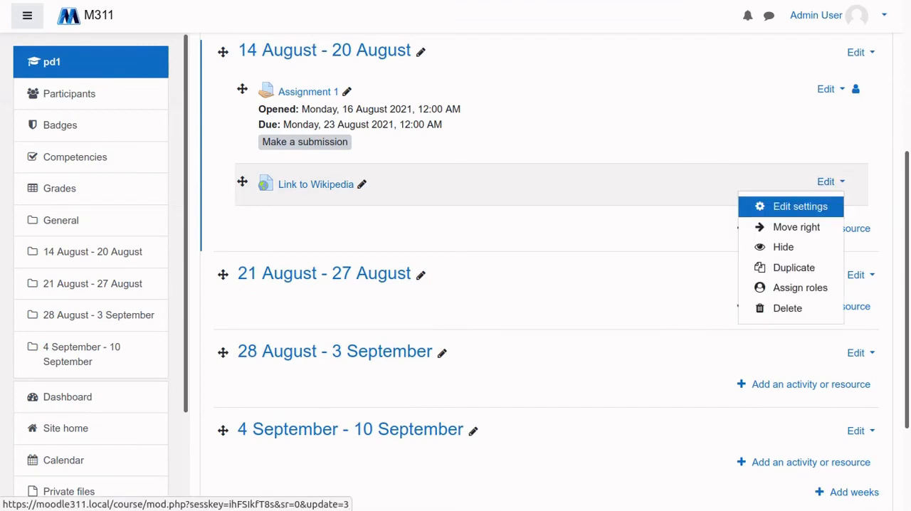
{"action": "left_click", "coordinate": [797, 207]}
{"action": "scroll", "coordinate": [556, 285], "scroll_direction": "down", "scroll_amount": 3}
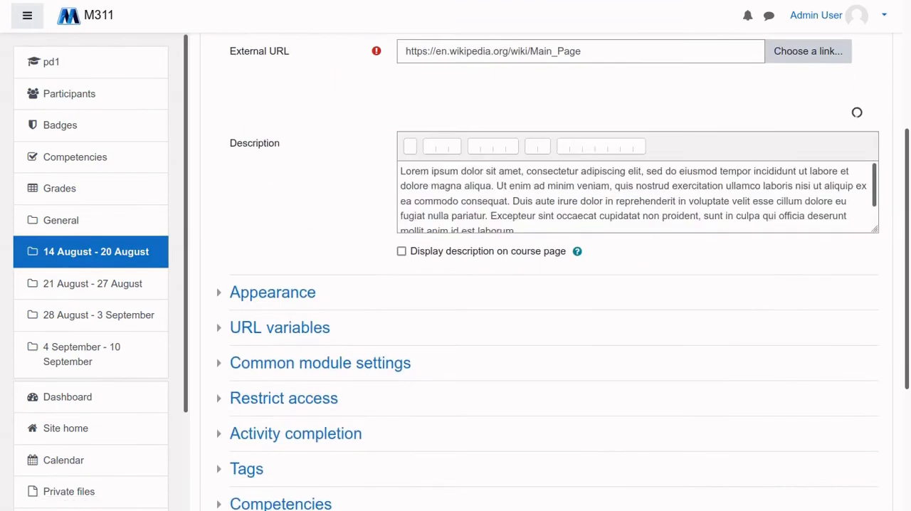
{"action": "scroll", "coordinate": [541, 284], "scroll_direction": "up", "scroll_amount": 3}
{"action": "scroll", "coordinate": [541, 285], "scroll_direction": "down", "scroll_amount": 3}
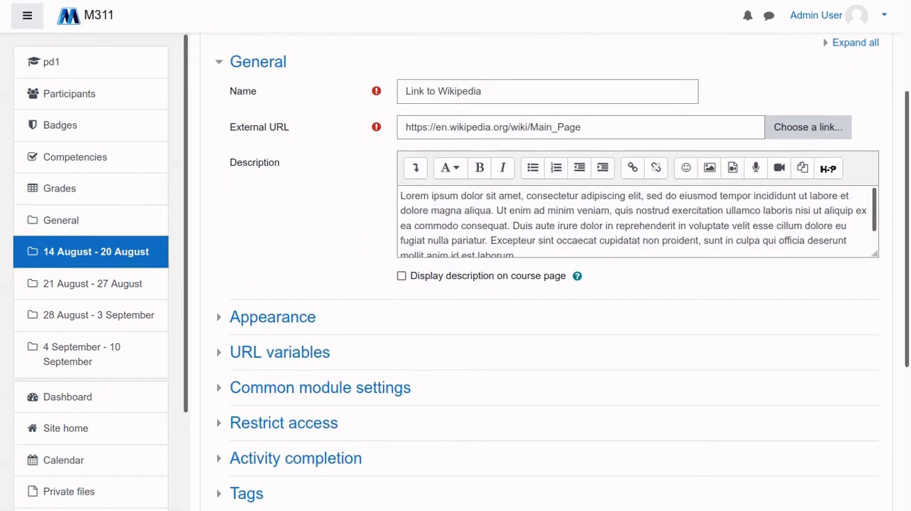
{"action": "scroll", "coordinate": [273, 164], "scroll_direction": "down", "scroll_amount": 3}
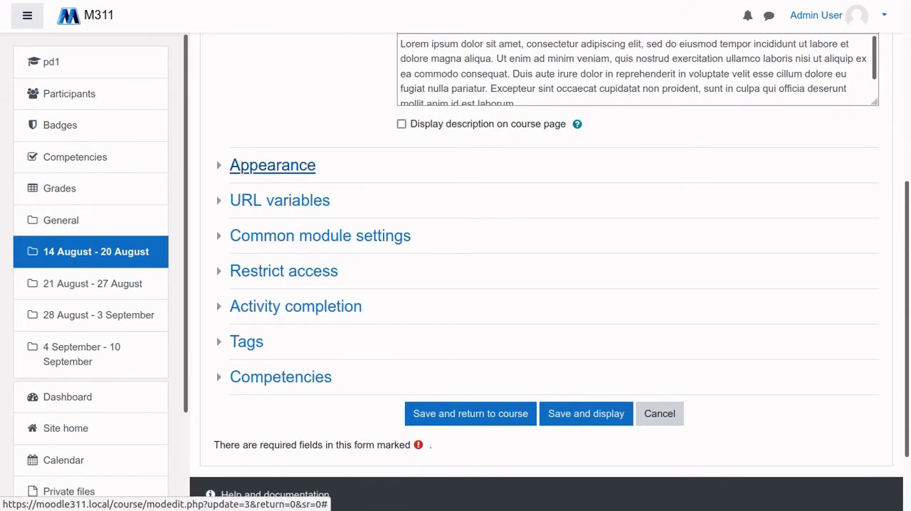
Expand the Appearance section of the URL resource and examine the available Display options
{"action": "left_click", "coordinate": [273, 165]}
{"action": "left_click", "coordinate": [272, 164]}
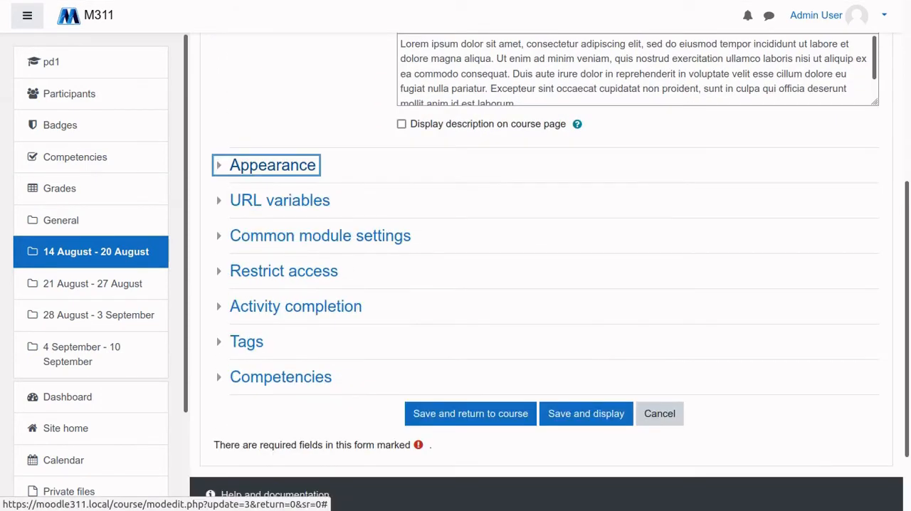
{"action": "left_click", "coordinate": [273, 165]}
{"action": "left_click", "coordinate": [273, 165]}
{"action": "left_click", "coordinate": [273, 164]}
{"action": "left_click", "coordinate": [435, 194]}
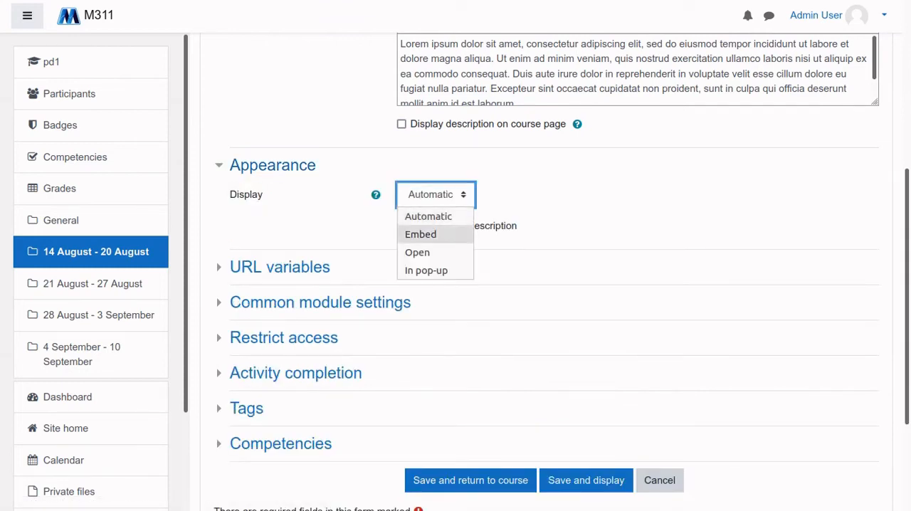
{"action": "left_click", "coordinate": [907, 235]}
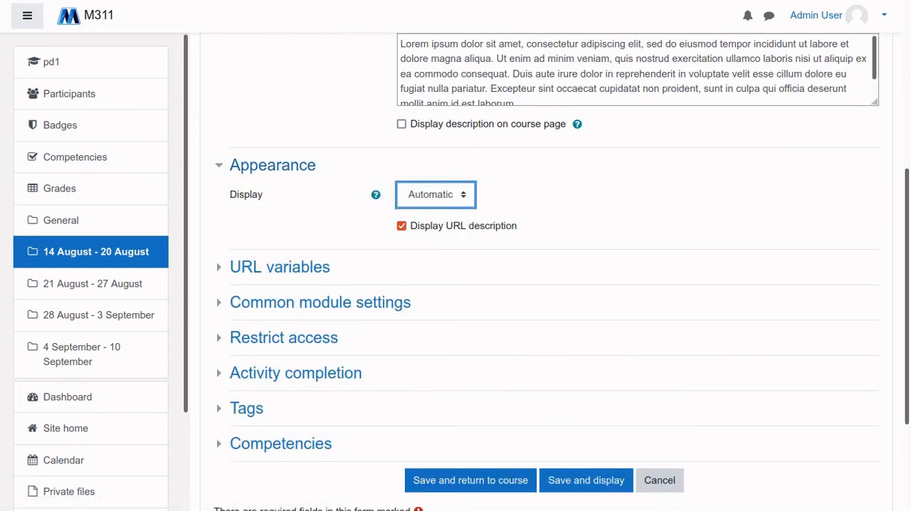
{"action": "left_click_drag", "start_coordinate": [906, 235], "coordinate": [907, 210]}
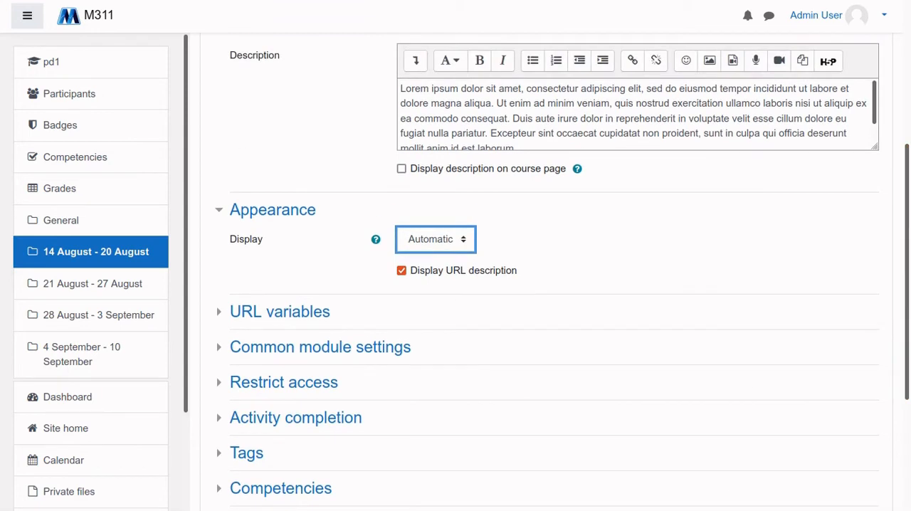
{"action": "left_click", "coordinate": [435, 239]}
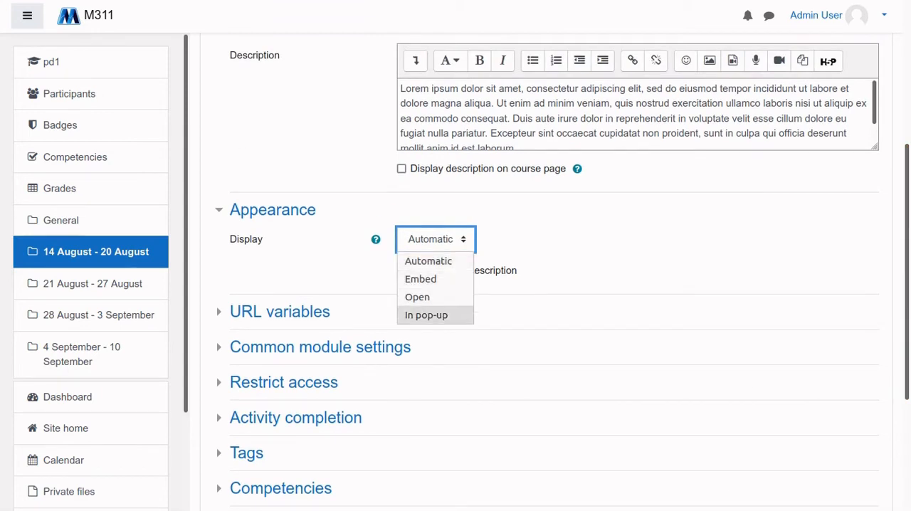
{"action": "key", "text": "Escape"}
{"action": "scroll", "coordinate": [545, 272], "scroll_direction": "down", "scroll_amount": 2}
{"action": "scroll", "coordinate": [546, 272], "scroll_direction": "up", "scroll_amount": 1}
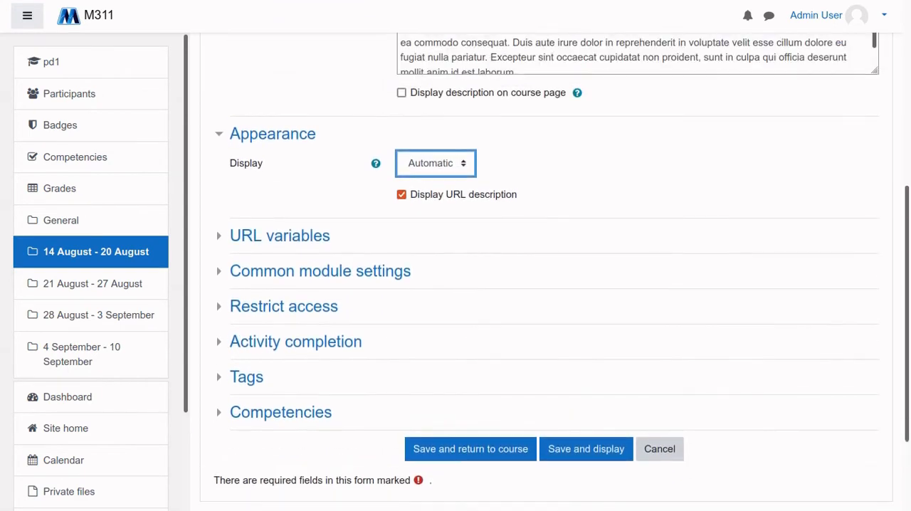
View the options under URL variables and Common module settings, collapsing these sections and Appearance again
{"action": "left_click", "coordinate": [280, 236]}
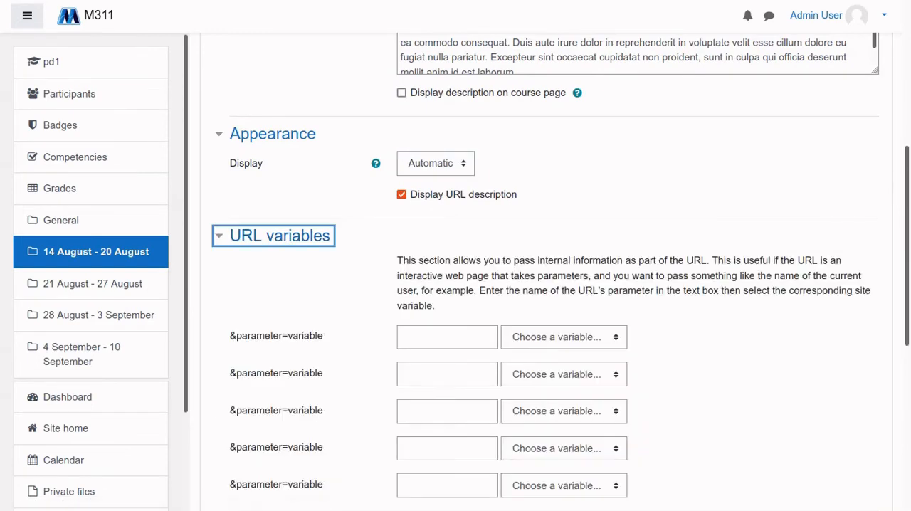
{"action": "scroll", "coordinate": [545, 272], "scroll_direction": "down", "scroll_amount": 3}
{"action": "scroll", "coordinate": [545, 272], "scroll_direction": "up", "scroll_amount": 3}
{"action": "left_click", "coordinate": [280, 236]}
{"action": "left_click", "coordinate": [273, 134]}
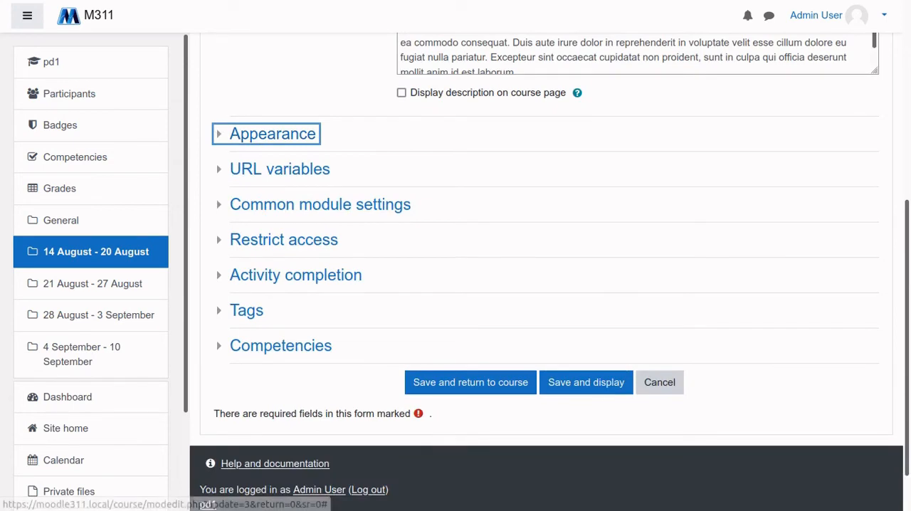
{"action": "left_click", "coordinate": [320, 204]}
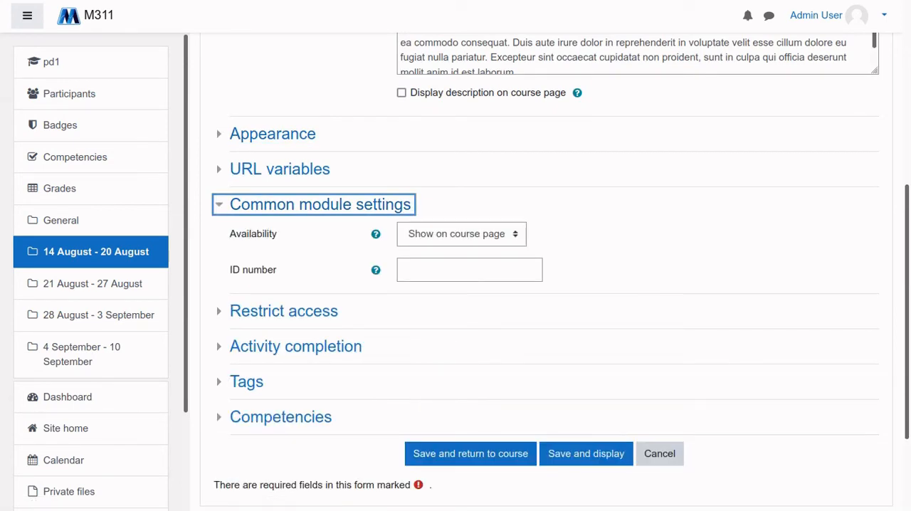
{"action": "left_click", "coordinate": [320, 204]}
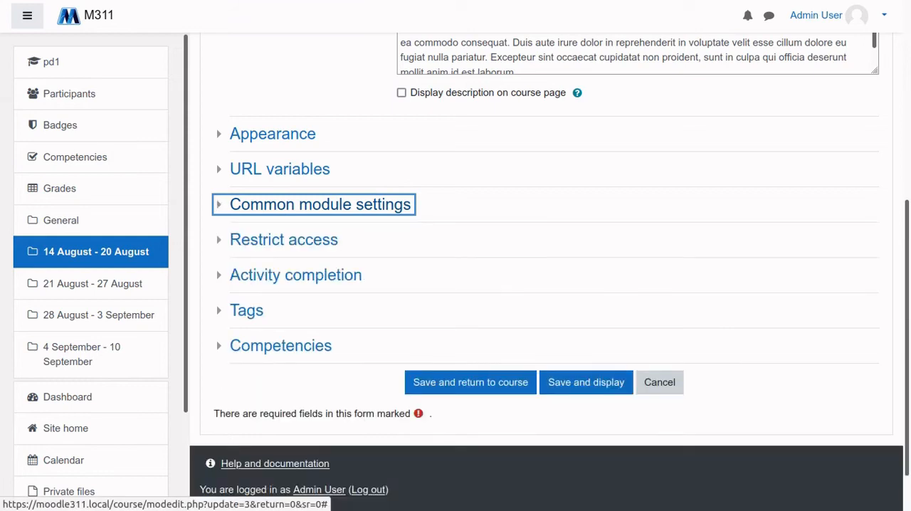
In Activity completion, switch Completion tracking to manual marking by students, to completion when conditions are met, and back to manual marking
{"action": "left_click", "coordinate": [295, 275]}
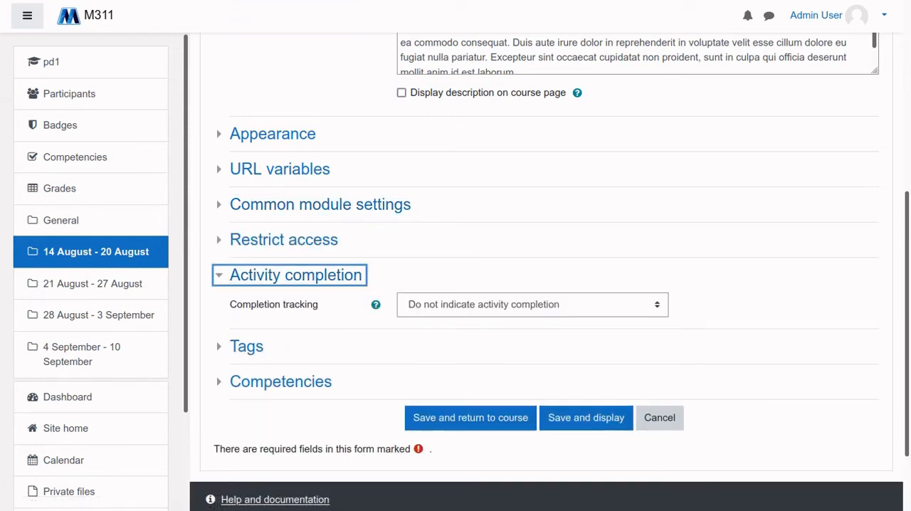
{"action": "left_click", "coordinate": [532, 304]}
{"action": "left_click", "coordinate": [526, 344]}
{"action": "left_click", "coordinate": [532, 304]}
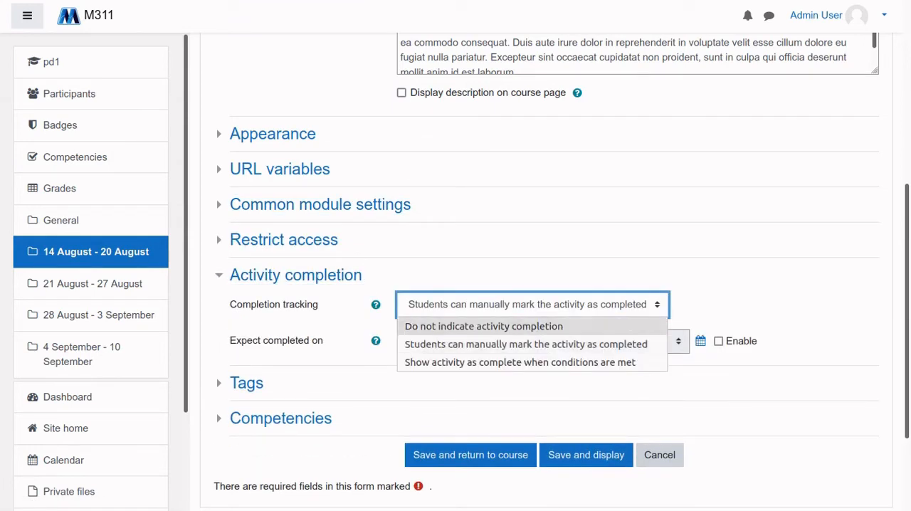
{"action": "left_click", "coordinate": [520, 362]}
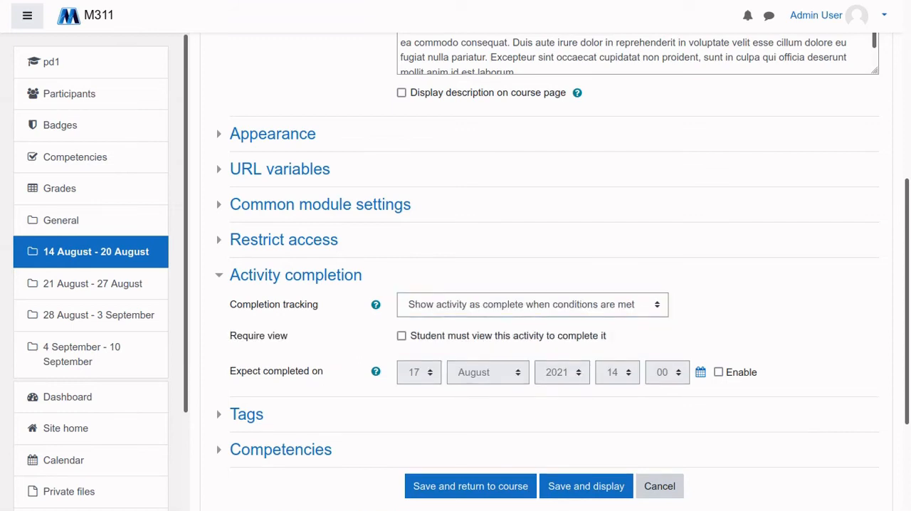
{"action": "left_click", "coordinate": [533, 304]}
{"action": "left_click", "coordinate": [526, 344]}
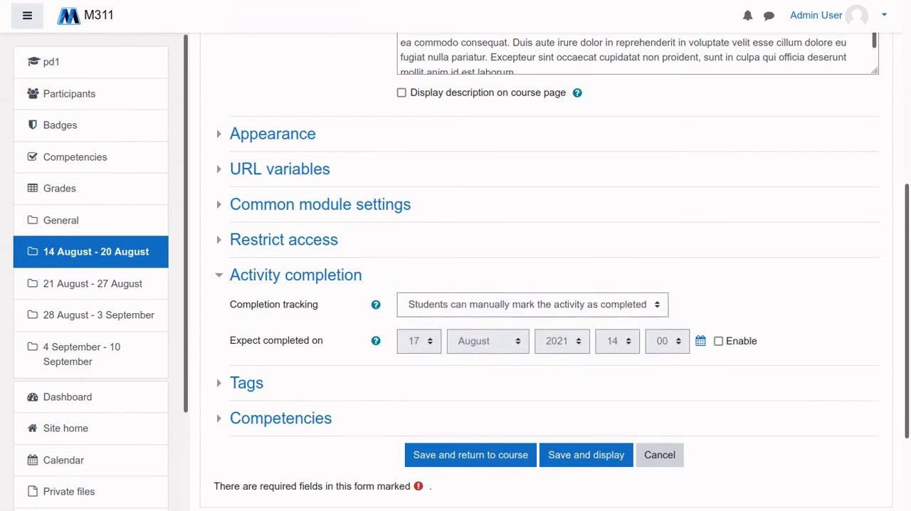
View the options in the Competencies section, collapse it, and leave the URL resource settings without saving
{"action": "scroll", "coordinate": [283, 239], "scroll_direction": "down", "scroll_amount": 1}
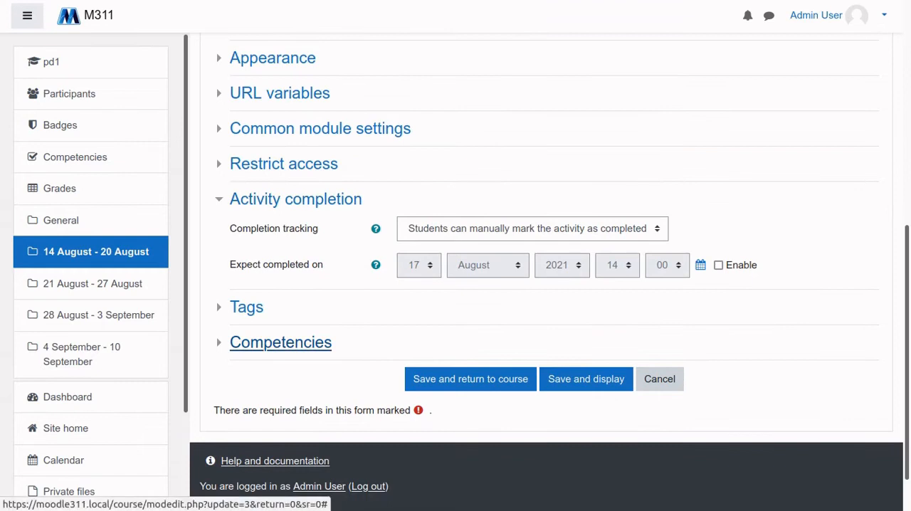
{"action": "left_click", "coordinate": [281, 343]}
{"action": "scroll", "coordinate": [281, 343], "scroll_direction": "down", "scroll_amount": 2}
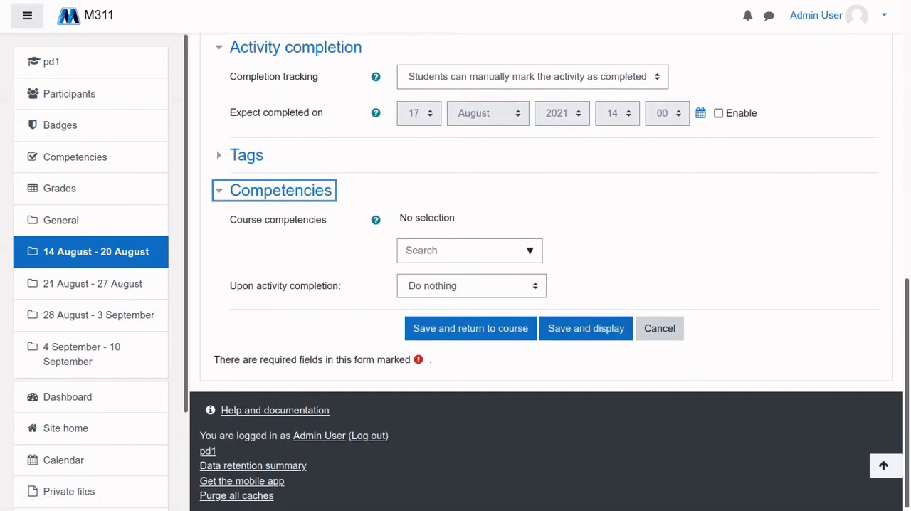
{"action": "left_click", "coordinate": [281, 190]}
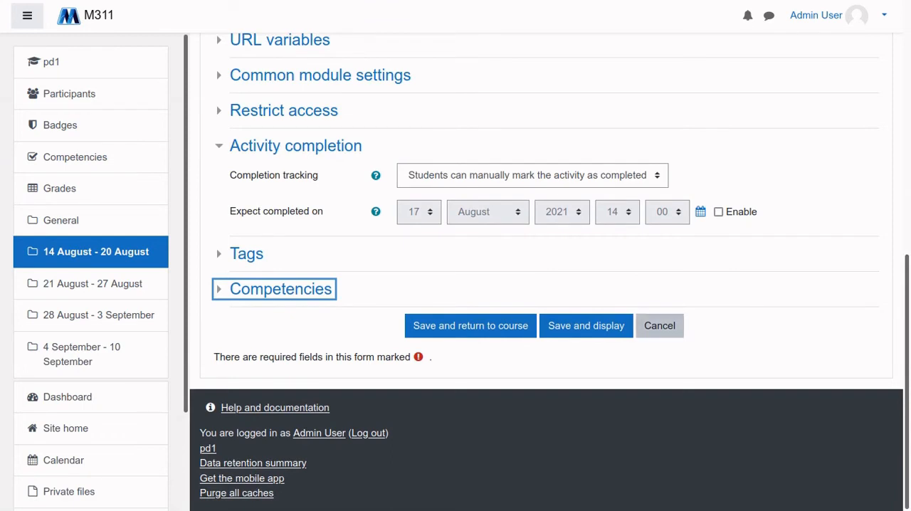
{"action": "left_click", "coordinate": [659, 325]}
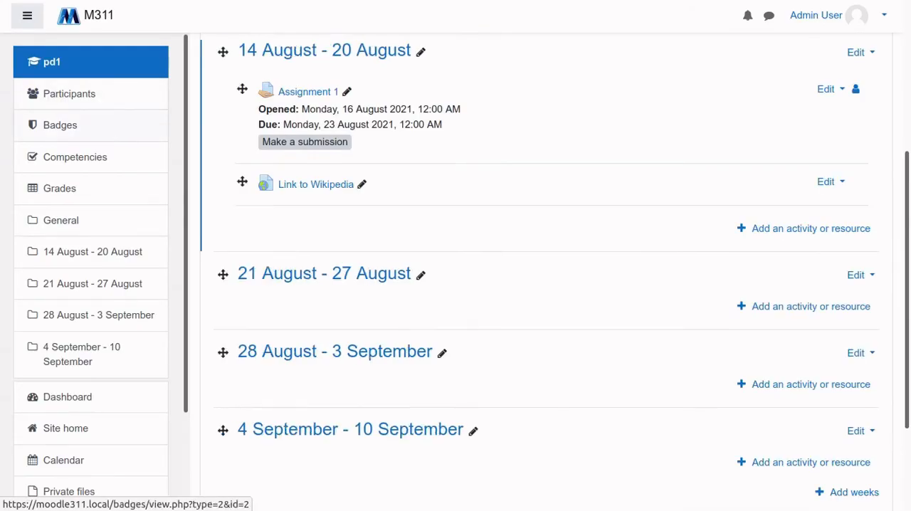
Look at the course's Badges page, return to the course, and open its course completion settings
{"action": "left_click", "coordinate": [61, 126]}
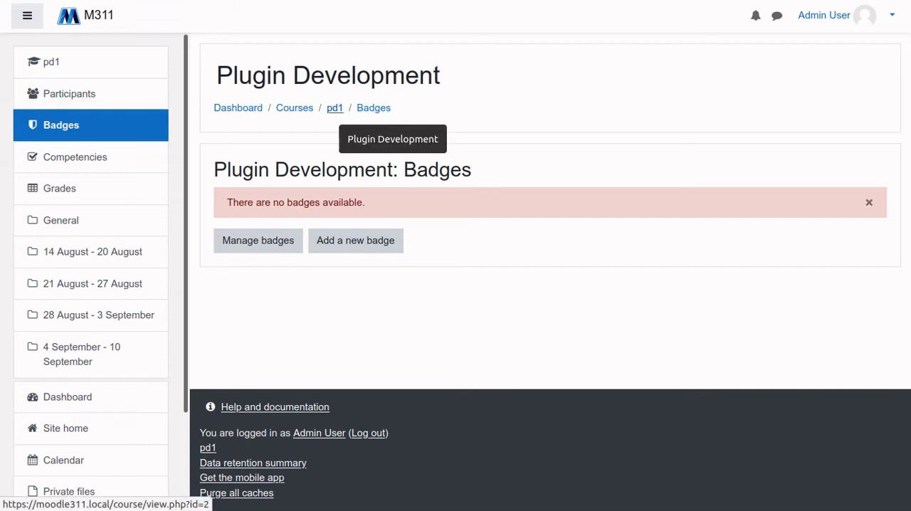
{"action": "left_click", "coordinate": [334, 107]}
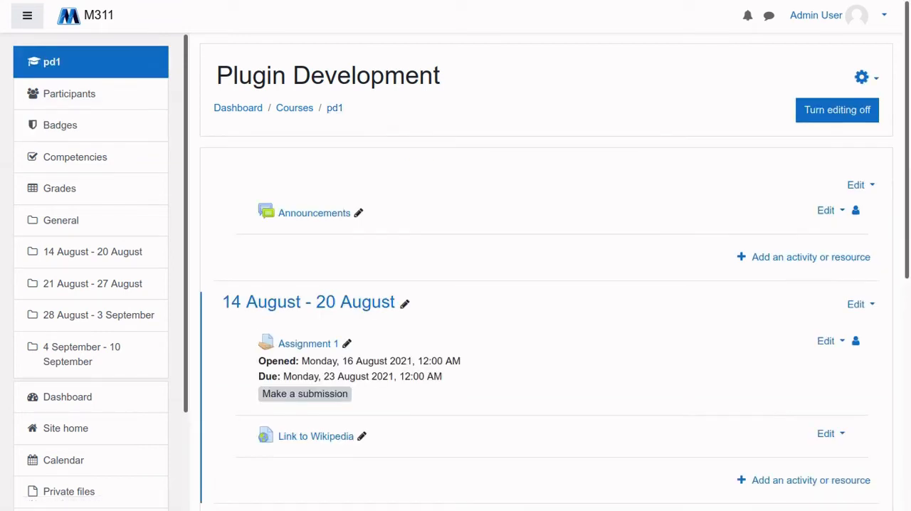
{"action": "left_click", "coordinate": [865, 77]}
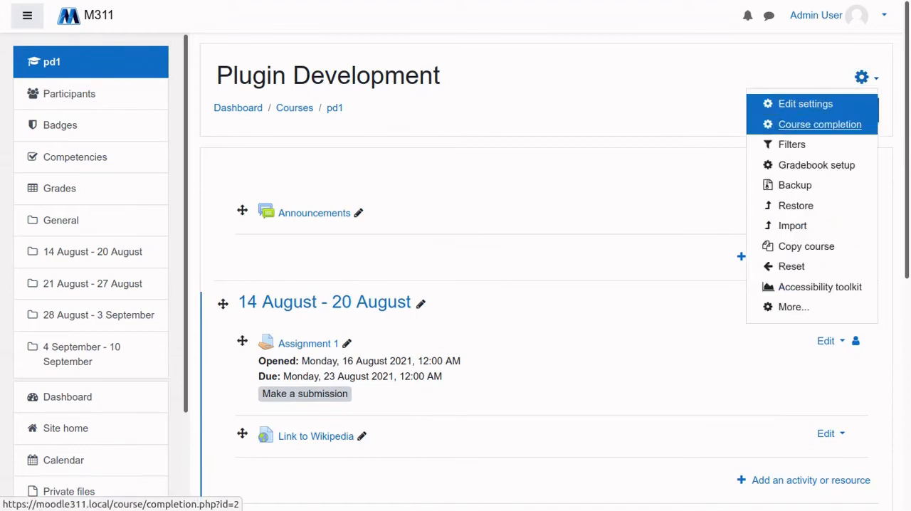
{"action": "left_click", "coordinate": [820, 125]}
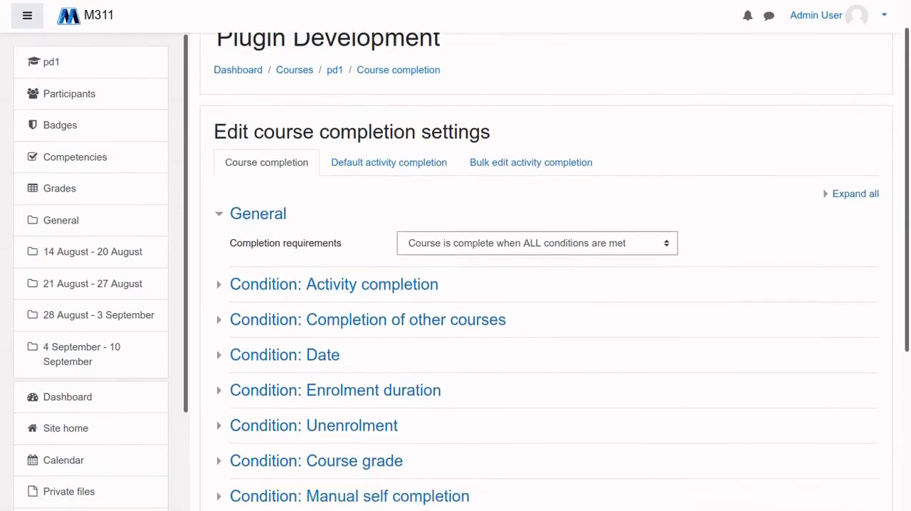
Review the list of course completion conditions and the available Completion requirements options
{"action": "scroll", "coordinate": [547, 285], "scroll_direction": "down", "scroll_amount": 2}
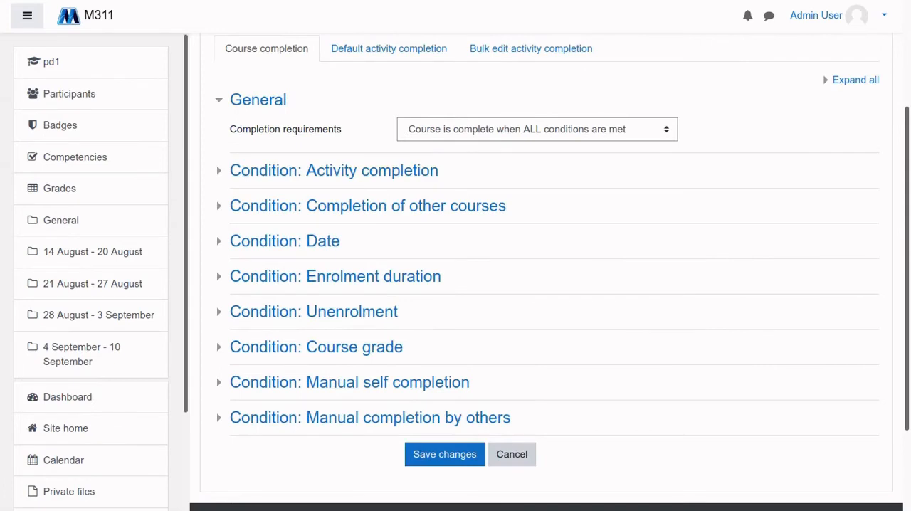
{"action": "scroll", "coordinate": [547, 285], "scroll_direction": "up", "scroll_amount": 2}
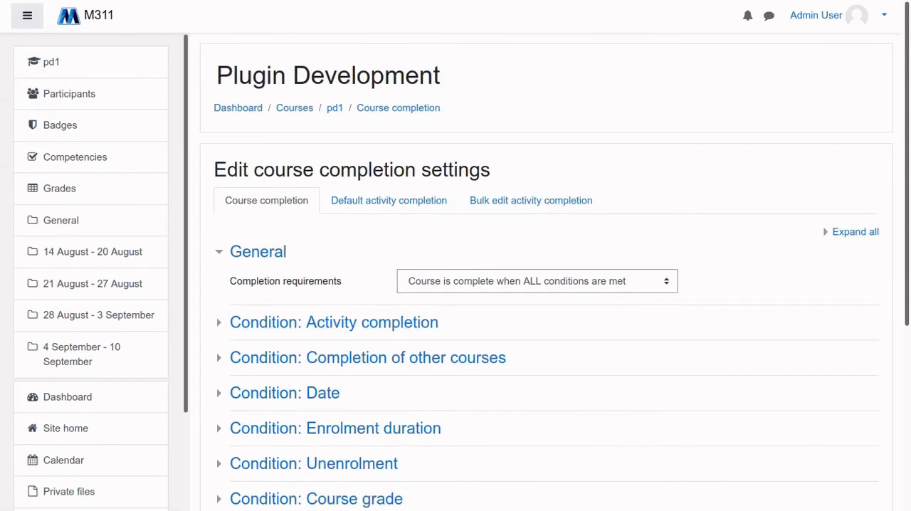
{"action": "left_click", "coordinate": [537, 282]}
{"action": "key", "text": "Escape"}
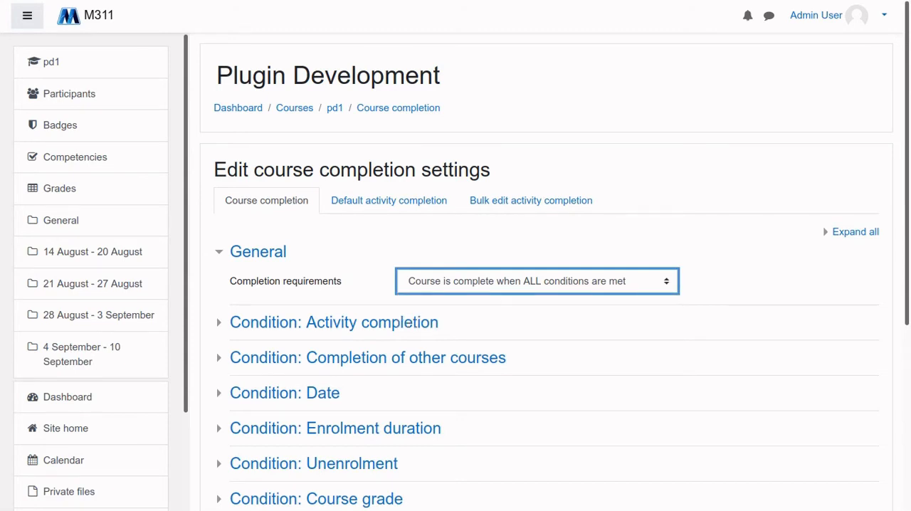
{"action": "scroll", "coordinate": [547, 284], "scroll_direction": "down", "scroll_amount": 2}
{"action": "left_click", "coordinate": [538, 130]}
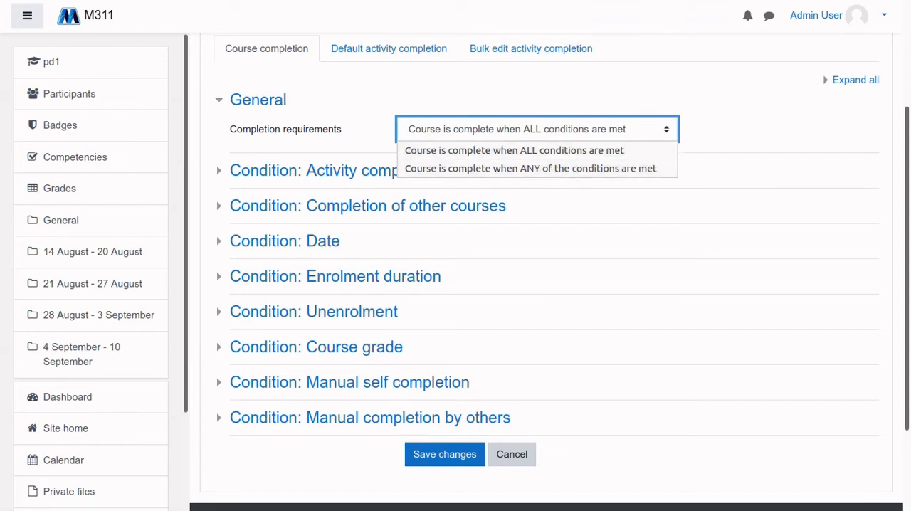
{"action": "key", "text": "Escape"}
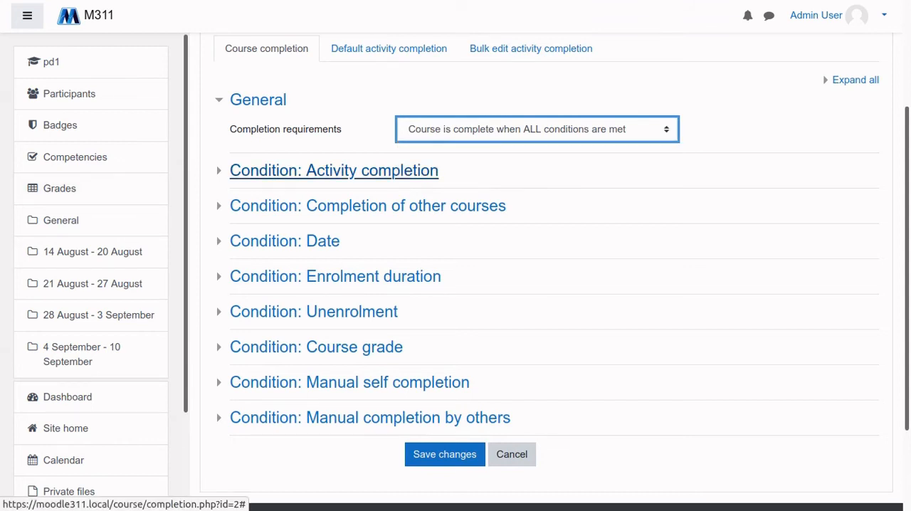
Expand the Activity completion condition and select Assignment 1 as a required activity for course completion
{"action": "left_click", "coordinate": [334, 170]}
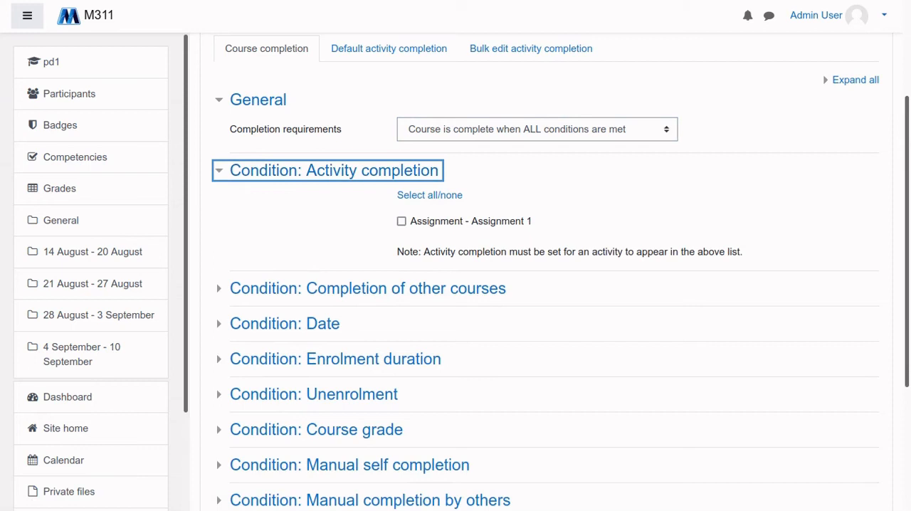
{"action": "left_click", "coordinate": [402, 222]}
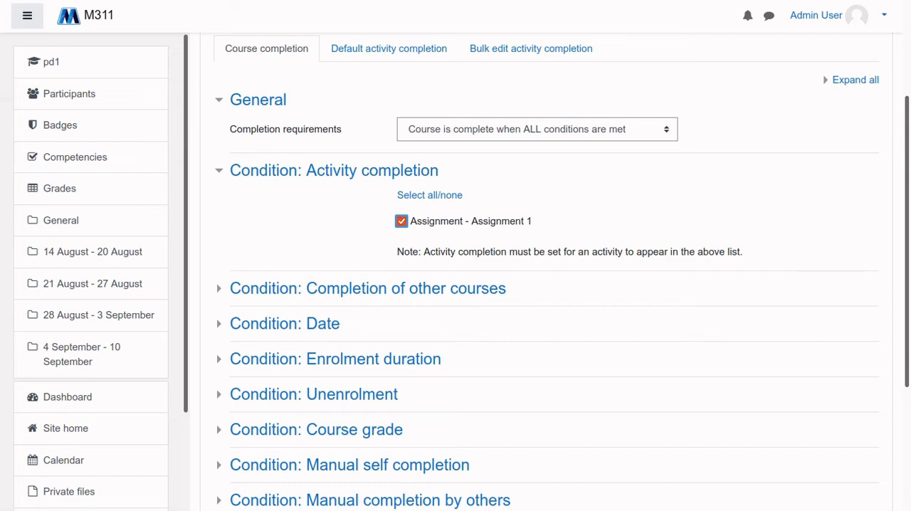
View the options of the Date and Course grade completion conditions, collapsing each section after viewing it
{"action": "scroll", "coordinate": [541, 285], "scroll_direction": "down", "scroll_amount": 2}
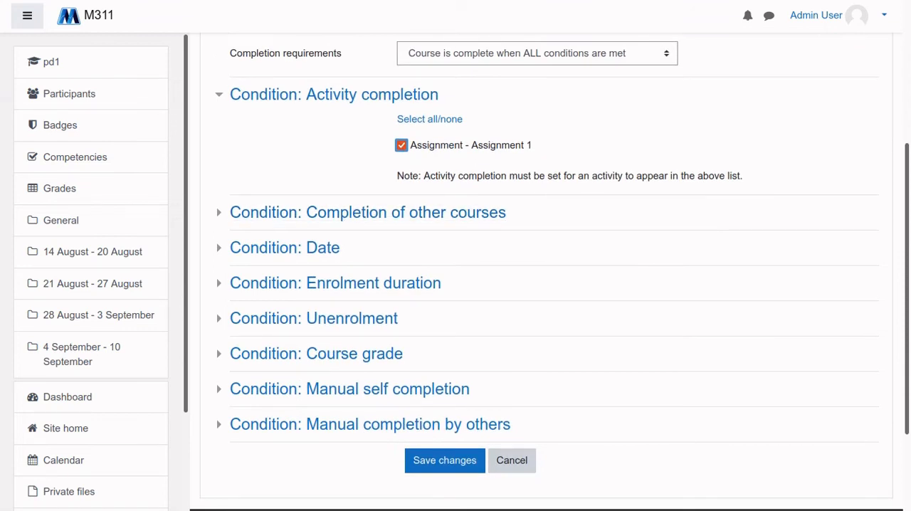
{"action": "left_click", "coordinate": [285, 247]}
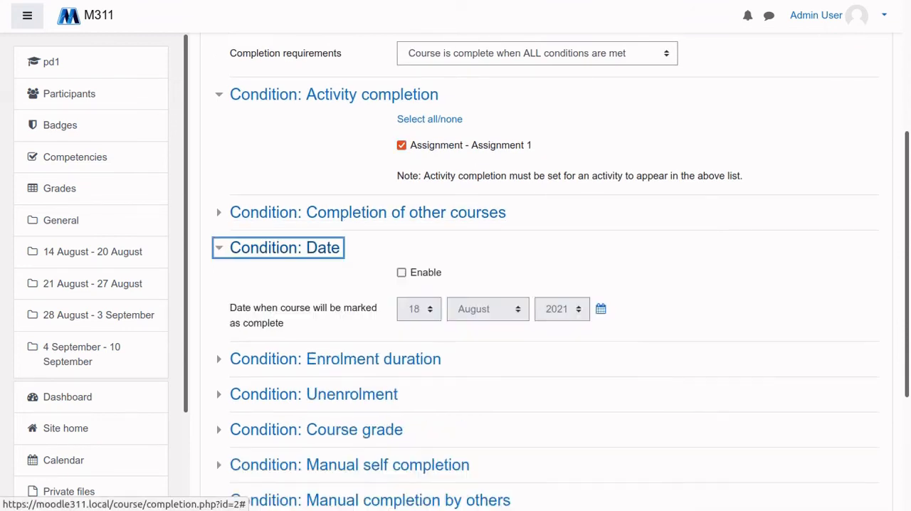
{"action": "left_click", "coordinate": [285, 247]}
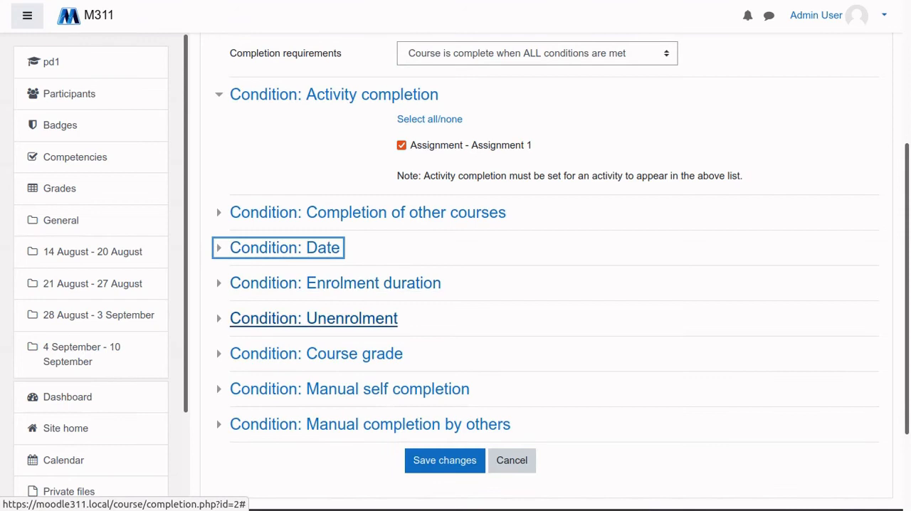
{"action": "left_click", "coordinate": [316, 353]}
{"action": "scroll", "coordinate": [316, 353], "scroll_direction": "down", "scroll_amount": 4}
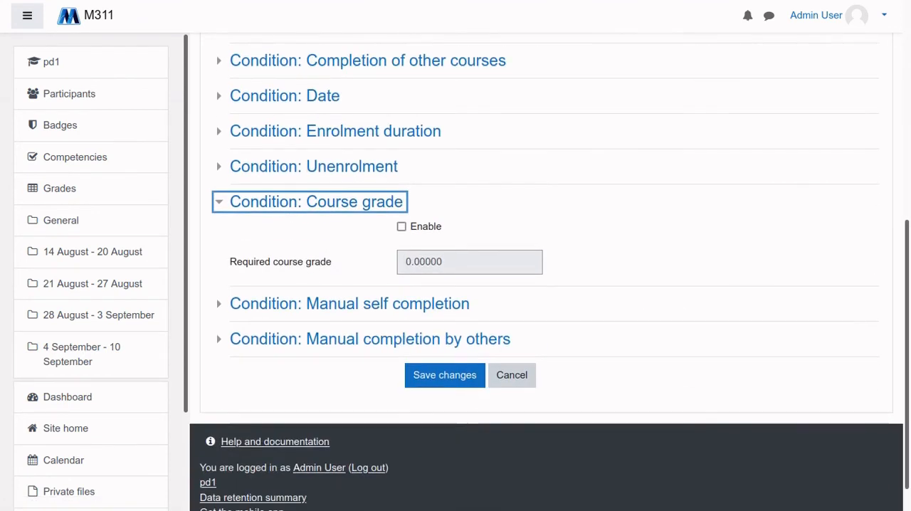
{"action": "left_click", "coordinate": [316, 202]}
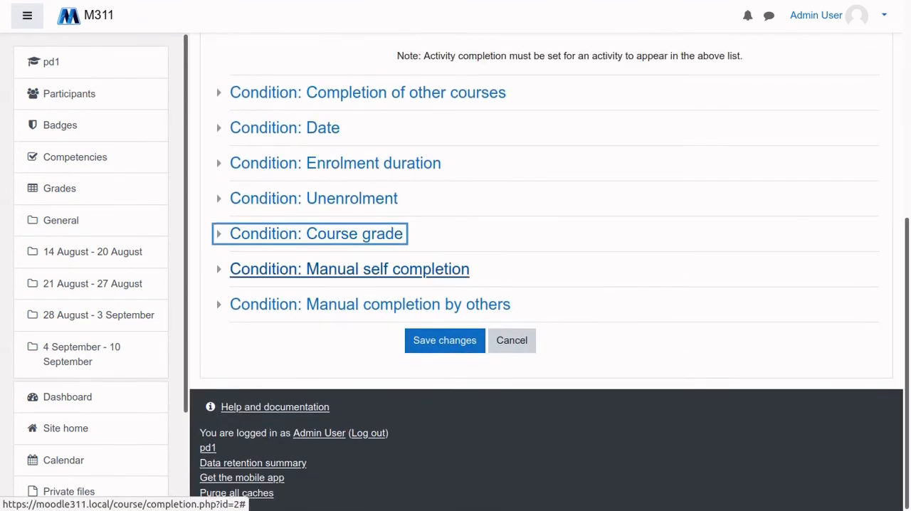
View the options of the Manual completion by others and Manual self completion conditions, and collapse both sections
{"action": "left_click", "coordinate": [370, 304]}
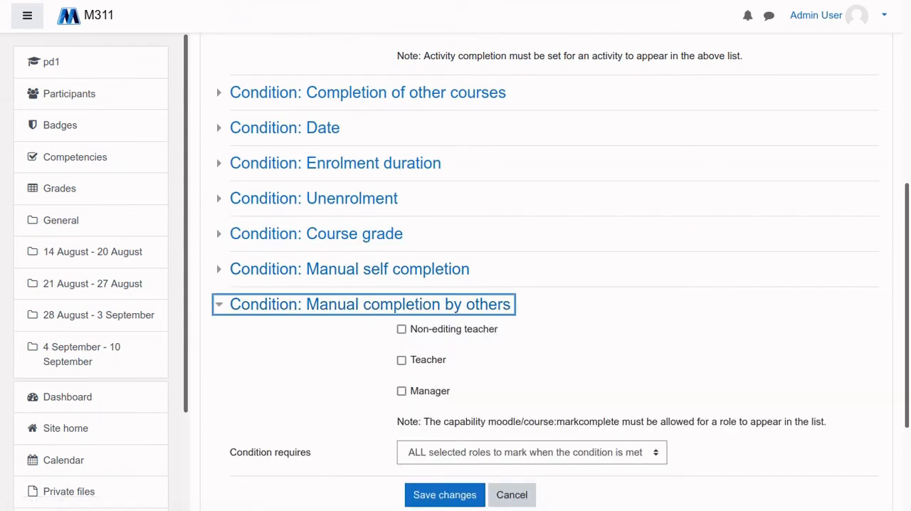
{"action": "scroll", "coordinate": [370, 304], "scroll_direction": "down", "scroll_amount": 2}
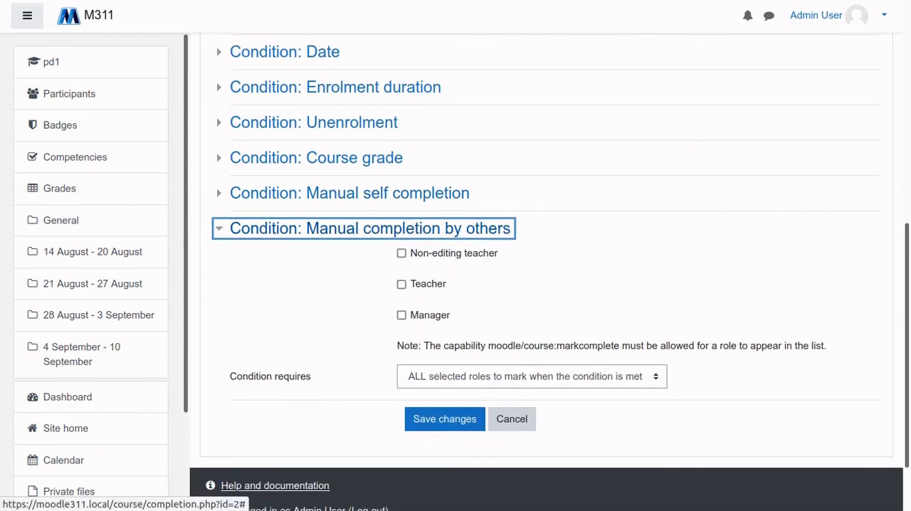
{"action": "left_click", "coordinate": [370, 229]}
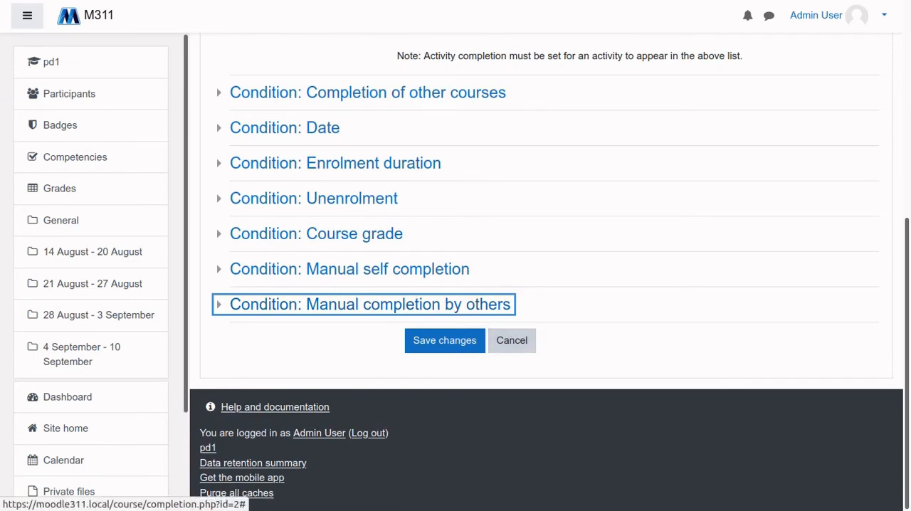
{"action": "left_click", "coordinate": [370, 304]}
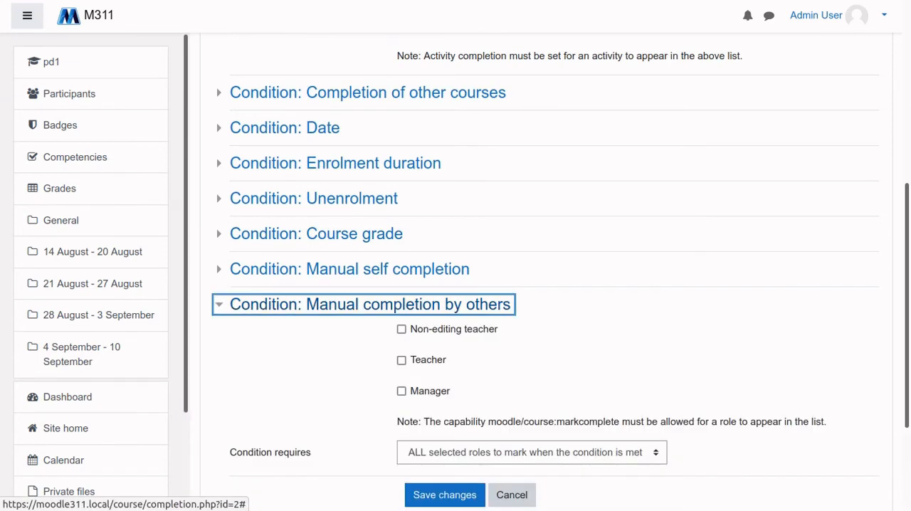
{"action": "left_click", "coordinate": [370, 304]}
{"action": "left_click", "coordinate": [348, 269]}
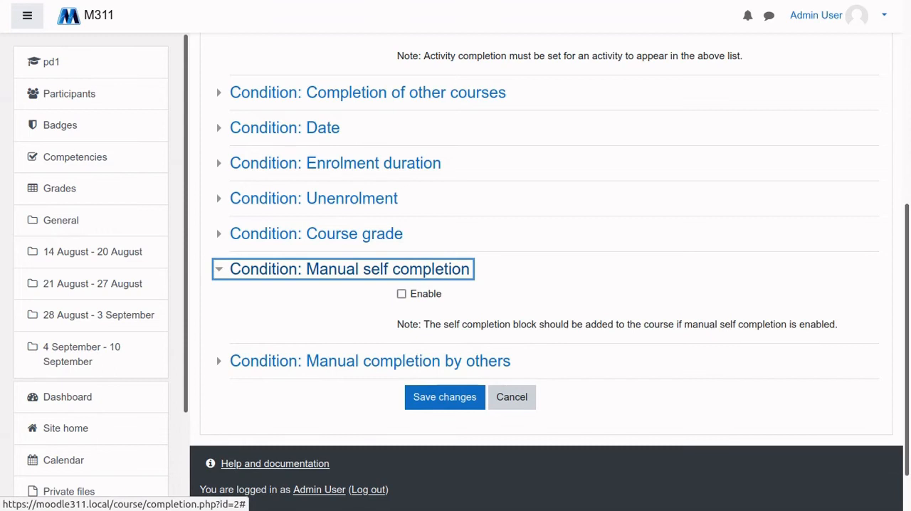
{"action": "left_click", "coordinate": [348, 269]}
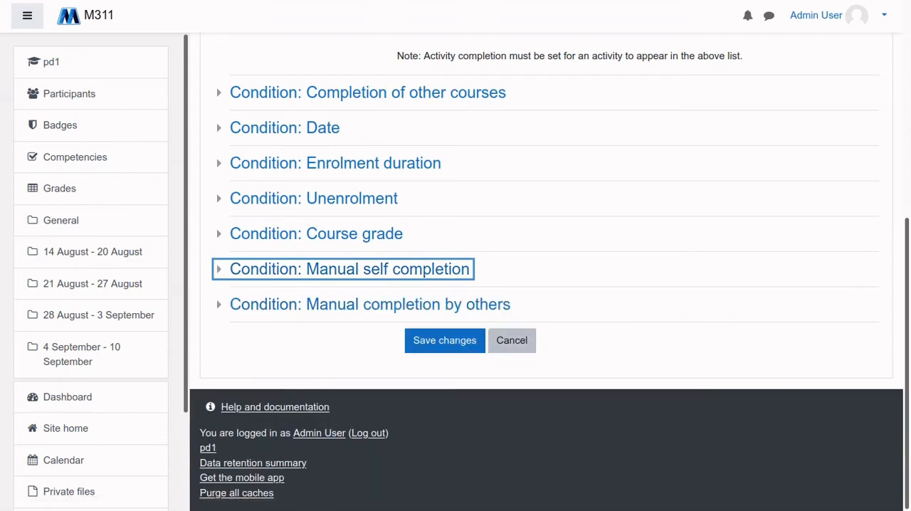
Leave the course completion settings without saving and return to the pd1 course page
{"action": "scroll", "coordinate": [546, 270], "scroll_direction": "up", "scroll_amount": 5}
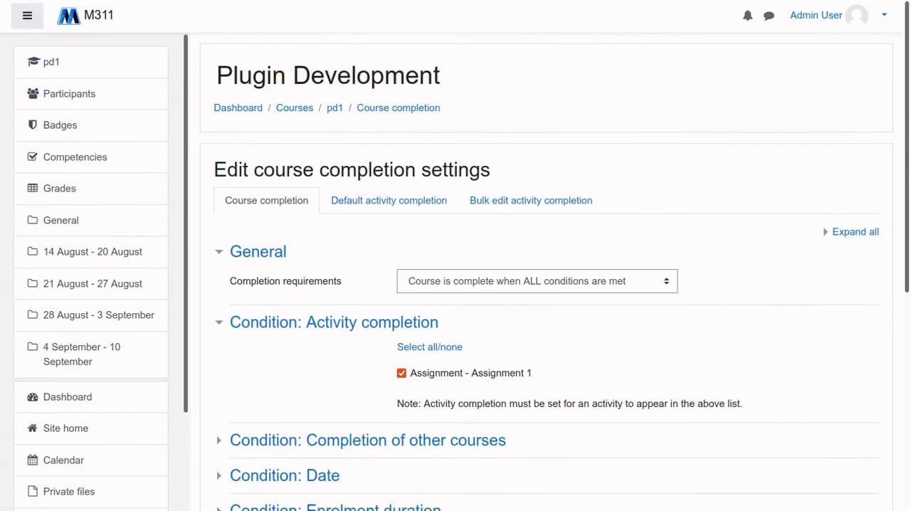
{"action": "scroll", "coordinate": [546, 270], "scroll_direction": "down", "scroll_amount": 5}
{"action": "scroll", "coordinate": [545, 271], "scroll_direction": "up", "scroll_amount": 5}
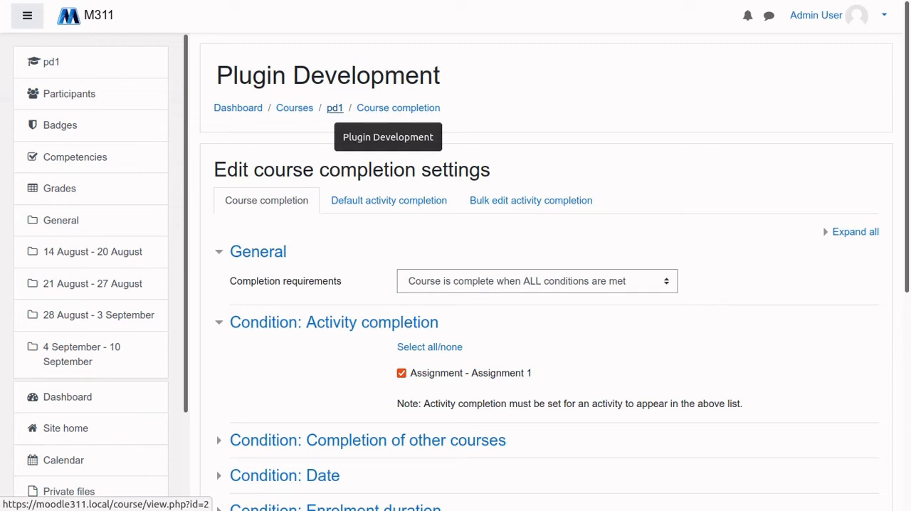
{"action": "left_click", "coordinate": [335, 107]}
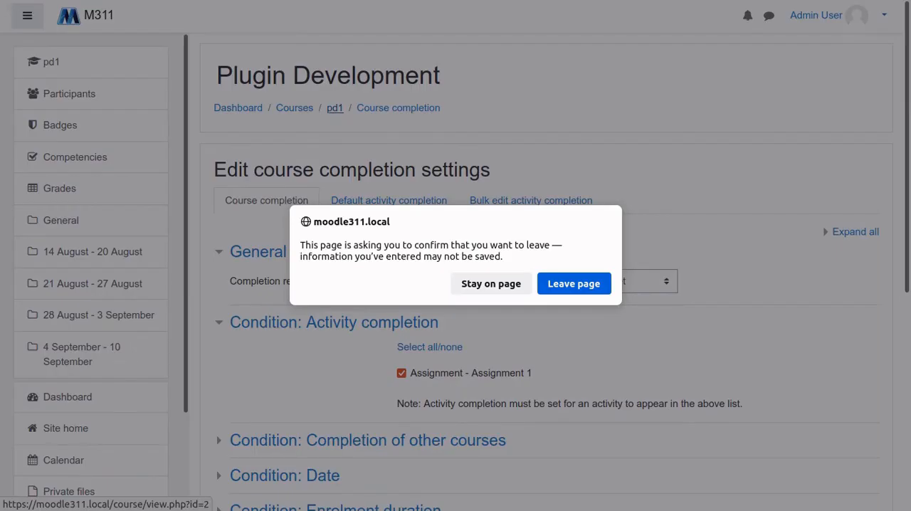
{"action": "left_click", "coordinate": [574, 283]}
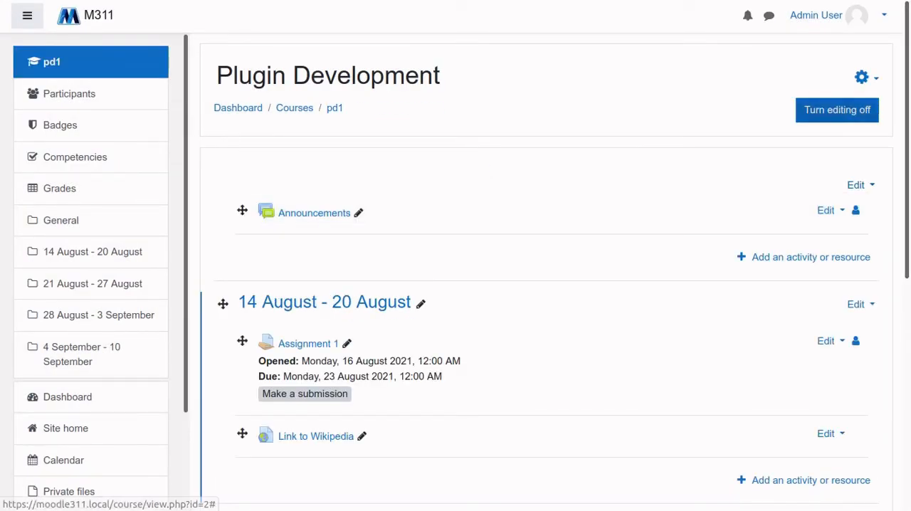
Open the full course administration page and review its Reports, Badges and Question bank links
{"action": "left_click", "coordinate": [863, 77]}
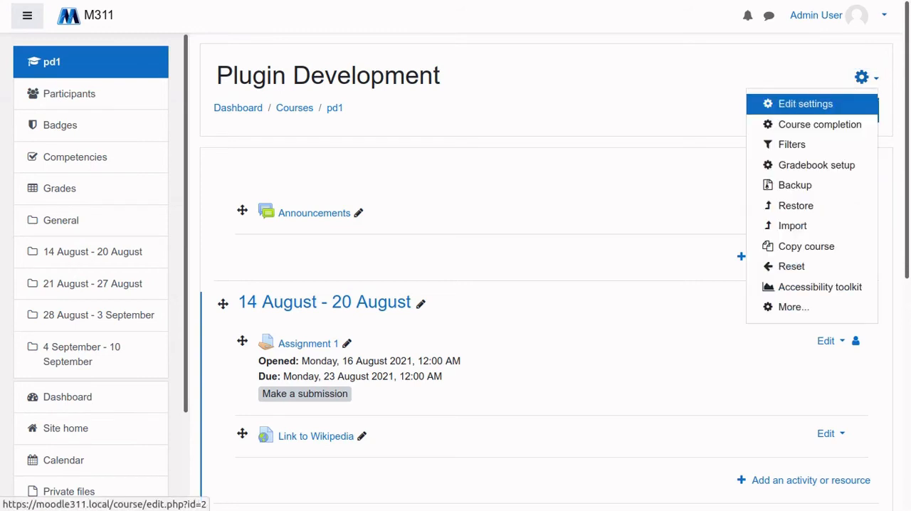
{"action": "left_click", "coordinate": [794, 307]}
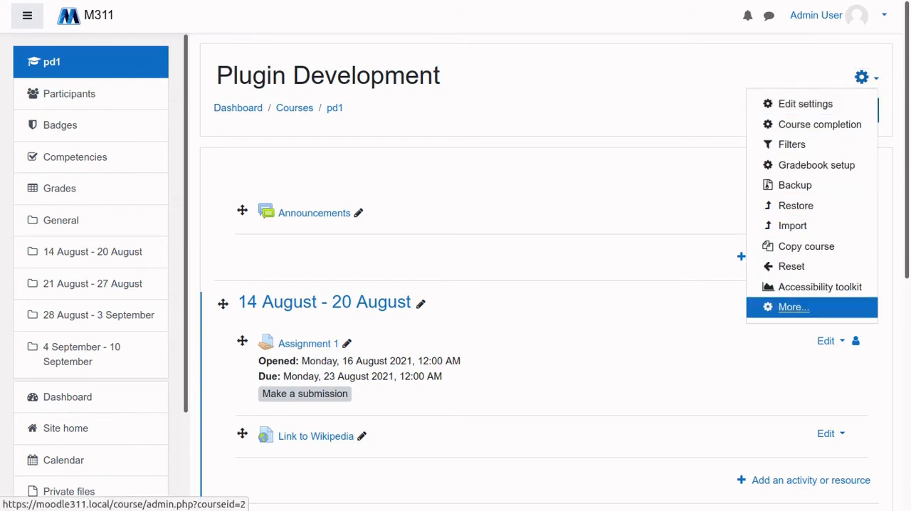
{"action": "scroll", "coordinate": [455, 249], "scroll_direction": "down", "scroll_amount": 1}
{"action": "scroll", "coordinate": [541, 285], "scroll_direction": "down", "scroll_amount": 3}
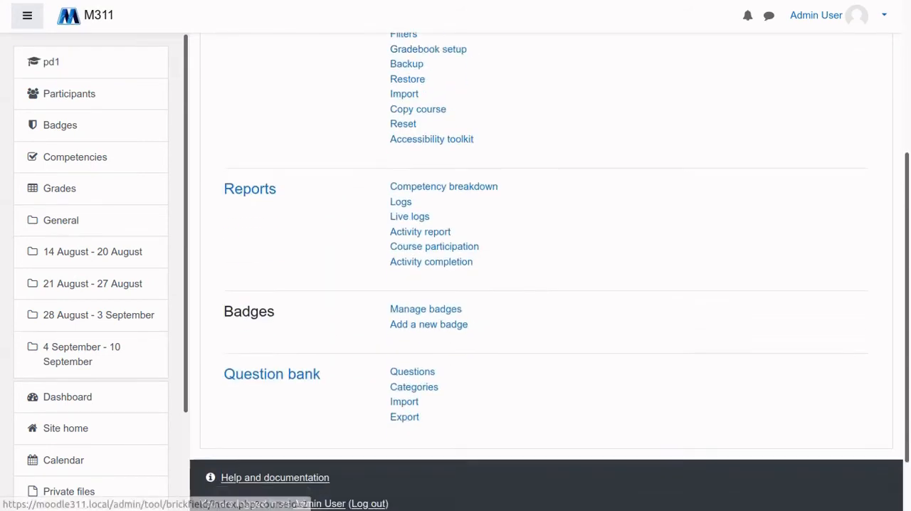
{"action": "scroll", "coordinate": [541, 285], "scroll_direction": "up", "scroll_amount": 2}
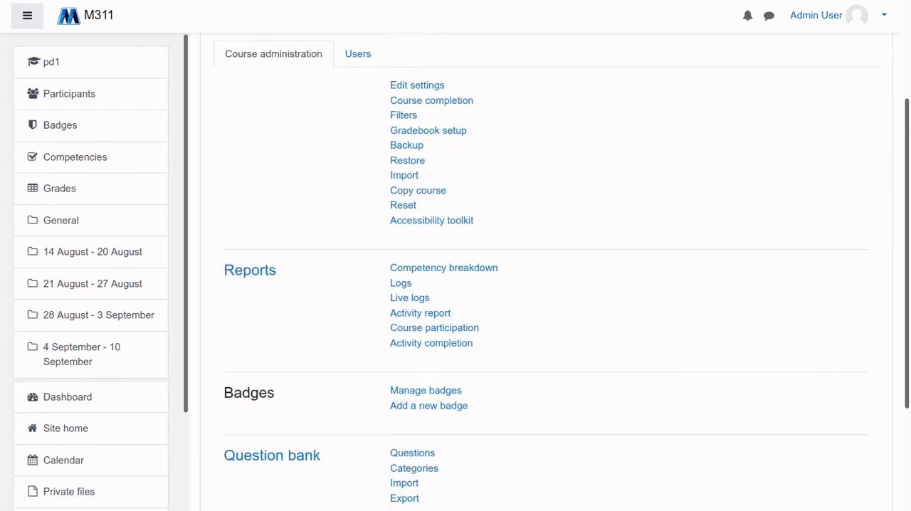
{"action": "scroll", "coordinate": [434, 252], "scroll_direction": "down", "scroll_amount": 1}
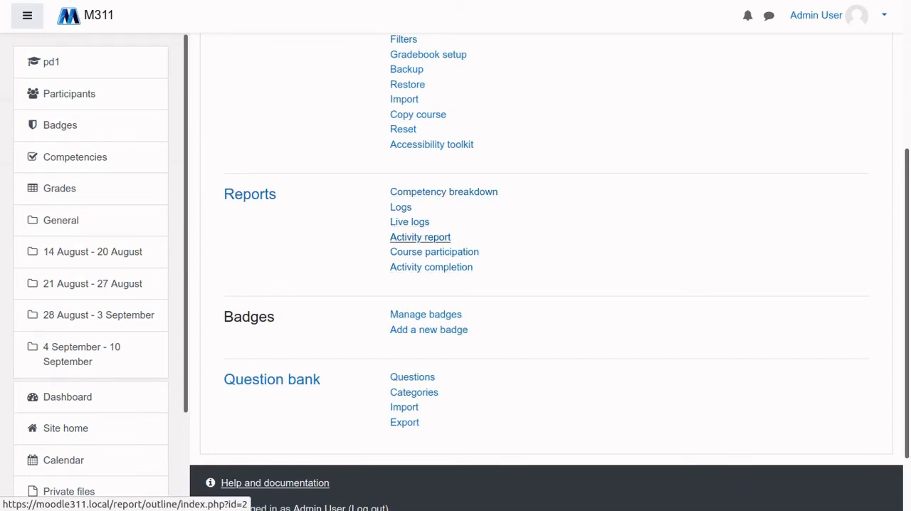
View the course's Activity report, and switch to the Course participation report
{"action": "left_click", "coordinate": [420, 237]}
{"action": "scroll", "coordinate": [420, 237], "scroll_direction": "down", "scroll_amount": 3}
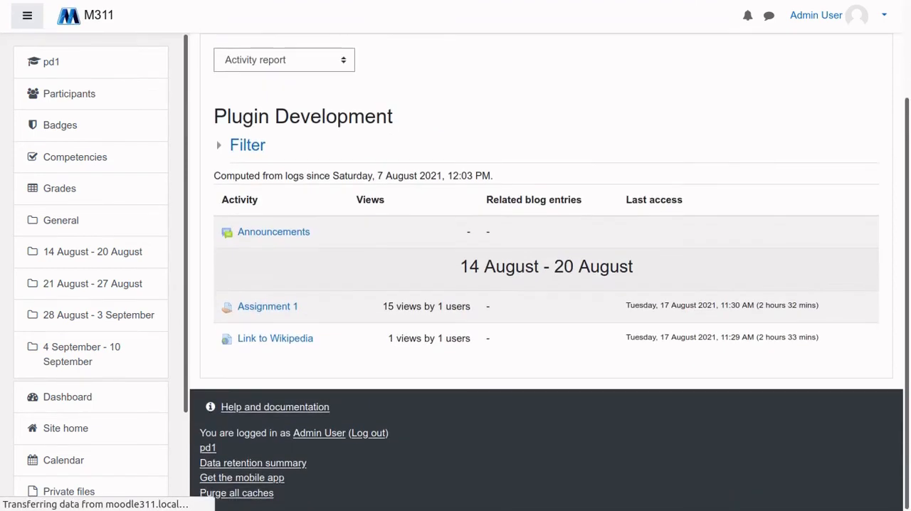
{"action": "scroll", "coordinate": [549, 271], "scroll_direction": "up", "scroll_amount": 2}
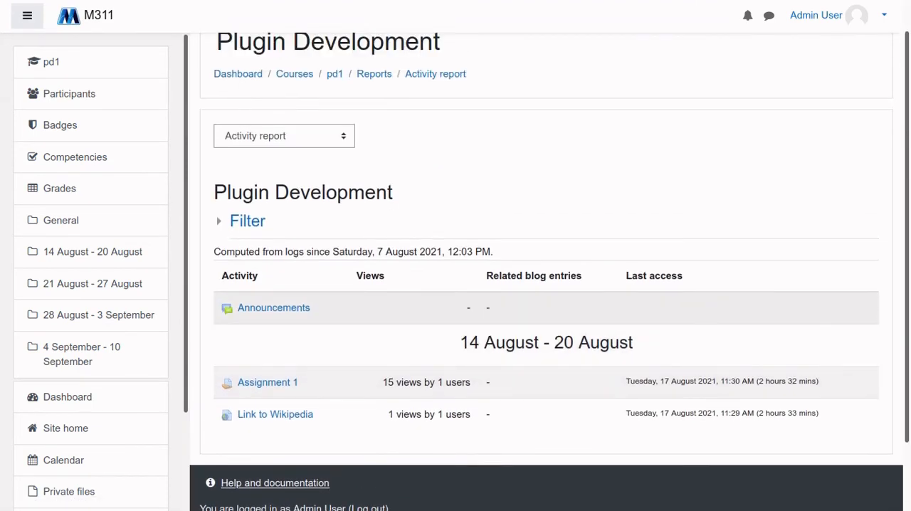
{"action": "left_click", "coordinate": [284, 136]}
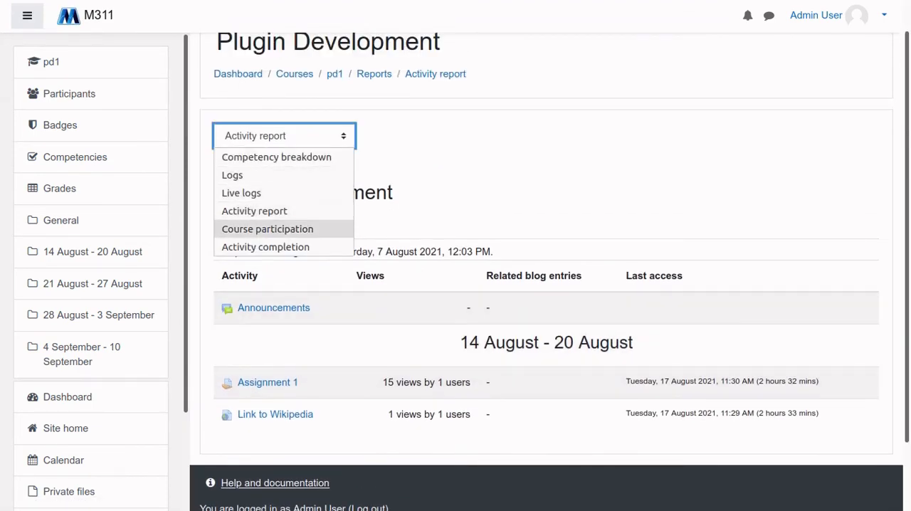
{"action": "key", "text": "Return"}
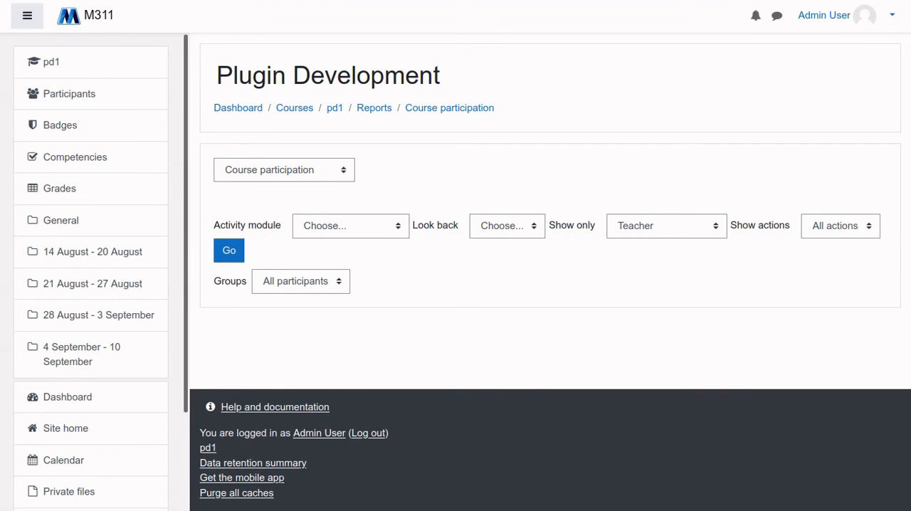
Turn editing off in the pd1 course and open the list of site-wide reports in Site administration
{"action": "left_click", "coordinate": [335, 108]}
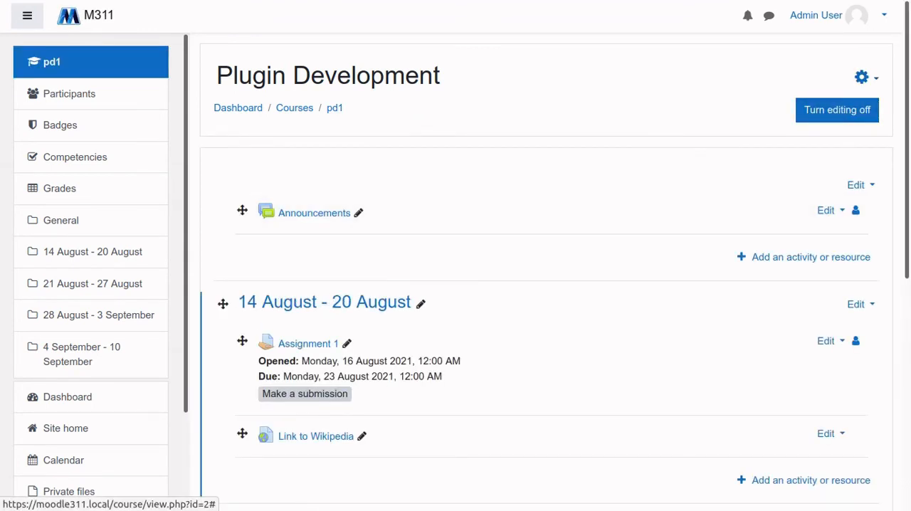
{"action": "left_click", "coordinate": [837, 109]}
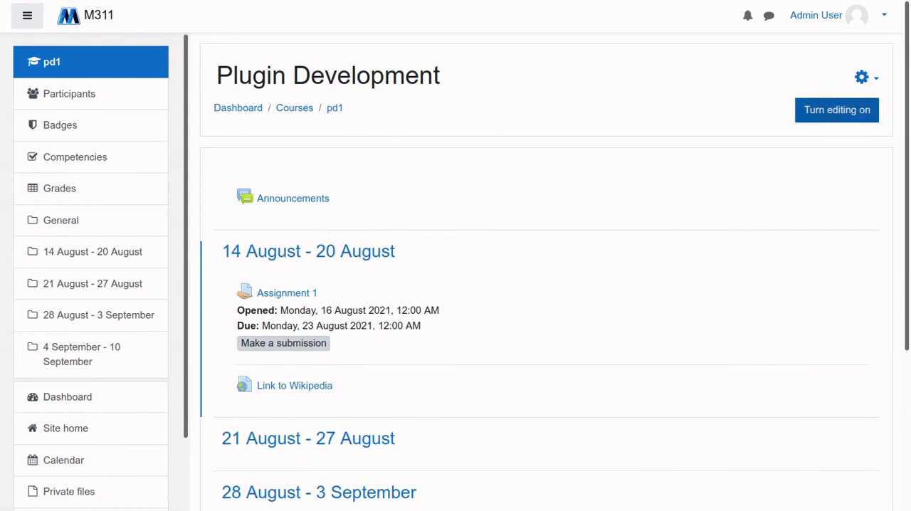
{"action": "scroll", "coordinate": [91, 320], "scroll_direction": "down", "scroll_amount": 1}
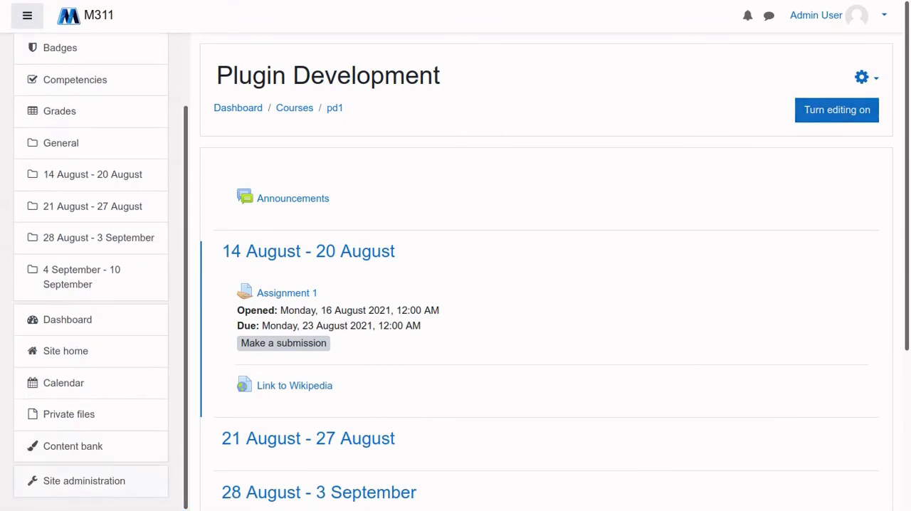
{"action": "left_click", "coordinate": [84, 481]}
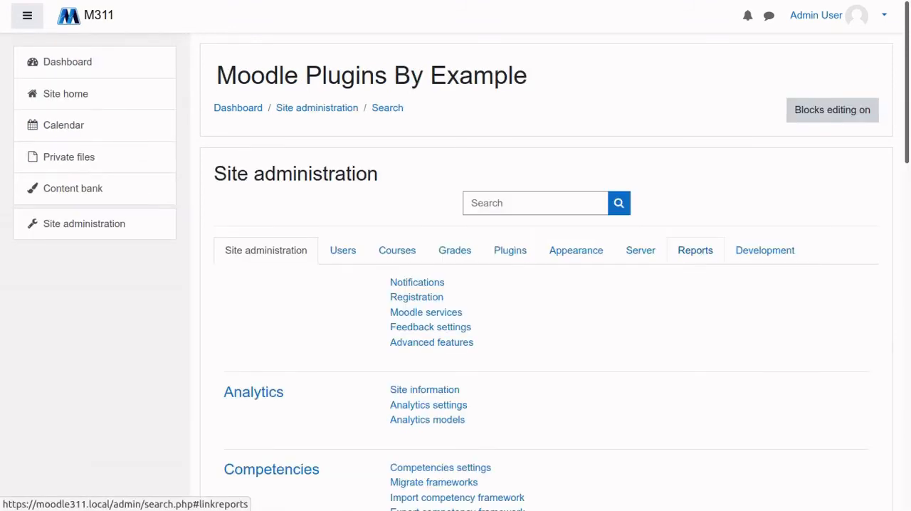
{"action": "left_click", "coordinate": [696, 251]}
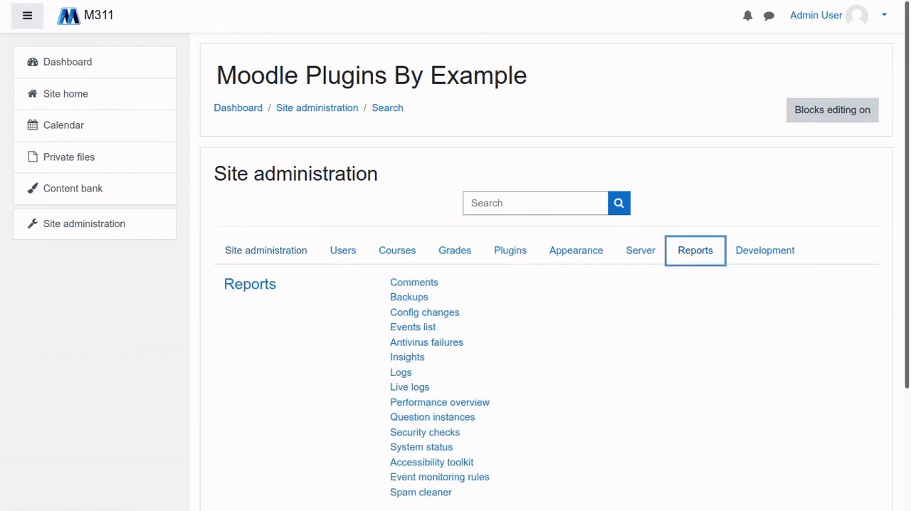
{"action": "scroll", "coordinate": [695, 251], "scroll_direction": "down", "scroll_amount": 1}
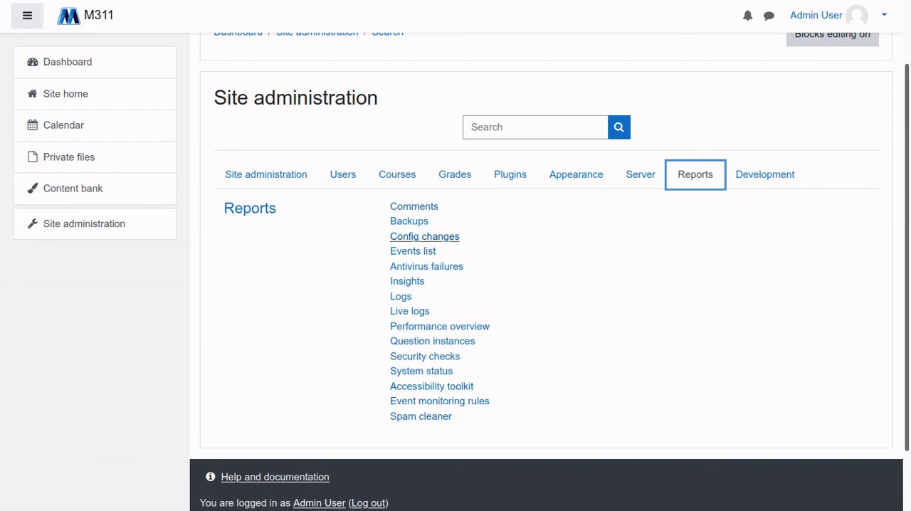
View the site's Config changes report and return to the list of site reports
{"action": "left_click", "coordinate": [424, 236]}
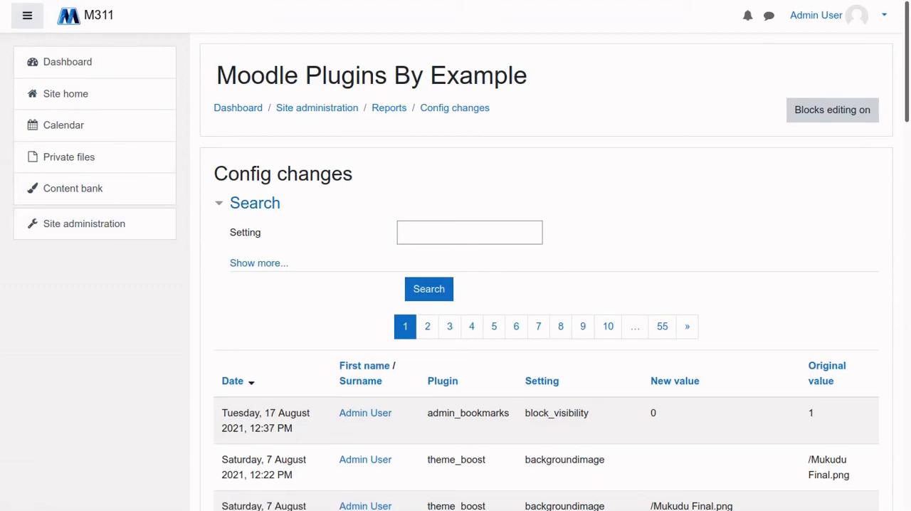
{"action": "right_click", "coordinate": [317, 300]}
{"action": "left_click", "coordinate": [338, 313]}
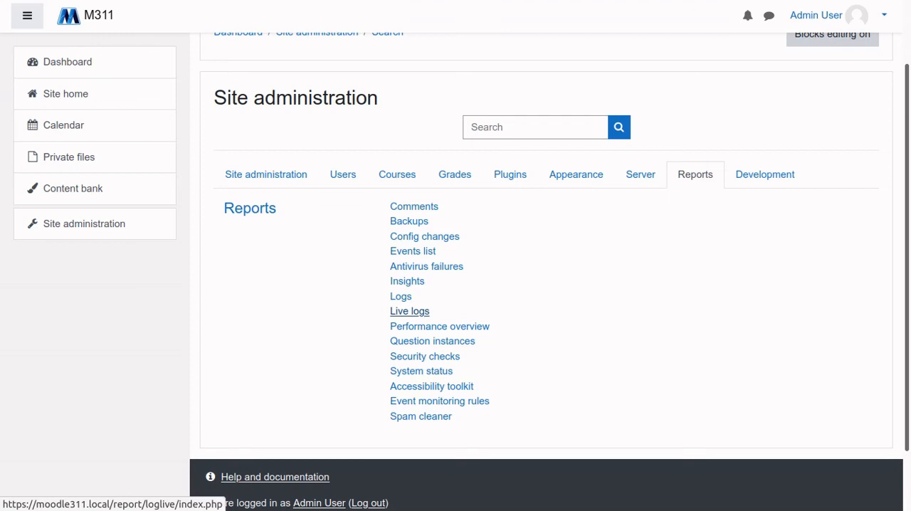
View the site's Logs report with its filter options and return to the list of site reports
{"action": "scroll", "coordinate": [409, 285], "scroll_direction": "down", "scroll_amount": 2}
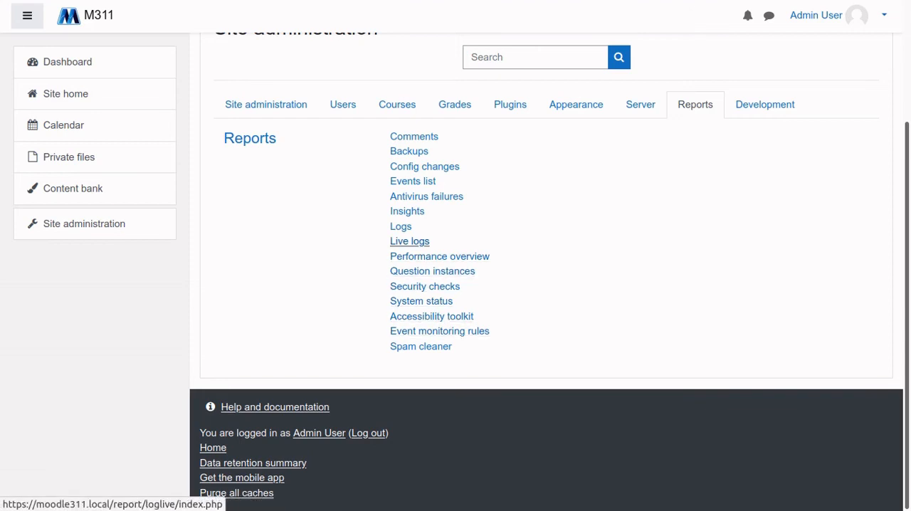
{"action": "left_click", "coordinate": [401, 226]}
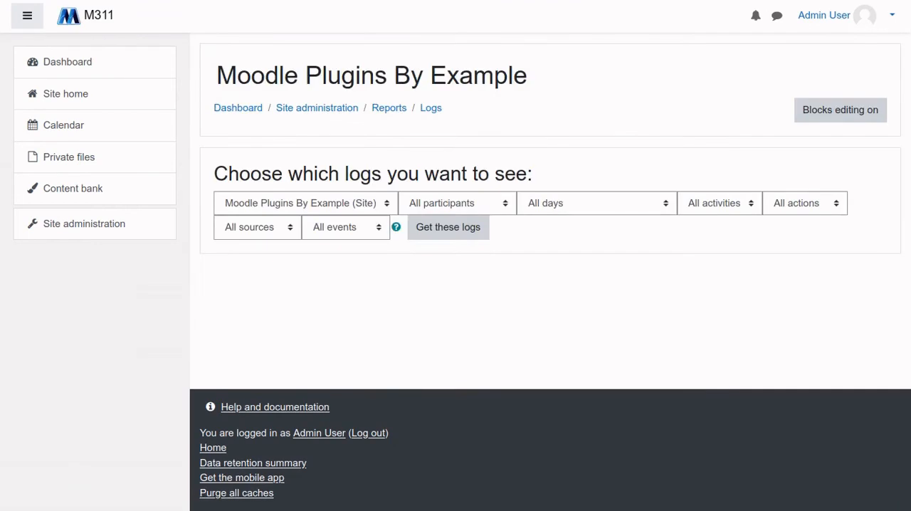
{"action": "mouse_move", "coordinate": [16, 1]}
{"action": "left_click", "coordinate": [16, 42]}
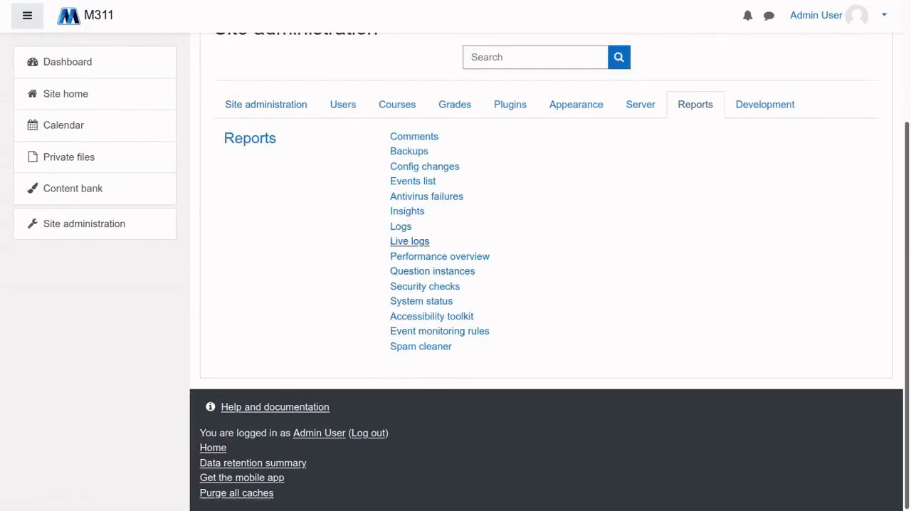
View the site's Live logs report and return to the list of site reports
{"action": "left_click", "coordinate": [409, 241]}
{"action": "scroll", "coordinate": [541, 284], "scroll_direction": "down", "scroll_amount": 3}
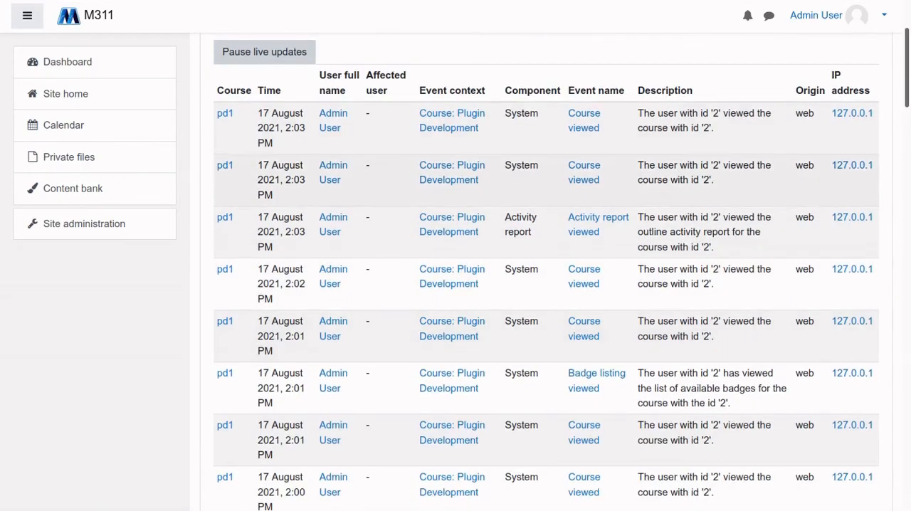
{"action": "scroll", "coordinate": [541, 285], "scroll_direction": "up", "scroll_amount": 2}
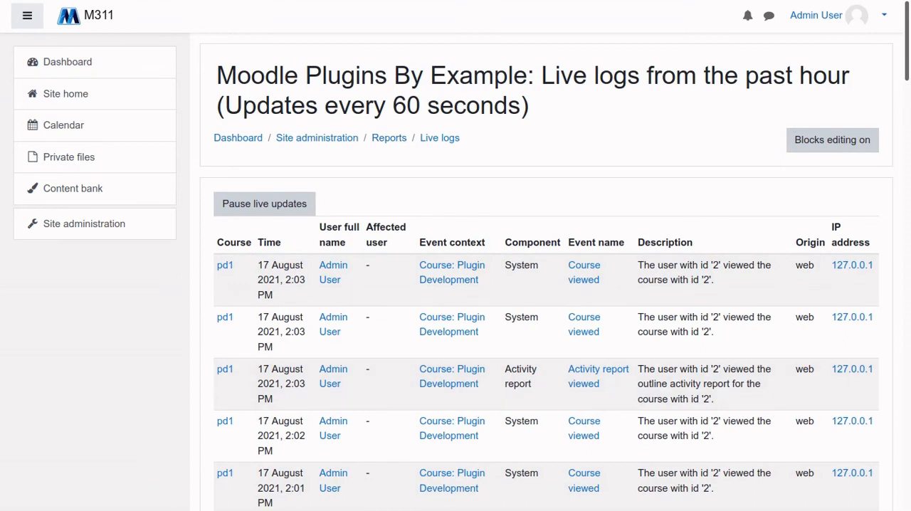
{"action": "right_click", "coordinate": [533, 205]}
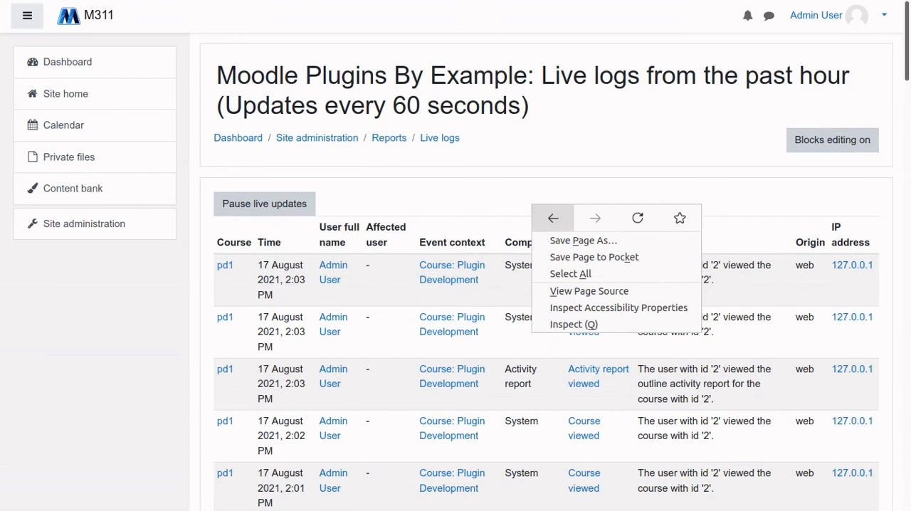
{"action": "left_click", "coordinate": [553, 218]}
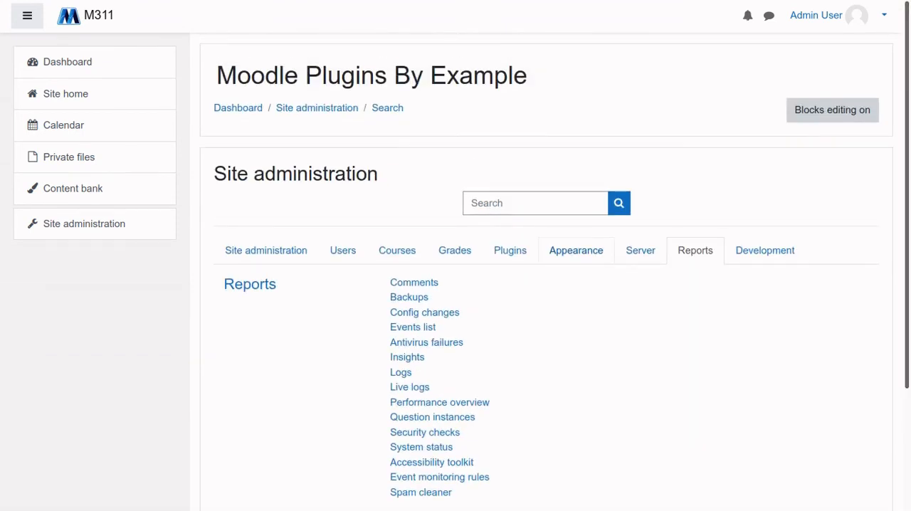
List the site's Appearance settings in Site administration and look through the Appearance and Themes groups
{"action": "left_click", "coordinate": [576, 250]}
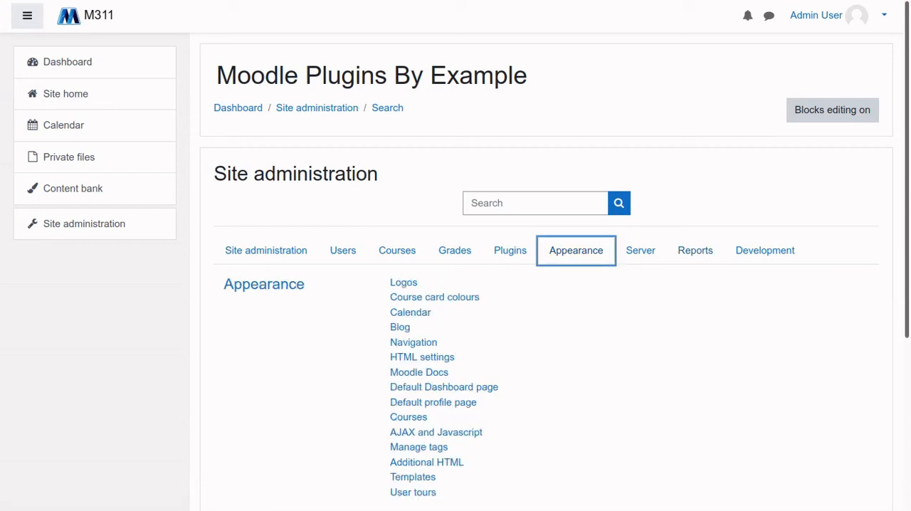
{"action": "scroll", "coordinate": [576, 250], "scroll_direction": "down", "scroll_amount": 5}
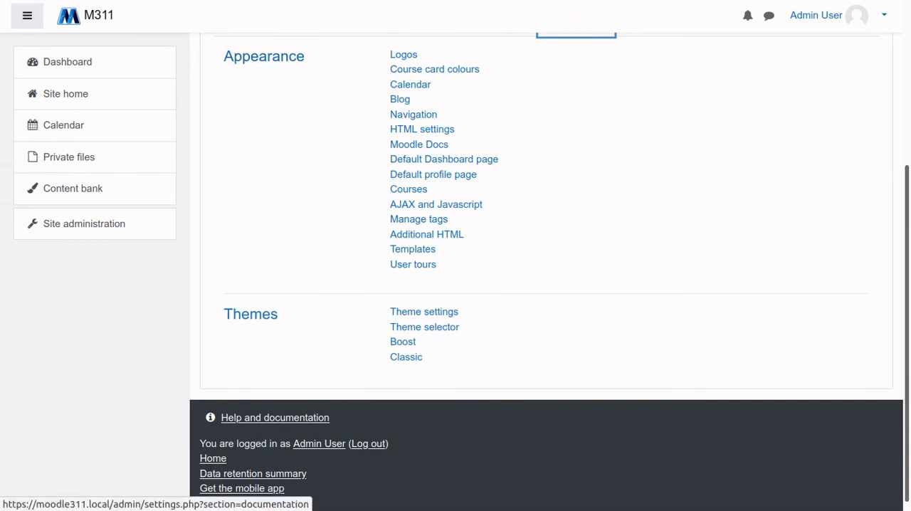
{"action": "scroll", "coordinate": [419, 144], "scroll_direction": "up", "scroll_amount": 2}
View the Logos settings with the full and compact logo files and return to the Appearance settings
{"action": "left_click", "coordinate": [403, 131]}
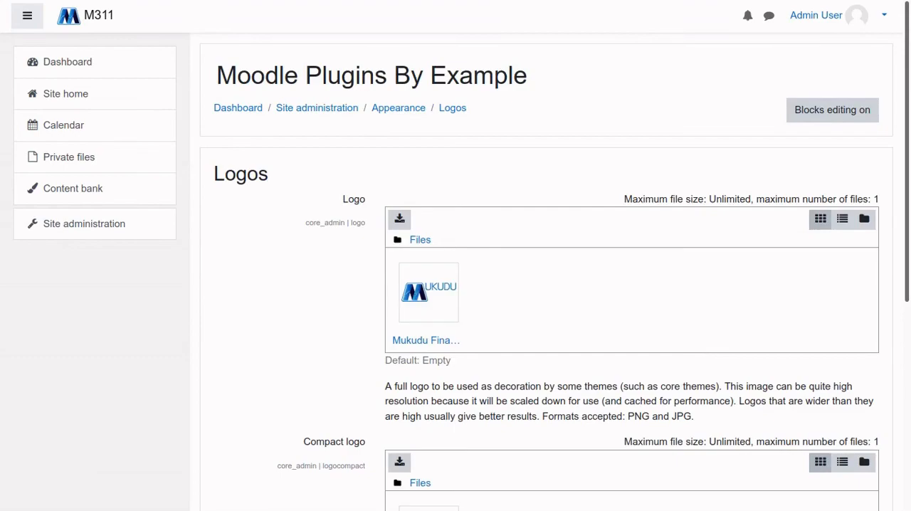
{"action": "scroll", "coordinate": [456, 256], "scroll_direction": "down", "scroll_amount": 3}
{"action": "scroll", "coordinate": [456, 257], "scroll_direction": "up", "scroll_amount": 2}
{"action": "mouse_move", "coordinate": [427, 1]}
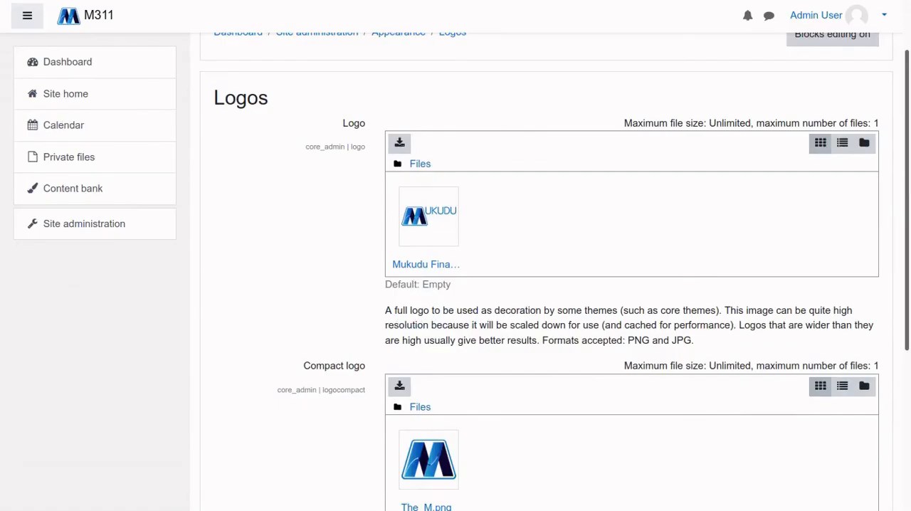
{"action": "right_click", "coordinate": [261, 236]}
{"action": "left_click", "coordinate": [284, 250]}
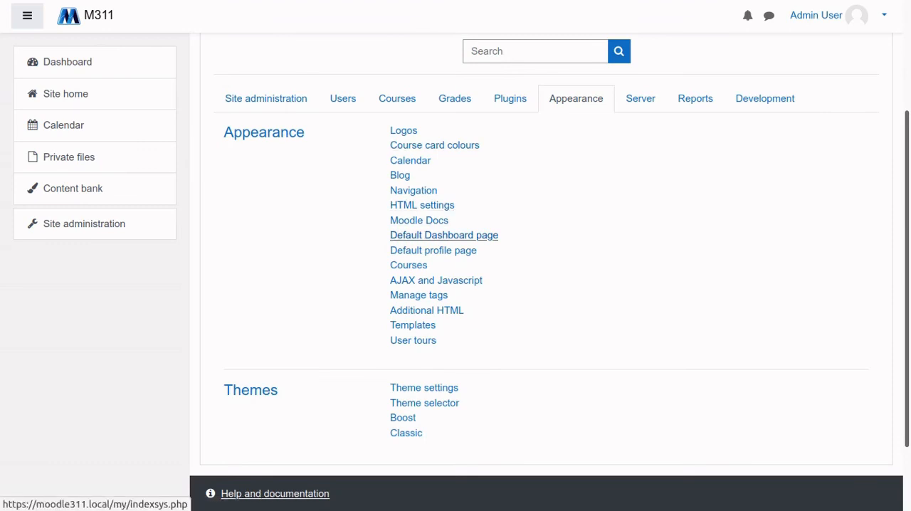
View the Default Dashboard page and its blocks from start to end, and return to the Appearance settings
{"action": "left_click", "coordinate": [443, 234]}
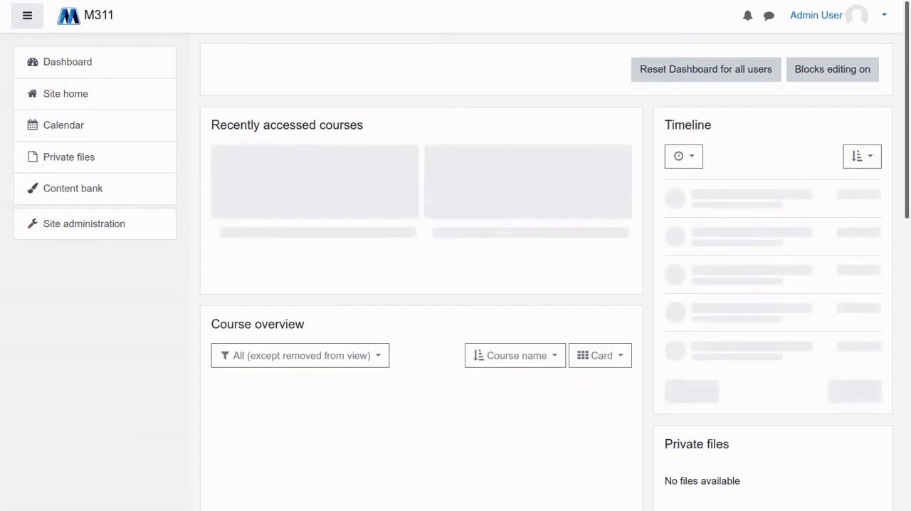
{"action": "scroll", "coordinate": [455, 284], "scroll_direction": "down", "scroll_amount": 4}
{"action": "scroll", "coordinate": [455, 284], "scroll_direction": "up", "scroll_amount": 4}
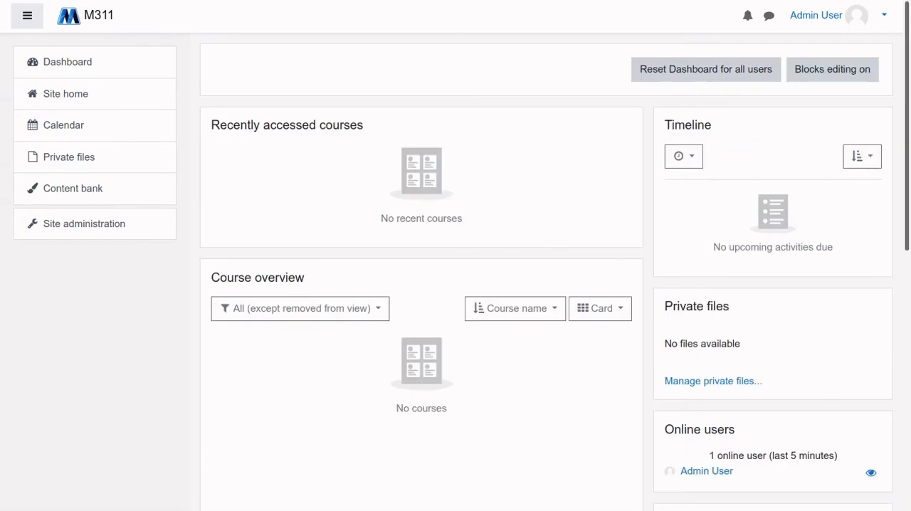
{"action": "scroll", "coordinate": [456, 284], "scroll_direction": "down", "scroll_amount": 5}
{"action": "scroll", "coordinate": [455, 284], "scroll_direction": "up", "scroll_amount": 5}
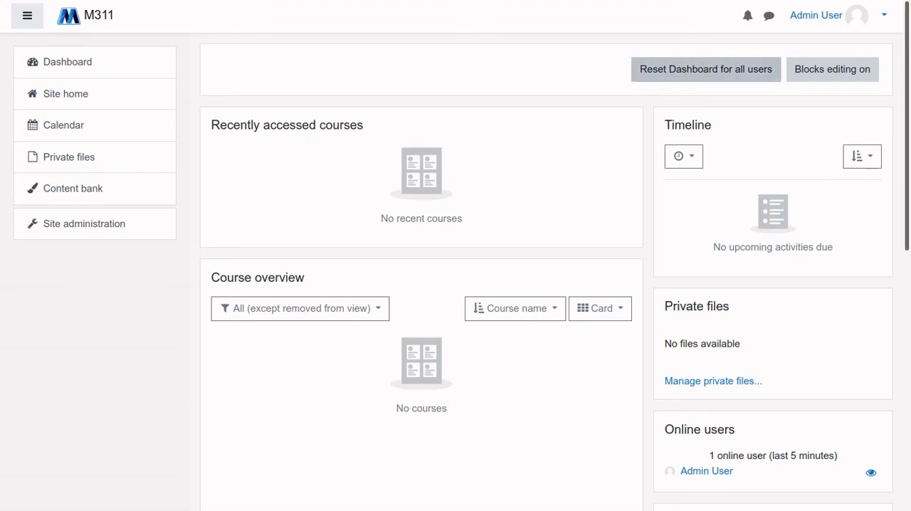
{"action": "scroll", "coordinate": [455, 285], "scroll_direction": "down", "scroll_amount": 5}
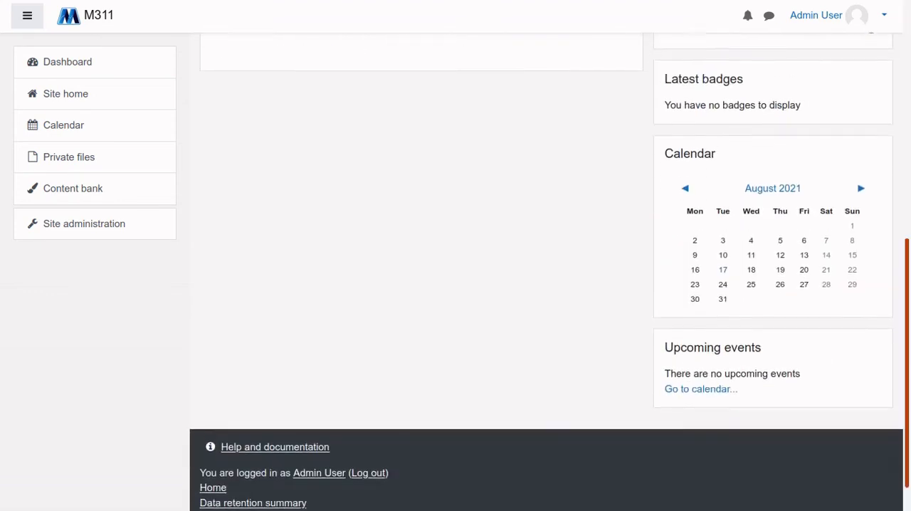
{"action": "scroll", "coordinate": [455, 285], "scroll_direction": "up", "scroll_amount": 3}
{"action": "scroll", "coordinate": [456, 285], "scroll_direction": "up", "scroll_amount": 2}
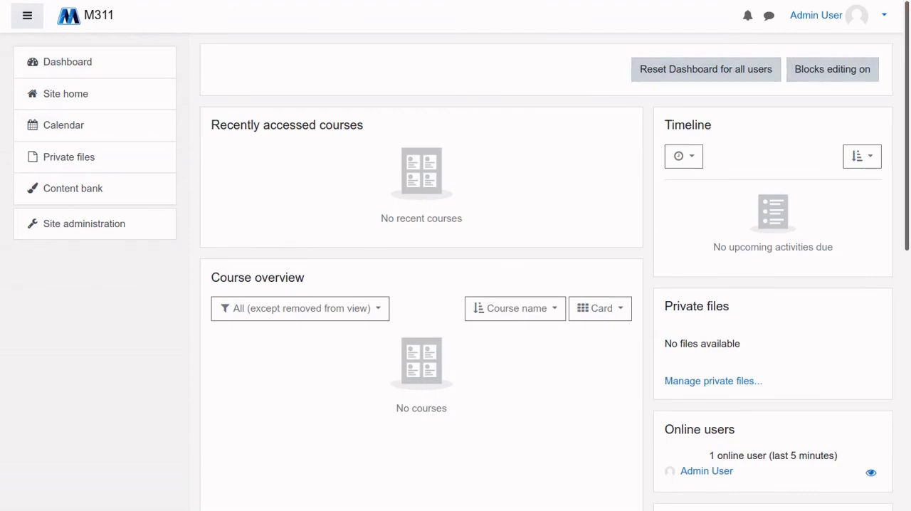
{"action": "right_click", "coordinate": [174, 308]}
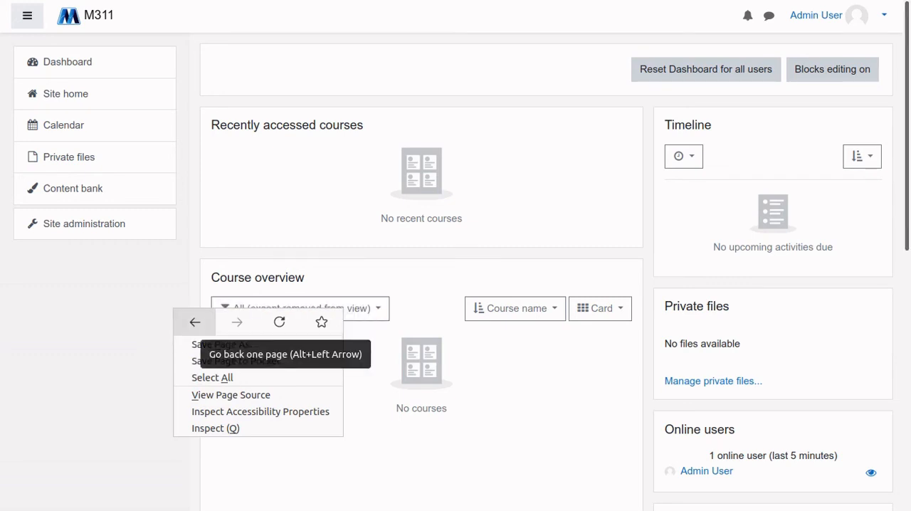
{"action": "left_click", "coordinate": [194, 322]}
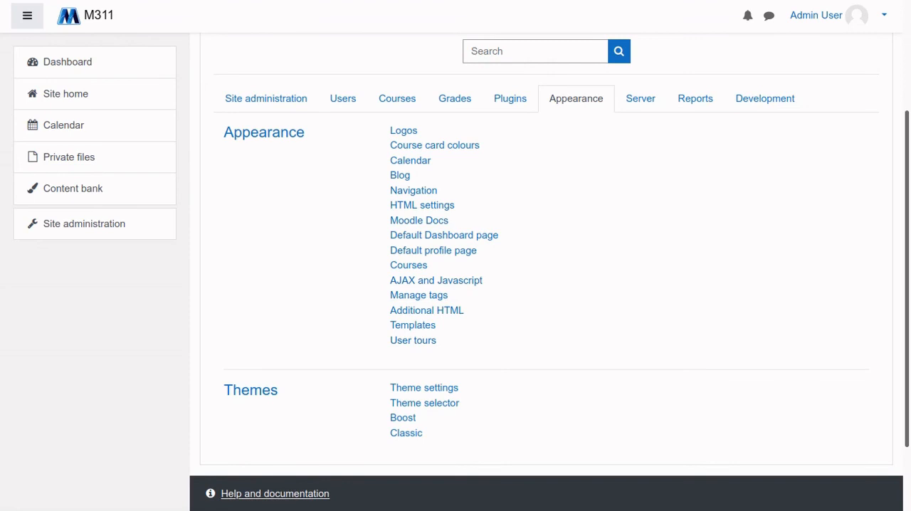
Open the Theme selector and look over the theme assigned to each device type
{"action": "scroll", "coordinate": [541, 285], "scroll_direction": "down", "scroll_amount": 2}
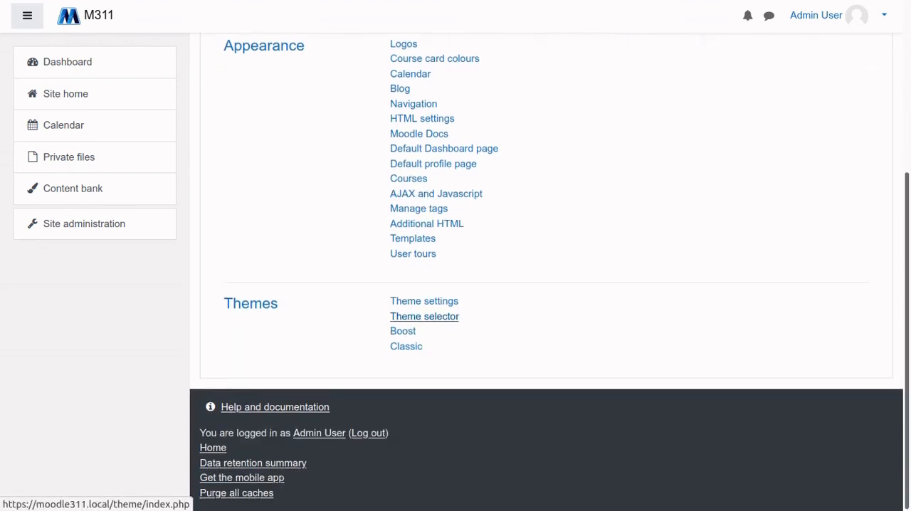
{"action": "left_click", "coordinate": [424, 316]}
{"action": "scroll", "coordinate": [425, 316], "scroll_direction": "down", "scroll_amount": 3}
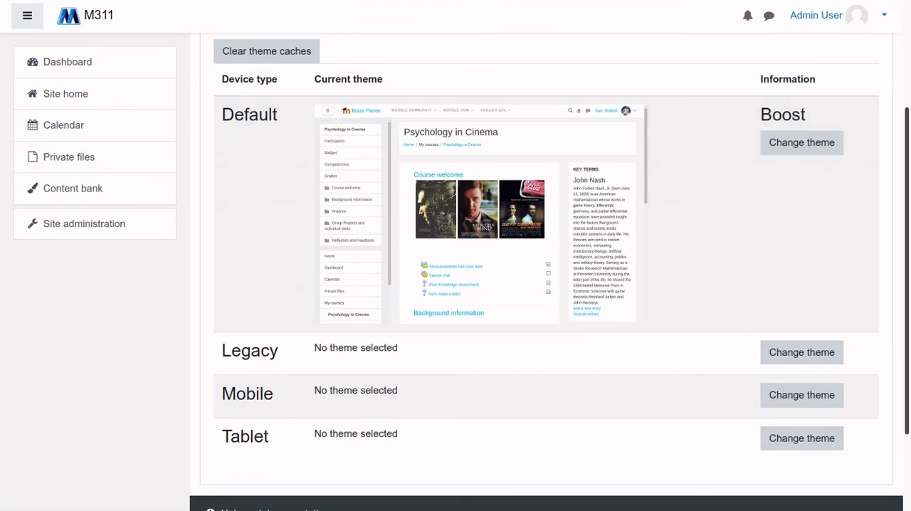
{"action": "scroll", "coordinate": [801, 165], "scroll_direction": "up", "scroll_amount": 1}
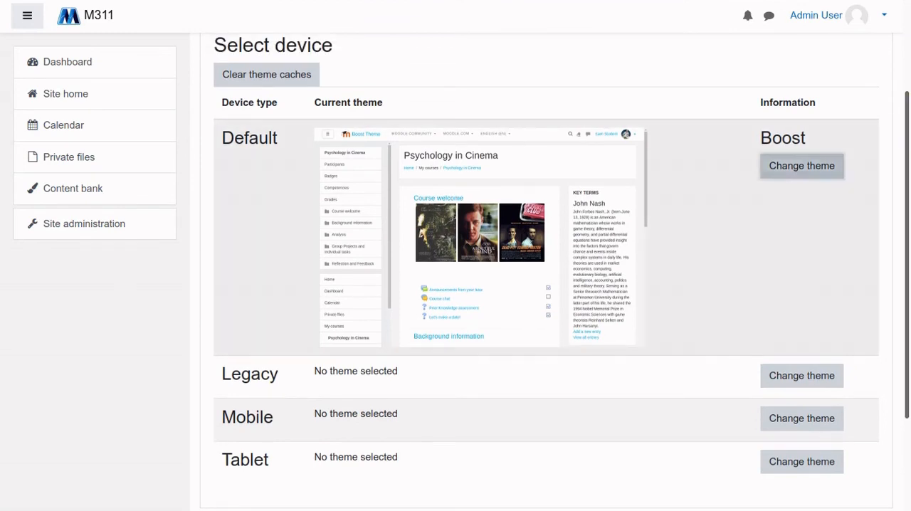
Open the theme choices for the Default device and examine the Boost and Classic previews without switching themes
{"action": "left_click", "coordinate": [802, 165]}
{"action": "scroll", "coordinate": [541, 285], "scroll_direction": "down", "scroll_amount": 5}
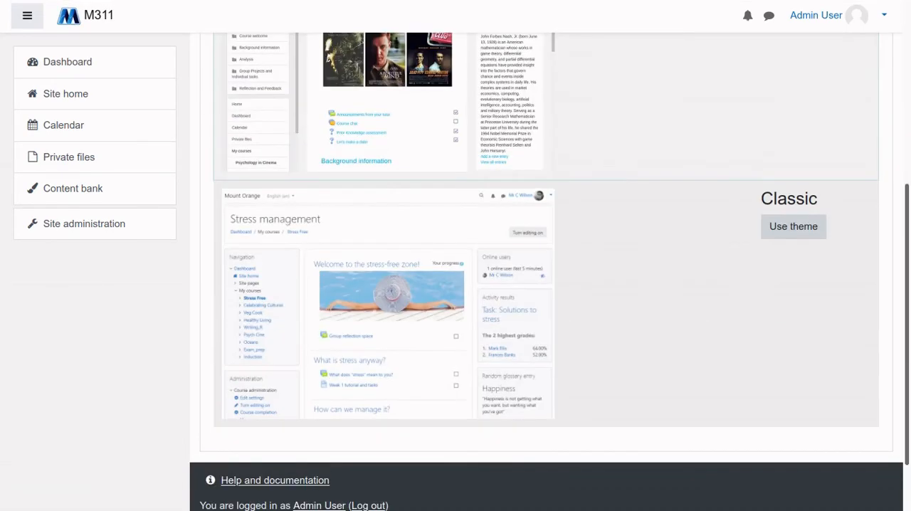
{"action": "scroll", "coordinate": [541, 284], "scroll_direction": "up", "scroll_amount": 5}
{"action": "scroll", "coordinate": [541, 285], "scroll_direction": "down", "scroll_amount": 1}
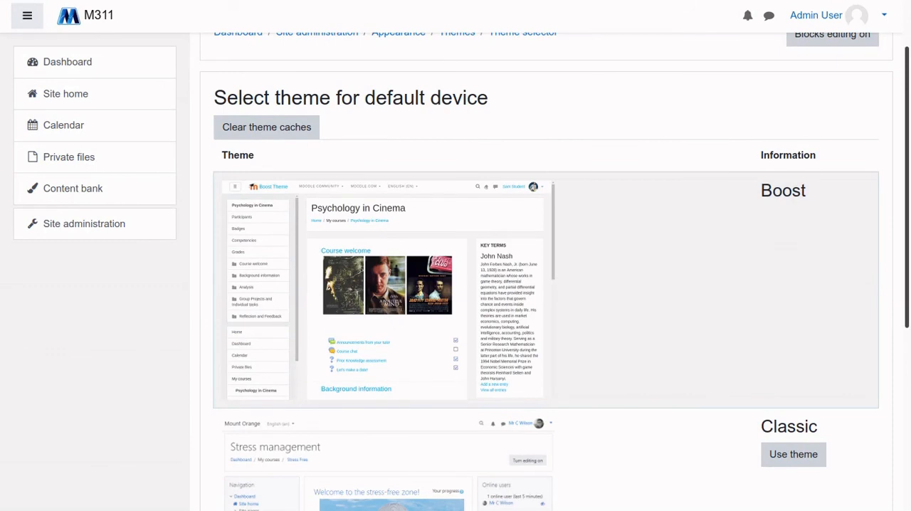
{"action": "scroll", "coordinate": [541, 284], "scroll_direction": "down", "scroll_amount": 2}
{"action": "scroll", "coordinate": [541, 285], "scroll_direction": "up", "scroll_amount": 3}
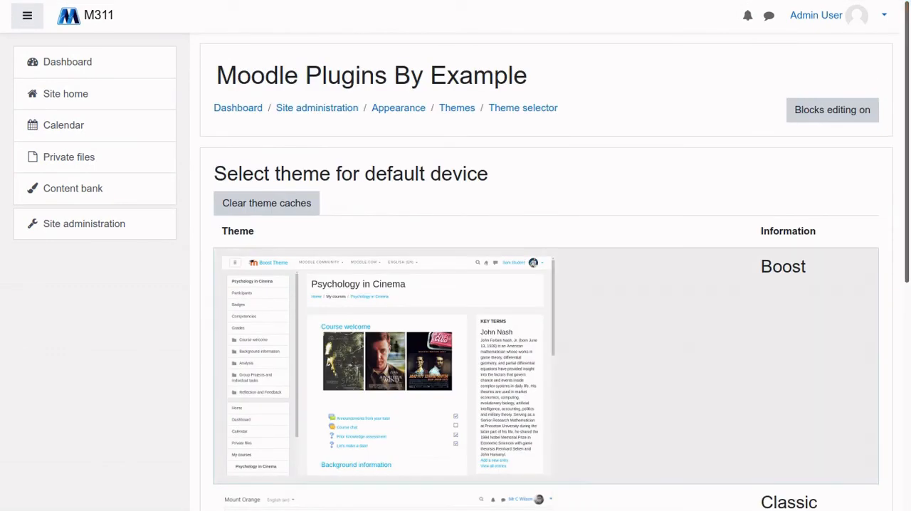
{"action": "scroll", "coordinate": [541, 285], "scroll_direction": "down", "scroll_amount": 2}
{"action": "scroll", "coordinate": [541, 285], "scroll_direction": "up", "scroll_amount": 2}
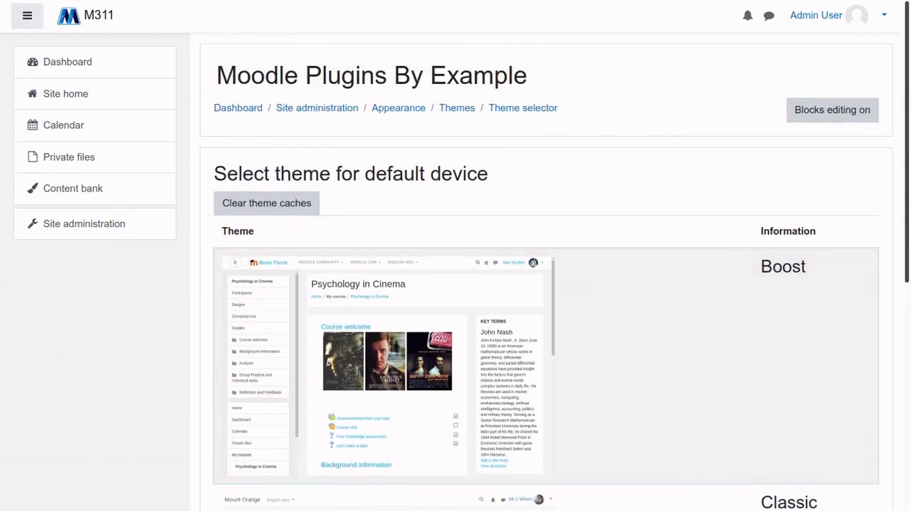
{"action": "left_click_drag", "start_coordinate": [897, 210], "coordinate": [896, 237]}
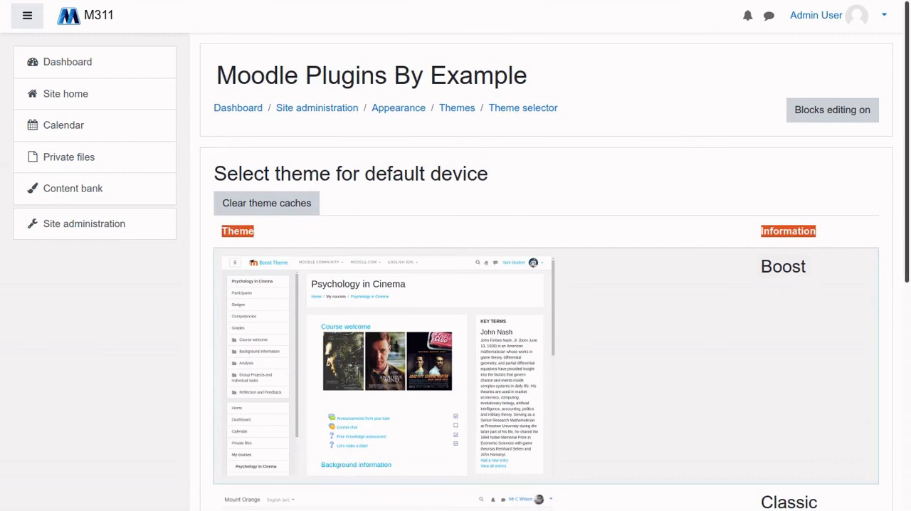
{"action": "scroll", "coordinate": [541, 284], "scroll_direction": "down", "scroll_amount": 4}
{"action": "scroll", "coordinate": [541, 285], "scroll_direction": "up", "scroll_amount": 4}
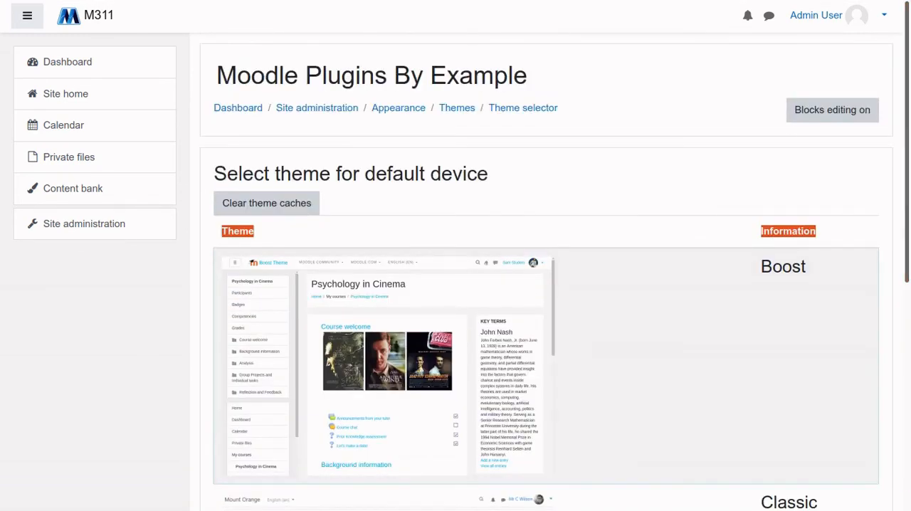
{"action": "left_click", "coordinate": [854, 345]}
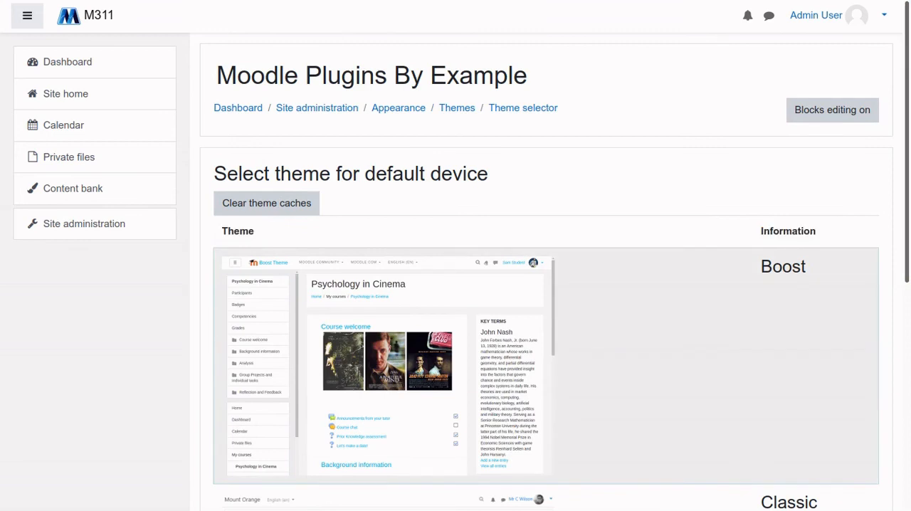
{"action": "scroll", "coordinate": [541, 284], "scroll_direction": "down", "scroll_amount": 2}
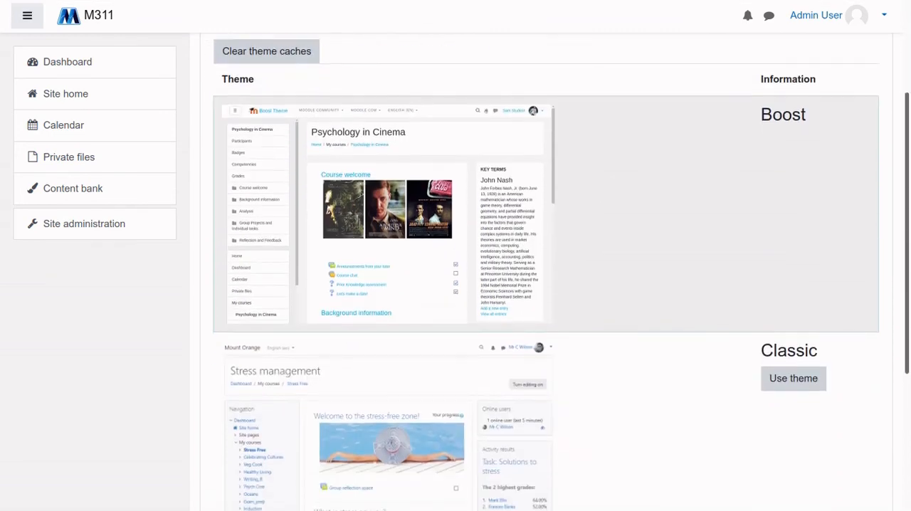
{"action": "scroll", "coordinate": [541, 285], "scroll_direction": "down", "scroll_amount": 3}
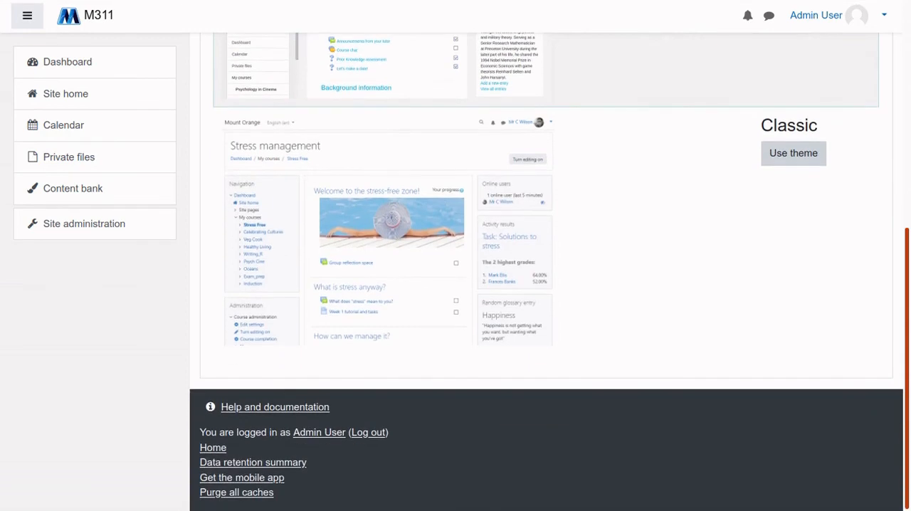
{"action": "scroll", "coordinate": [541, 284], "scroll_direction": "up", "scroll_amount": 4}
{"action": "left_click_drag", "start_coordinate": [907, 188], "coordinate": [907, 142]}
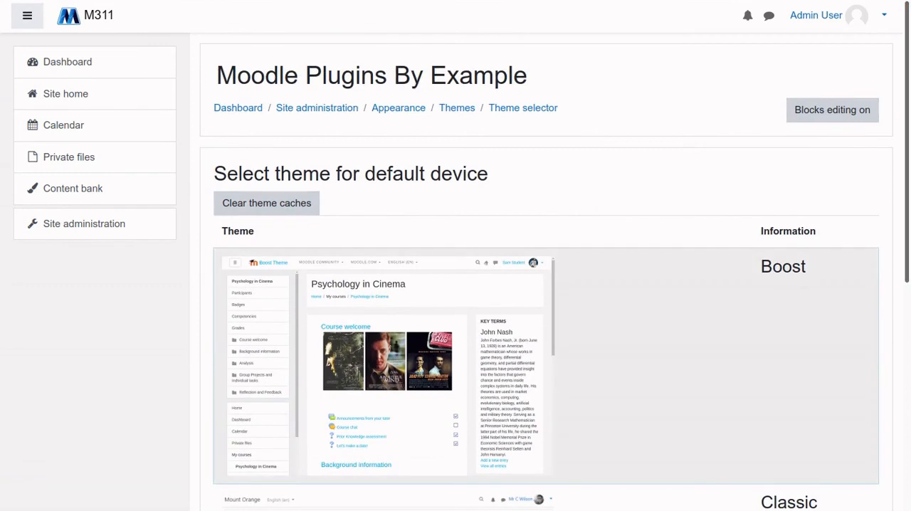
{"action": "mouse_move", "coordinate": [907, 142]}
{"action": "left_mouse_down"}
{"action": "mouse_move", "coordinate": [906, 152]}
{"action": "mouse_move", "coordinate": [907, 139]}
{"action": "left_mouse_up"}
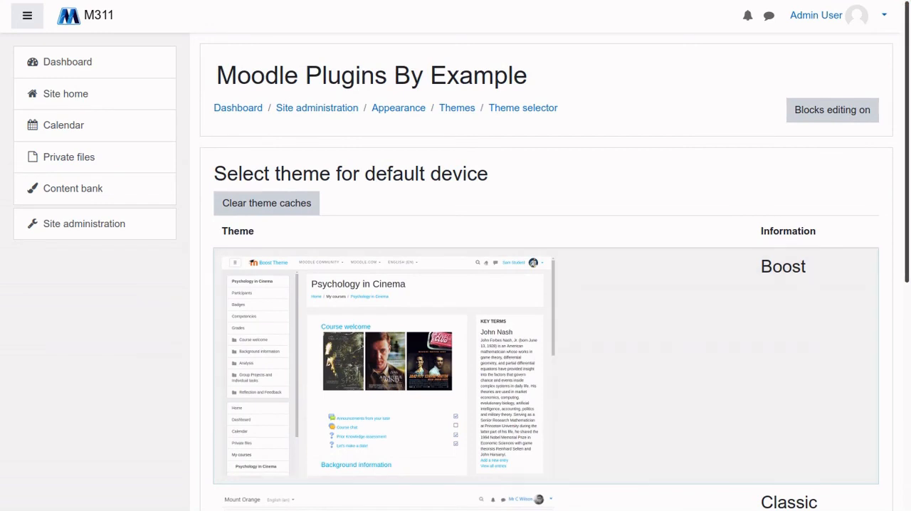
{"action": "mouse_move", "coordinate": [907, 143]}
{"action": "left_mouse_down"}
{"action": "mouse_move", "coordinate": [906, 316]}
{"action": "mouse_move", "coordinate": [906, 142]}
{"action": "left_mouse_up"}
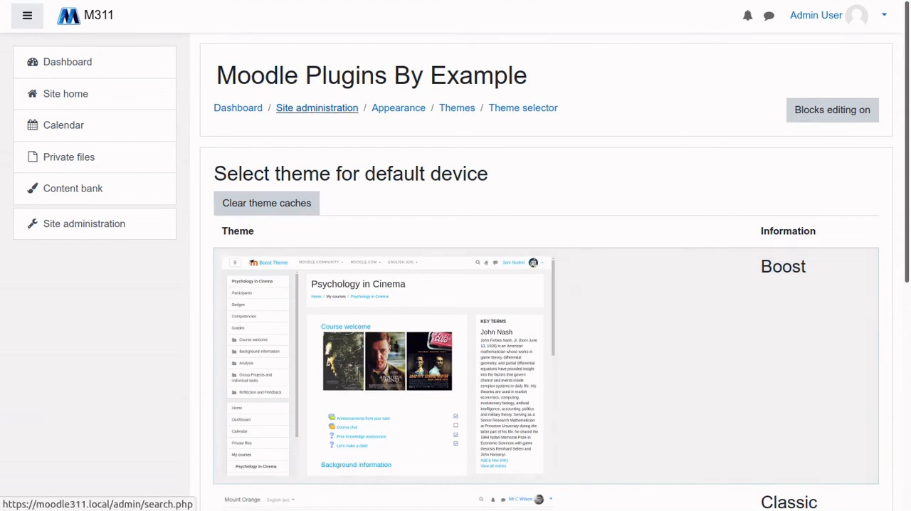
Open the Debugging page from Site administration's Development settings and look through its options
{"action": "left_click", "coordinate": [317, 107]}
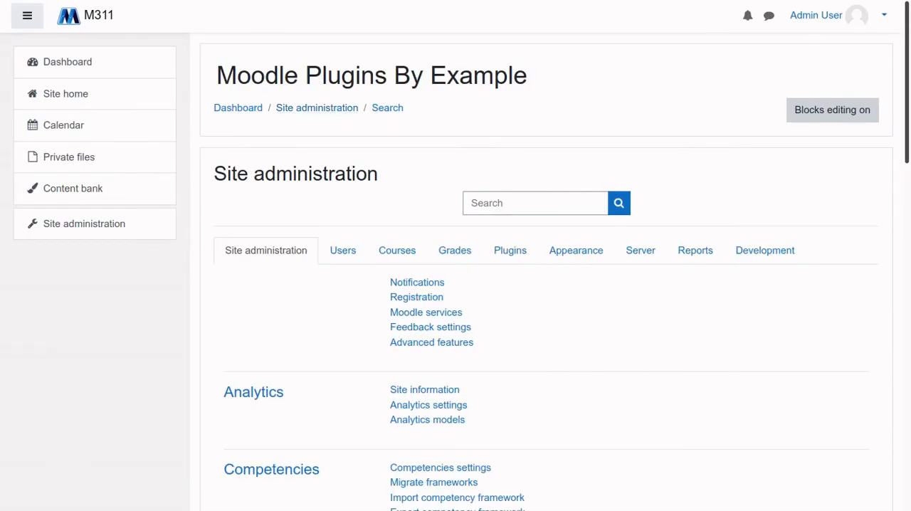
{"action": "scroll", "coordinate": [546, 285], "scroll_direction": "down", "scroll_amount": 1}
{"action": "left_click", "coordinate": [765, 189]}
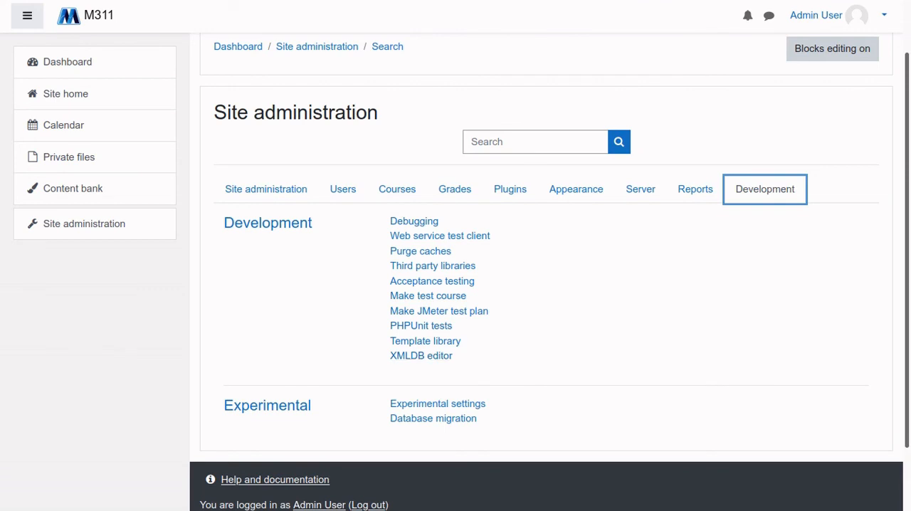
{"action": "left_click", "coordinate": [414, 221]}
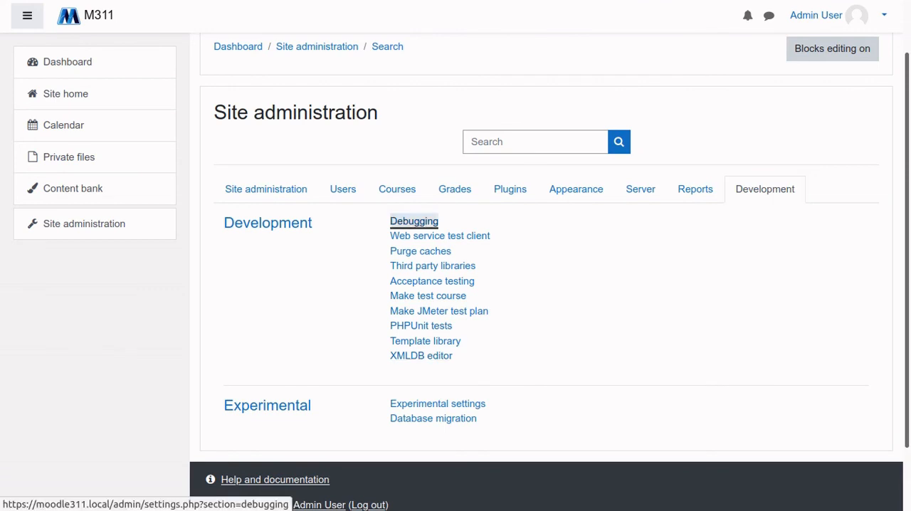
{"action": "scroll", "coordinate": [552, 284], "scroll_direction": "down", "scroll_amount": 3}
{"action": "scroll", "coordinate": [551, 284], "scroll_direction": "down", "scroll_amount": 2}
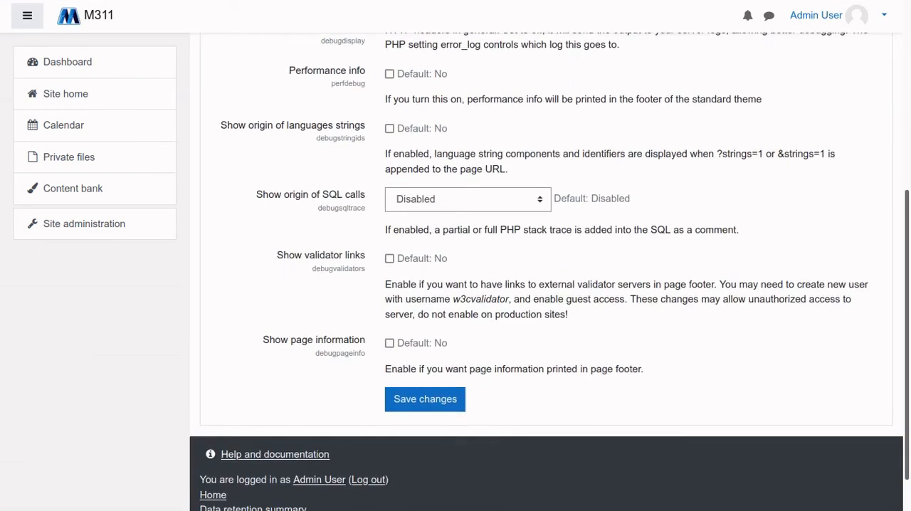
Examine the Debugging page's options, including the debug message settings defined in config.php
{"action": "scroll", "coordinate": [551, 285], "scroll_direction": "up", "scroll_amount": 5}
{"action": "scroll", "coordinate": [552, 285], "scroll_direction": "down", "scroll_amount": 4}
{"action": "scroll", "coordinate": [552, 285], "scroll_direction": "up", "scroll_amount": 4}
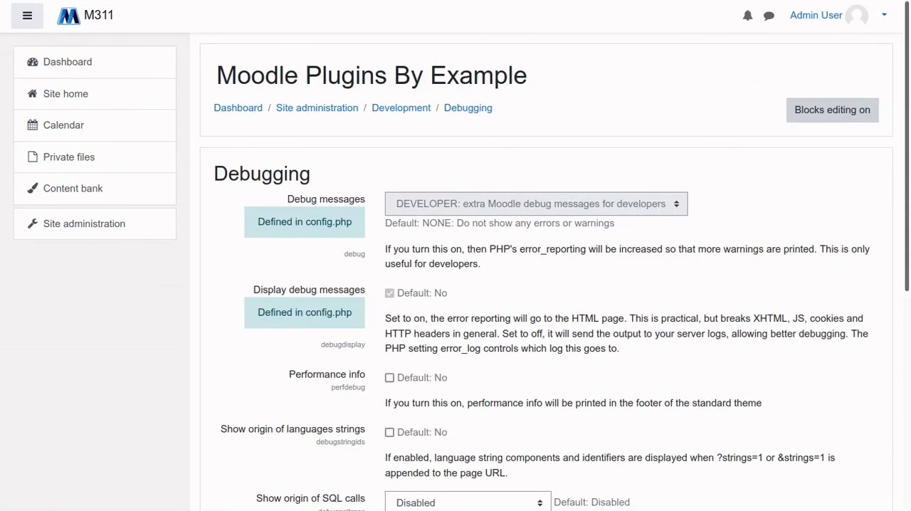
{"action": "scroll", "coordinate": [552, 285], "scroll_direction": "down", "scroll_amount": 4}
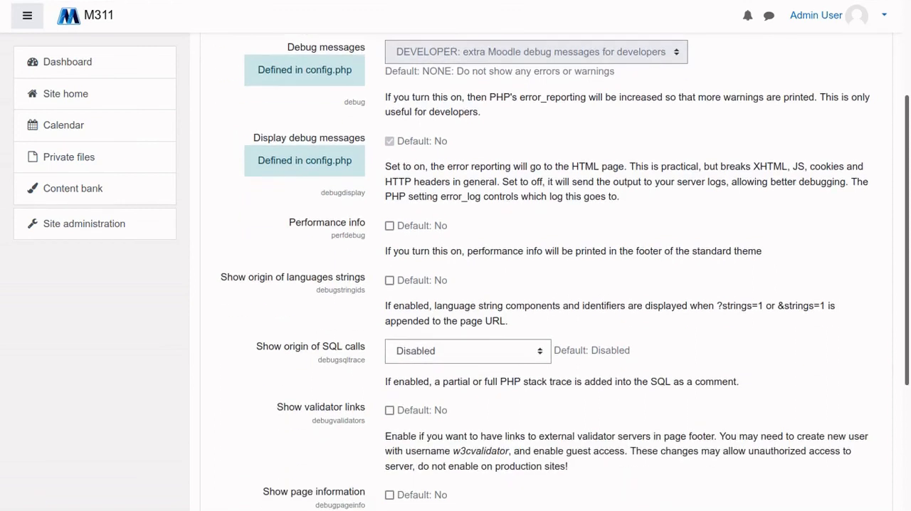
{"action": "scroll", "coordinate": [552, 284], "scroll_direction": "up", "scroll_amount": 3}
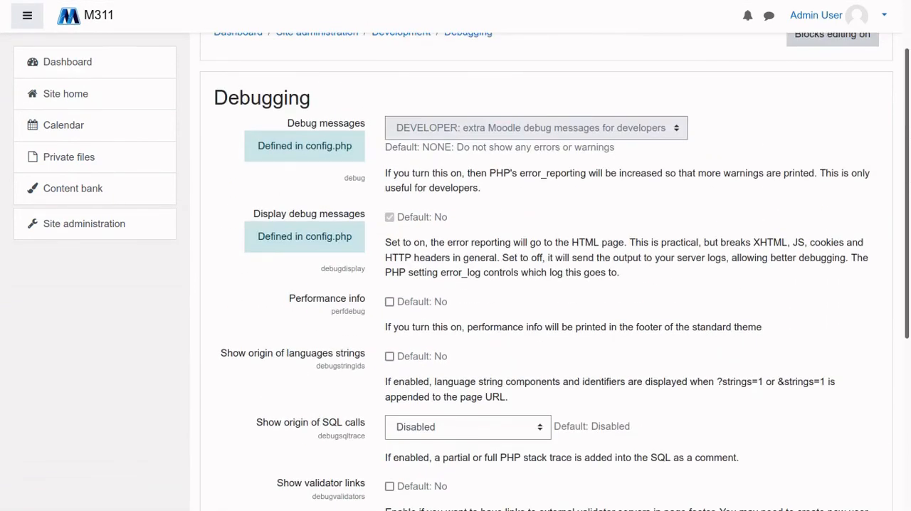
{"action": "scroll", "coordinate": [551, 285], "scroll_direction": "up", "scroll_amount": 1}
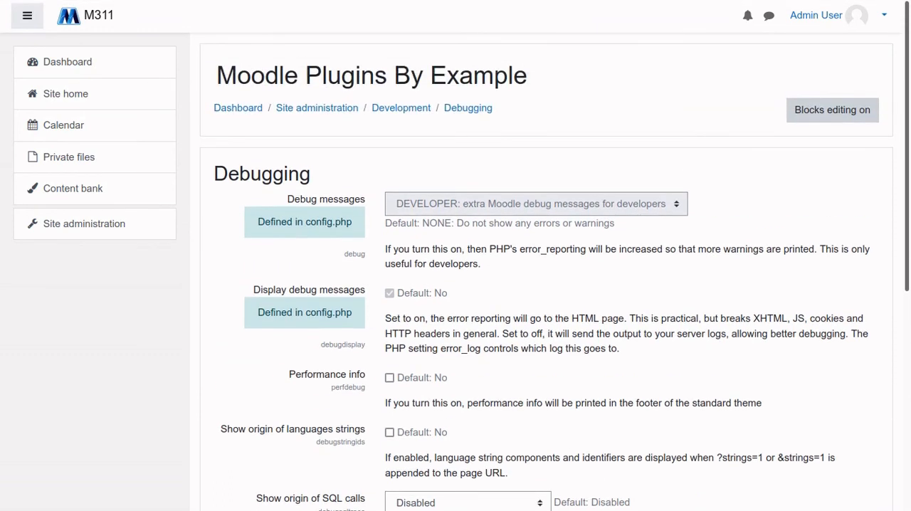
{"action": "scroll", "coordinate": [552, 284], "scroll_direction": "down", "scroll_amount": 4}
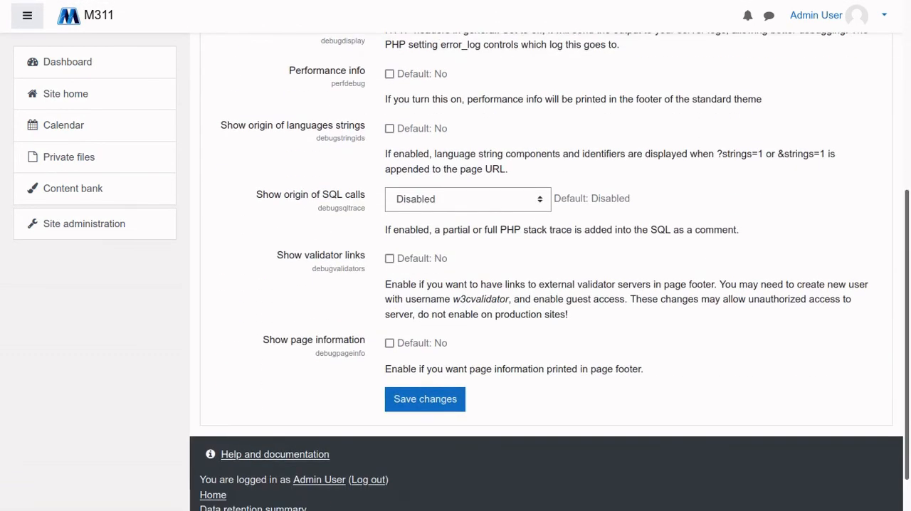
{"action": "scroll", "coordinate": [552, 285], "scroll_direction": "up", "scroll_amount": 2}
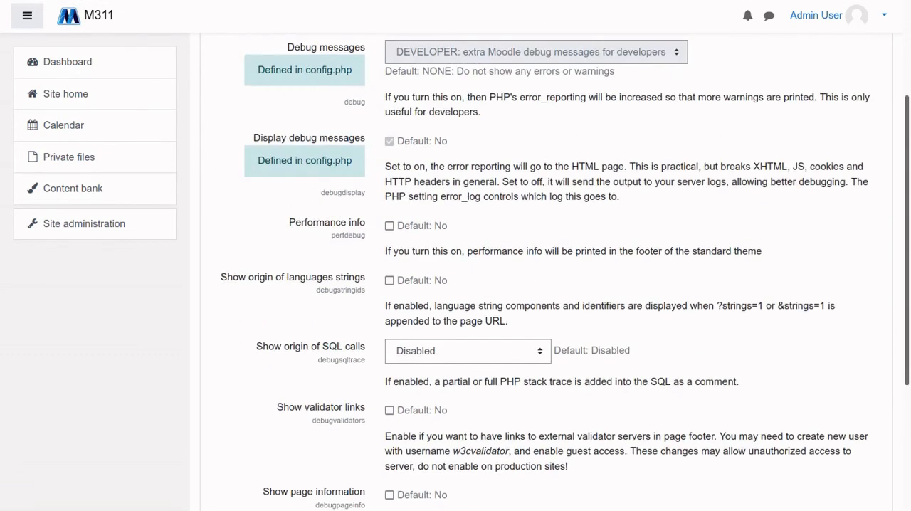
{"action": "double_click", "coordinate": [328, 161]}
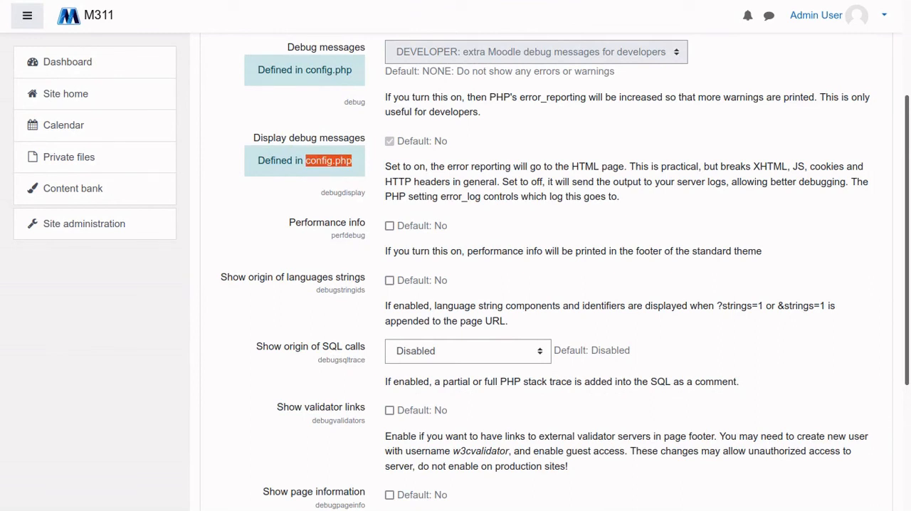
{"action": "scroll", "coordinate": [551, 285], "scroll_direction": "up", "scroll_amount": 2}
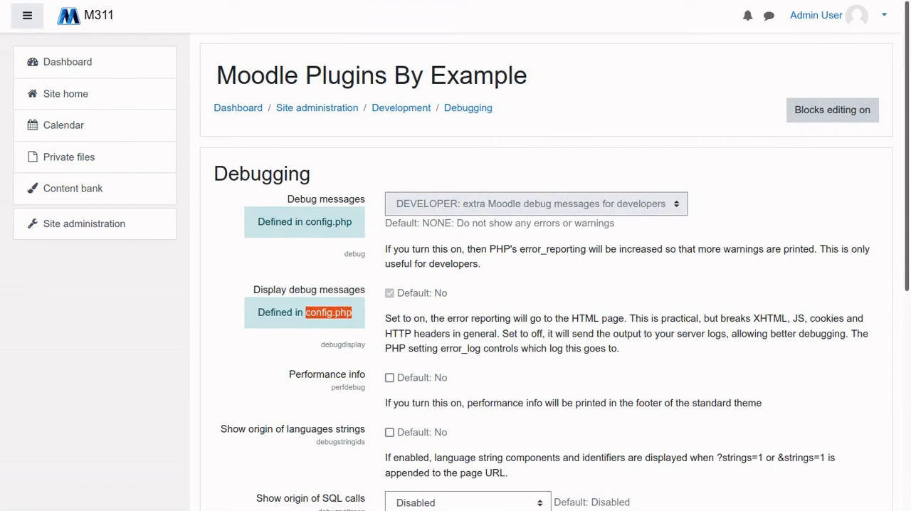
{"action": "scroll", "coordinate": [551, 284], "scroll_direction": "down", "scroll_amount": 3}
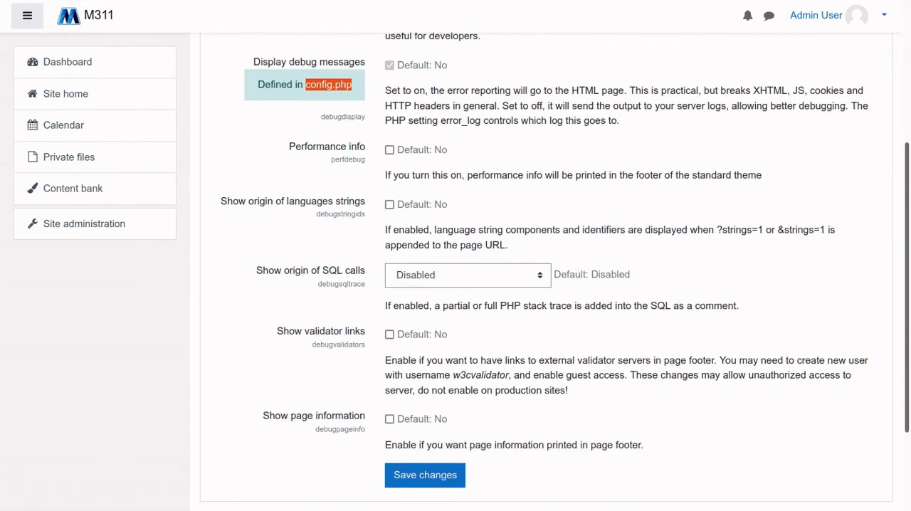
{"action": "scroll", "coordinate": [551, 284], "scroll_direction": "up", "scroll_amount": 2}
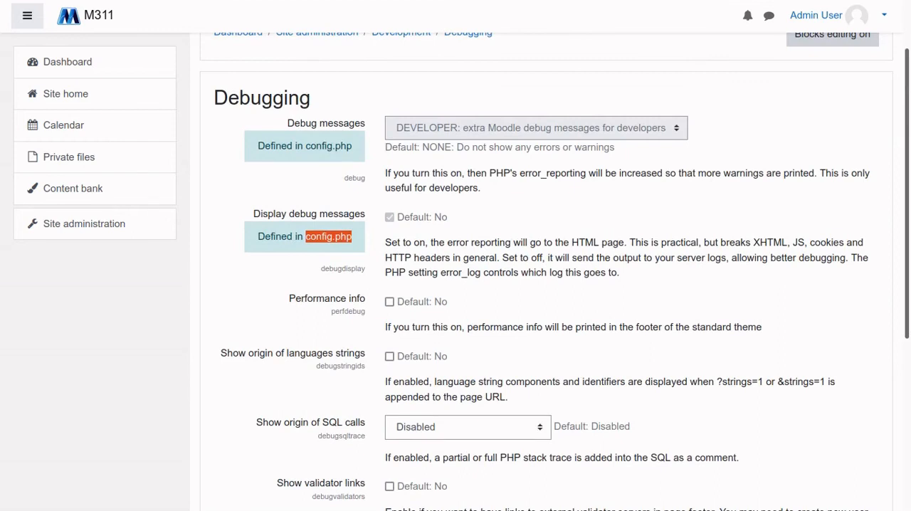
{"action": "scroll", "coordinate": [552, 285], "scroll_direction": "up", "scroll_amount": 1}
{"action": "scroll", "coordinate": [551, 285], "scroll_direction": "down", "scroll_amount": 4}
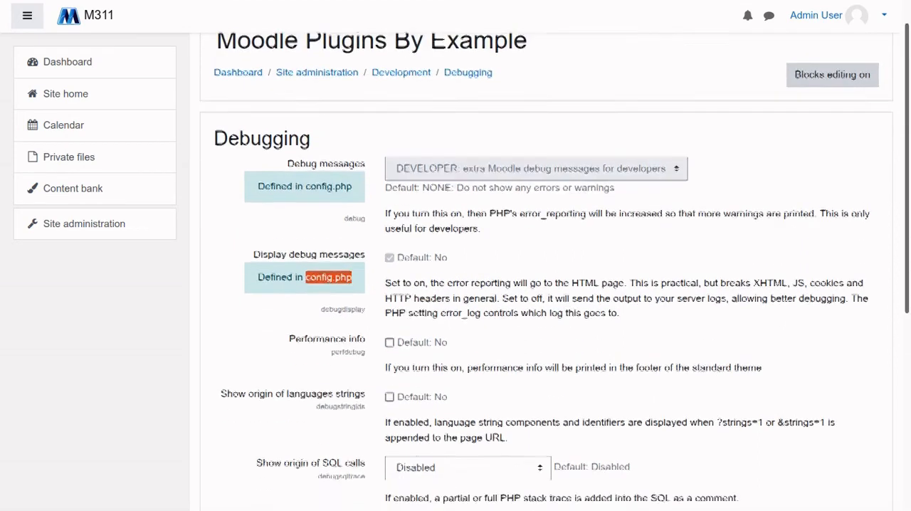
{"action": "scroll", "coordinate": [552, 285], "scroll_direction": "up", "scroll_amount": 4}
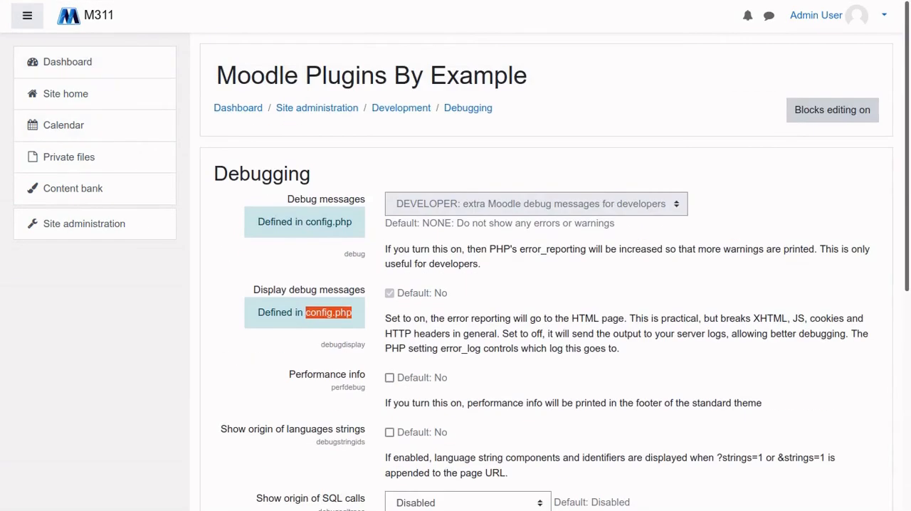
{"action": "right_click", "coordinate": [221, 113]}
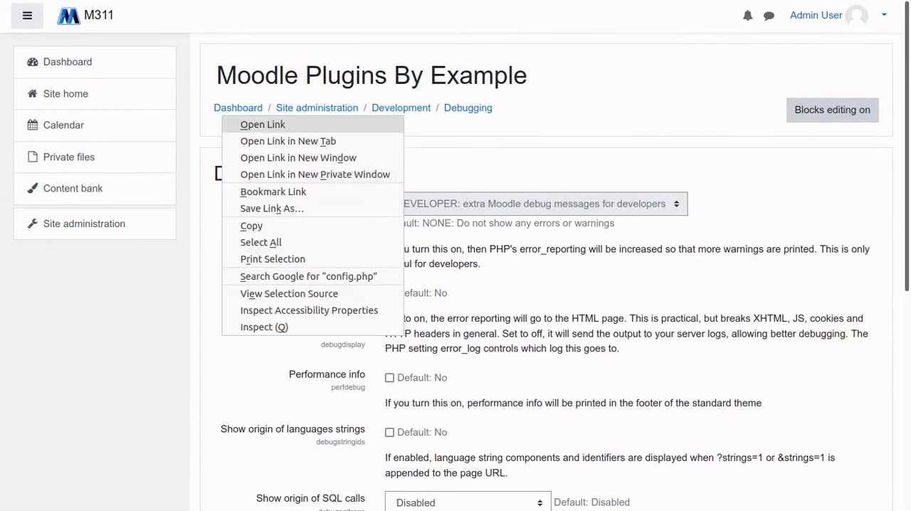
{"action": "key", "text": "Escape"}
{"action": "right_click", "coordinate": [227, 170]}
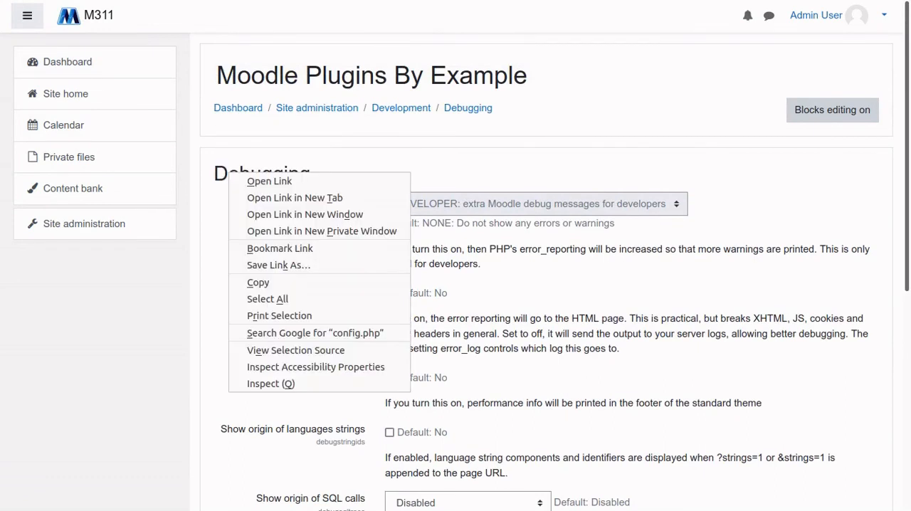
{"action": "key", "text": "Escape"}
{"action": "double_click", "coordinate": [413, 378]}
{"action": "right_click", "coordinate": [649, 370]}
{"action": "key", "text": "Escape"}
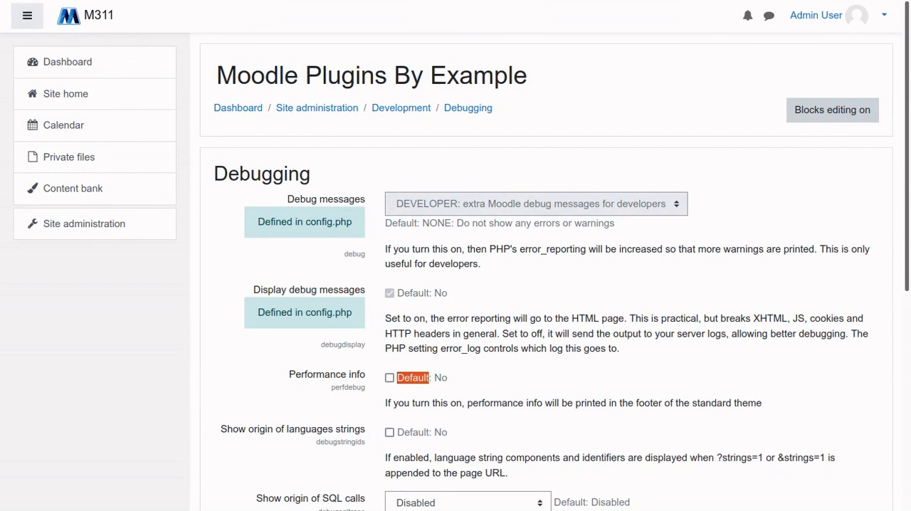
{"action": "left_click", "coordinate": [650, 370]}
Return to Site administration's Development settings and open the XMLDB editor
{"action": "right_click", "coordinate": [399, 161]}
{"action": "left_click", "coordinate": [421, 176]}
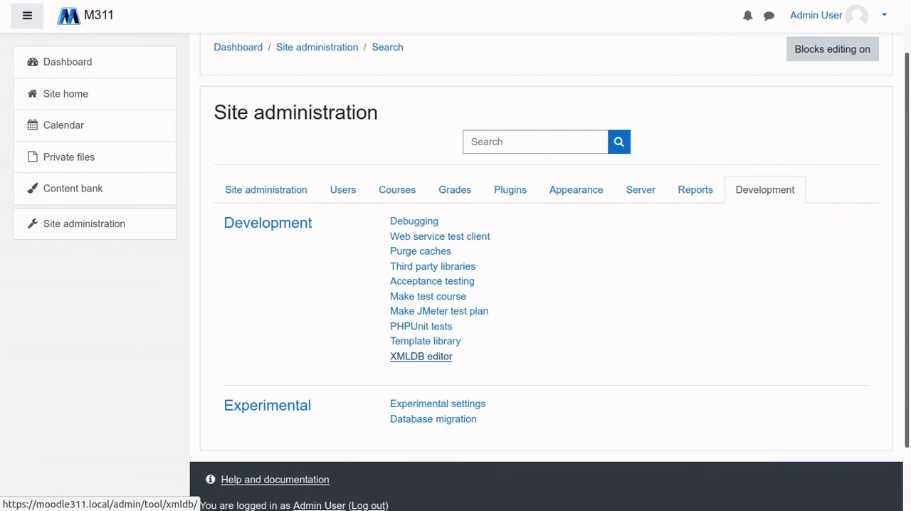
{"action": "left_click", "coordinate": [420, 355]}
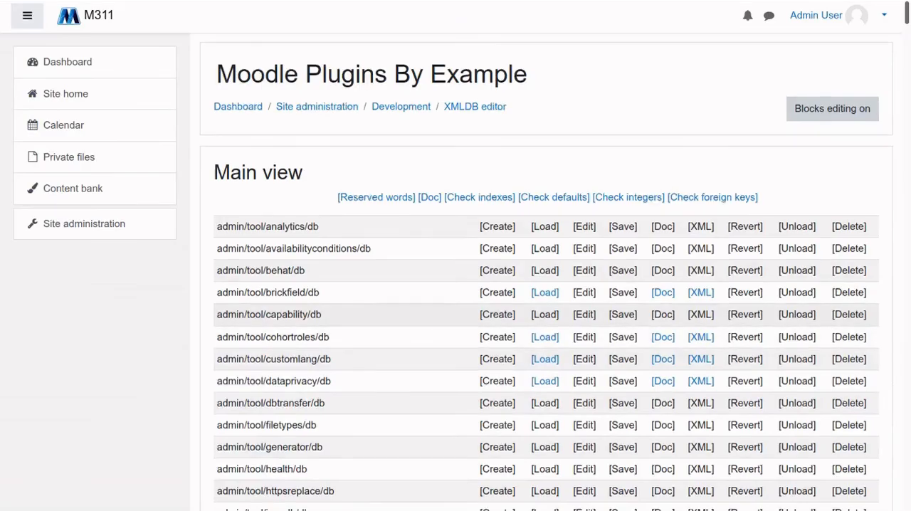
Look through the XMLDB editor's main view of plugin db directories and the actions offered for each
{"action": "scroll", "coordinate": [421, 355], "scroll_direction": "down", "scroll_amount": 5}
{"action": "scroll", "coordinate": [547, 271], "scroll_direction": "down", "scroll_amount": 10}
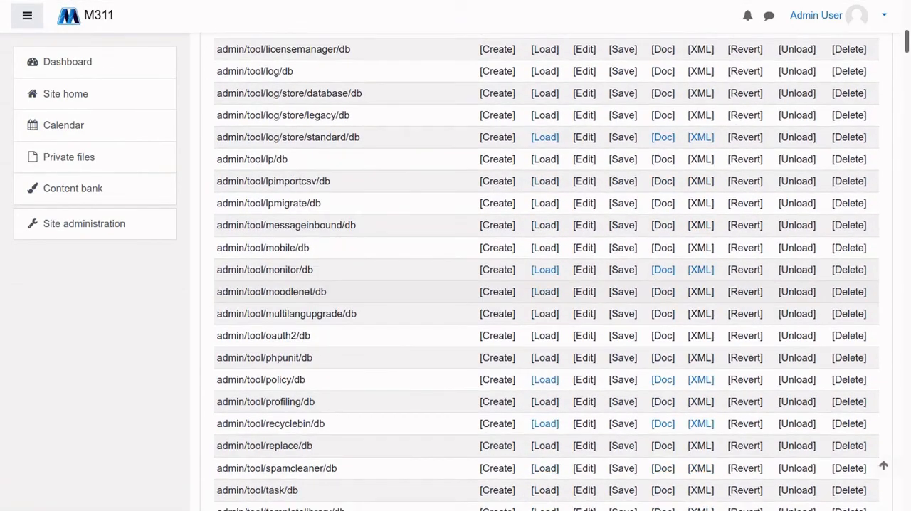
{"action": "scroll", "coordinate": [547, 271], "scroll_direction": "down", "scroll_amount": 7}
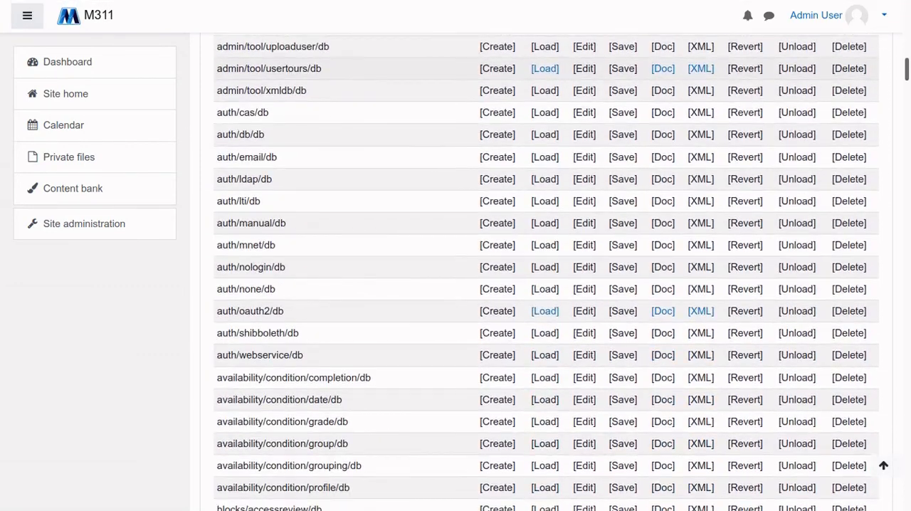
{"action": "scroll", "coordinate": [546, 271], "scroll_direction": "up", "scroll_amount": 5}
{"action": "scroll", "coordinate": [546, 271], "scroll_direction": "up", "scroll_amount": 18}
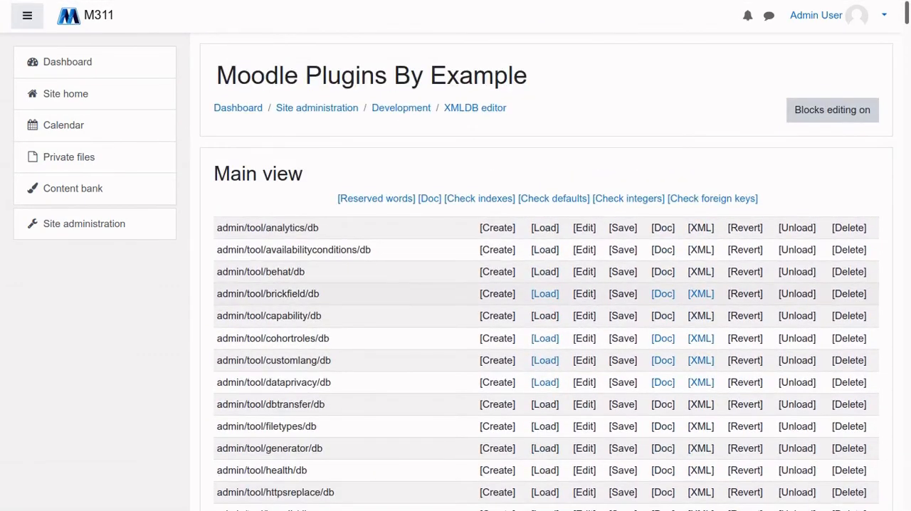
{"action": "scroll", "coordinate": [541, 284], "scroll_direction": "down", "scroll_amount": 6}
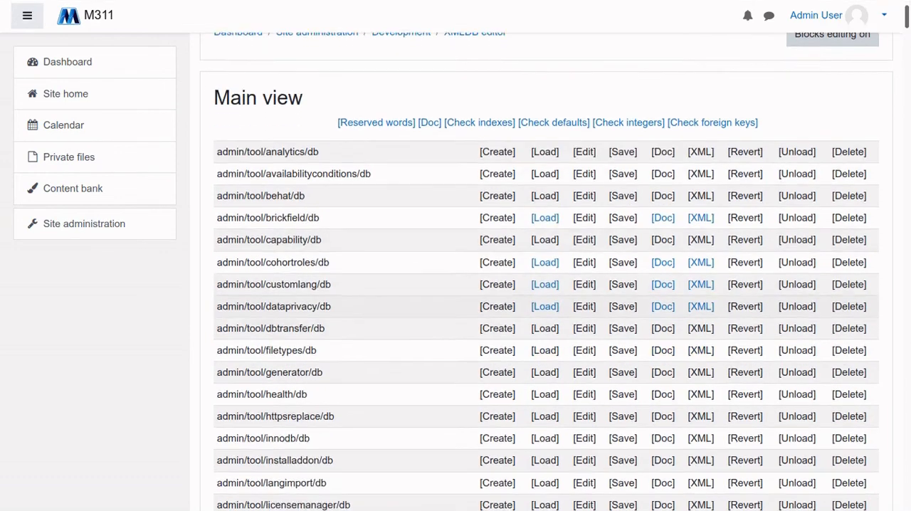
{"action": "scroll", "coordinate": [541, 285], "scroll_direction": "down", "scroll_amount": 5}
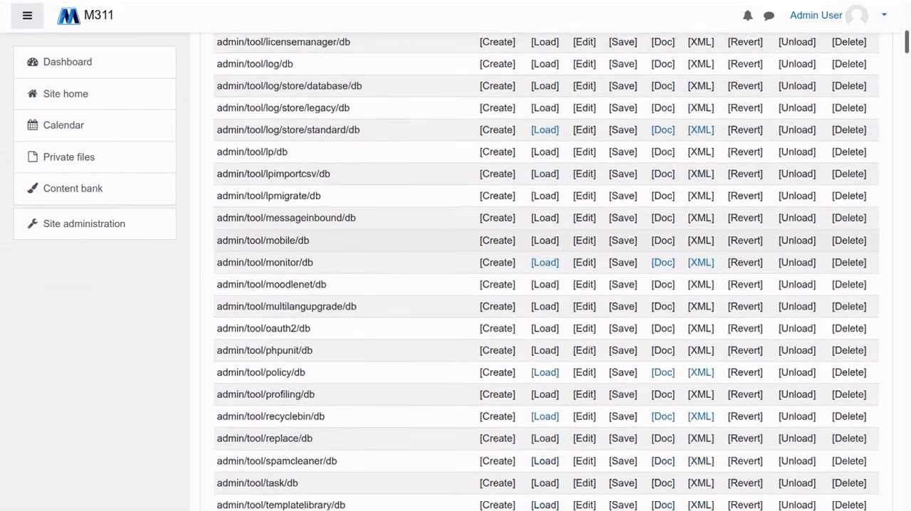
{"action": "scroll", "coordinate": [541, 285], "scroll_direction": "up", "scroll_amount": 10}
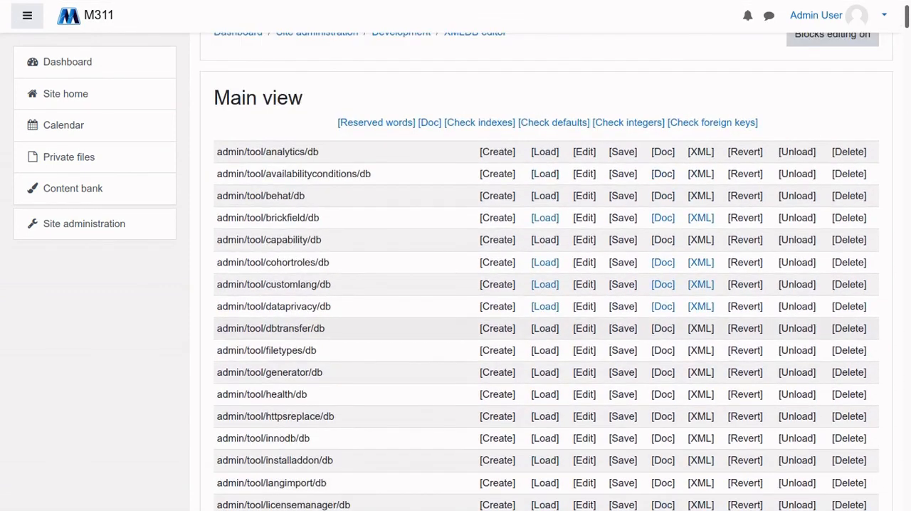
{"action": "scroll", "coordinate": [541, 285], "scroll_direction": "up", "scroll_amount": 2}
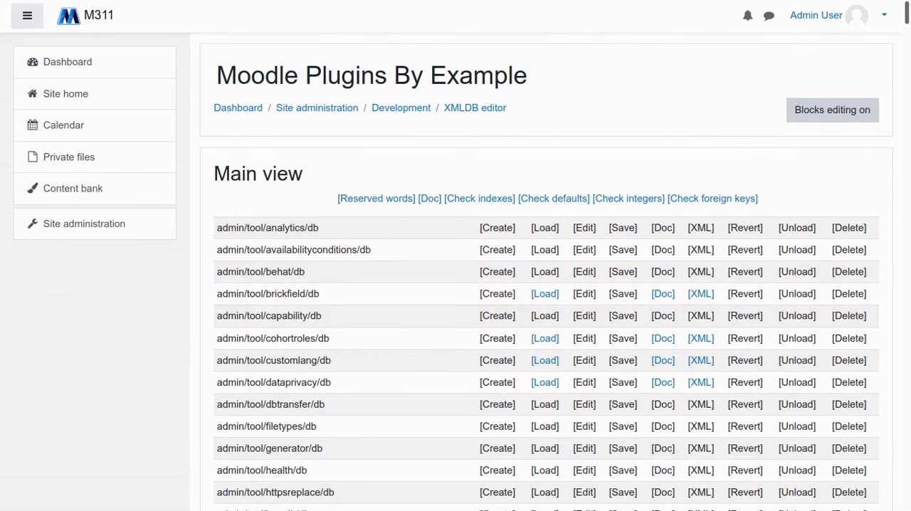
Go back to Site administration and show the Plugins settings from the start
{"action": "right_click", "coordinate": [153, 365]}
{"action": "left_click", "coordinate": [173, 378]}
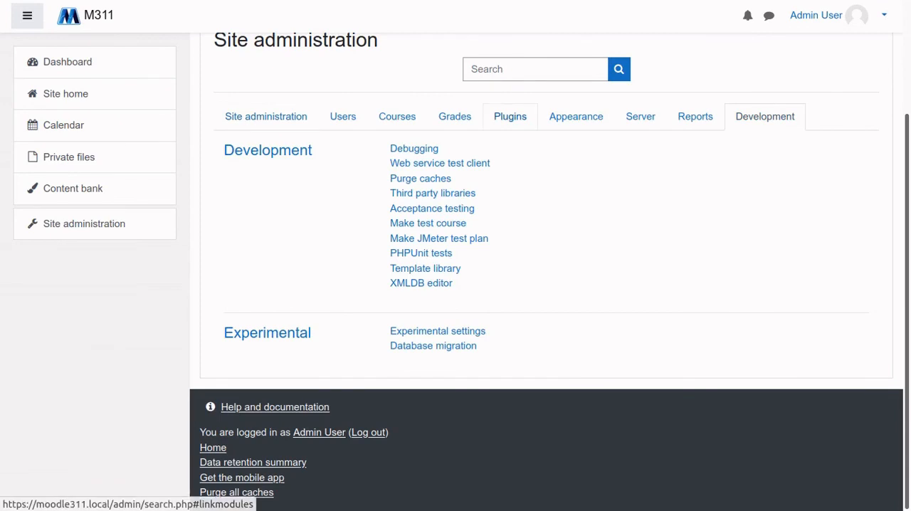
{"action": "left_click", "coordinate": [511, 116]}
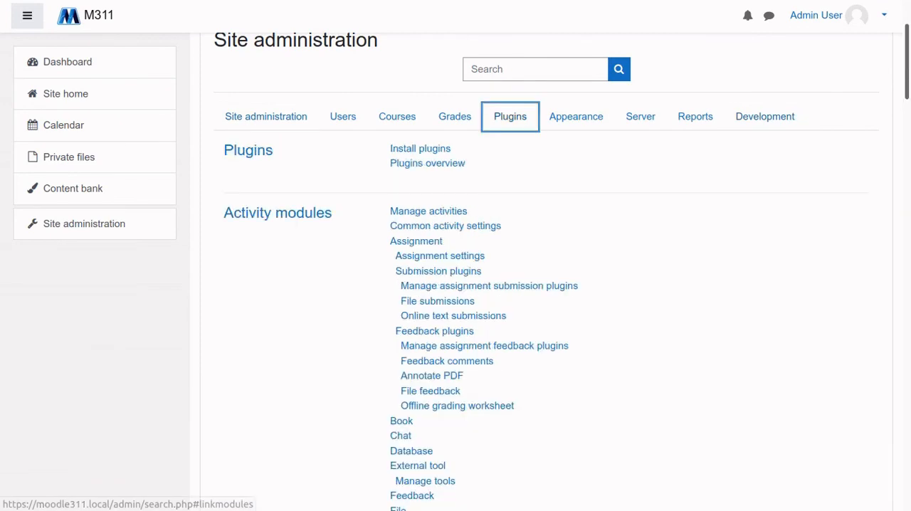
{"action": "scroll", "coordinate": [546, 272], "scroll_direction": "up", "scroll_amount": 3}
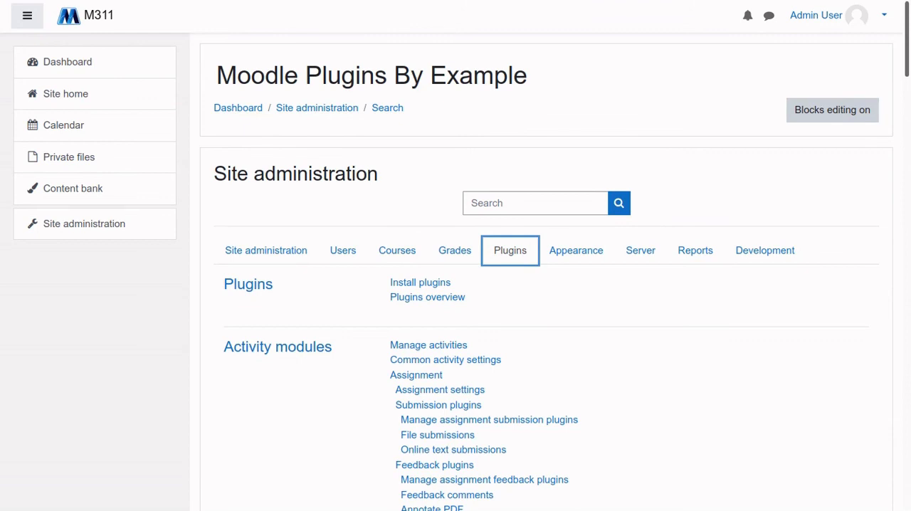
Review the plugin type categories from Activity modules through Text editors and return to the start of the list
{"action": "scroll", "coordinate": [547, 285], "scroll_direction": "down", "scroll_amount": 3}
{"action": "scroll", "coordinate": [546, 285], "scroll_direction": "down", "scroll_amount": 13}
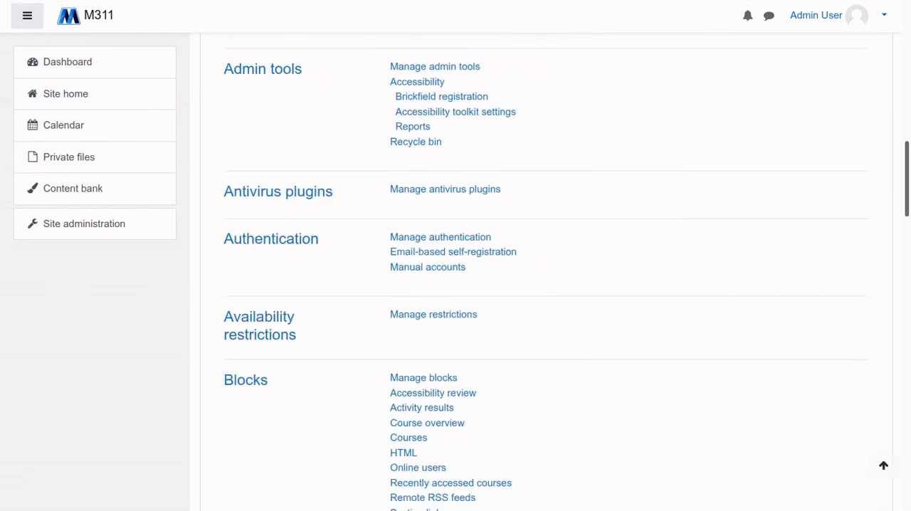
{"action": "scroll", "coordinate": [547, 285], "scroll_direction": "down", "scroll_amount": 4}
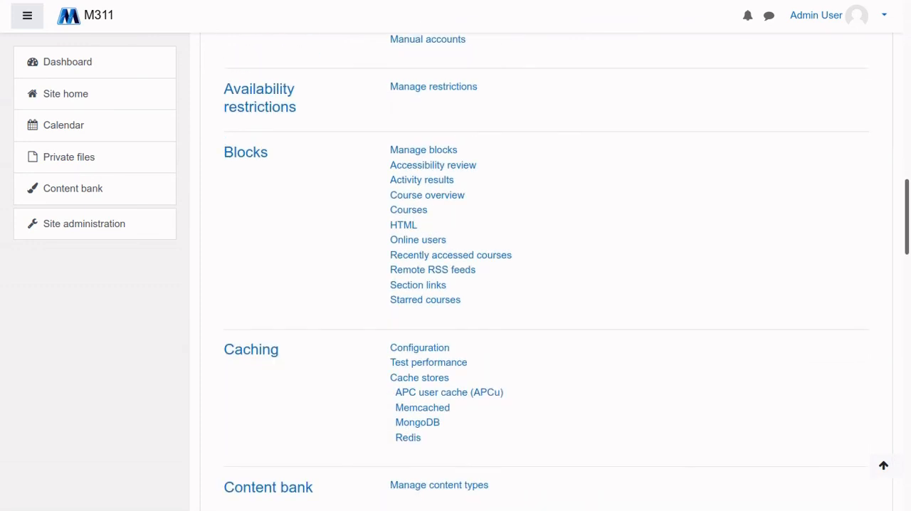
{"action": "scroll", "coordinate": [546, 285], "scroll_direction": "down", "scroll_amount": 5}
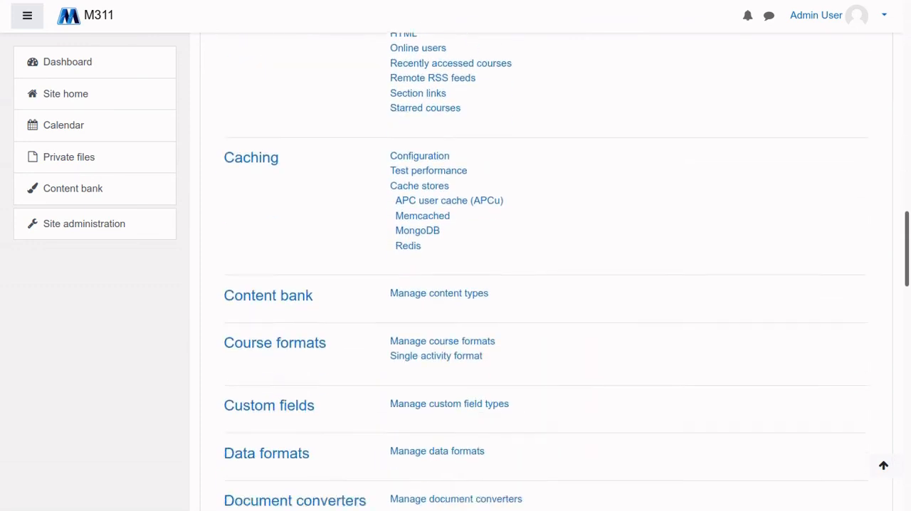
{"action": "scroll", "coordinate": [547, 285], "scroll_direction": "down", "scroll_amount": 1}
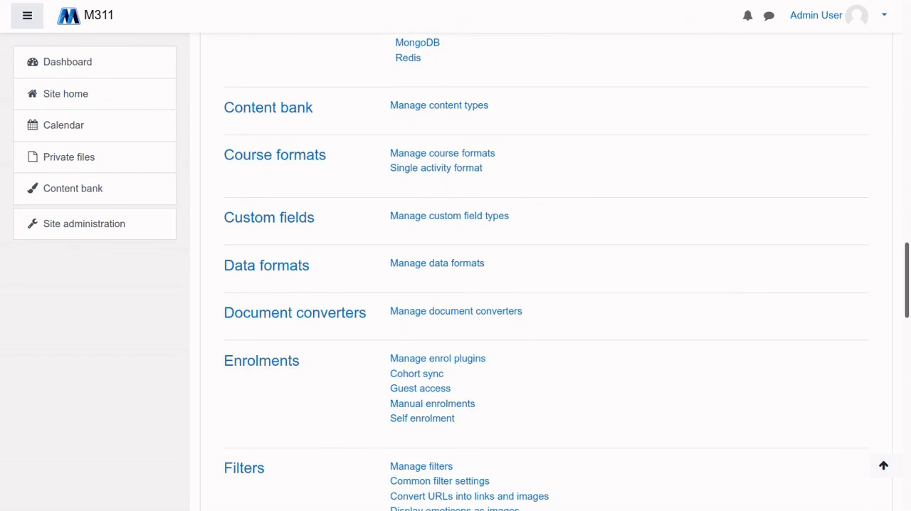
{"action": "scroll", "coordinate": [547, 285], "scroll_direction": "down", "scroll_amount": 5}
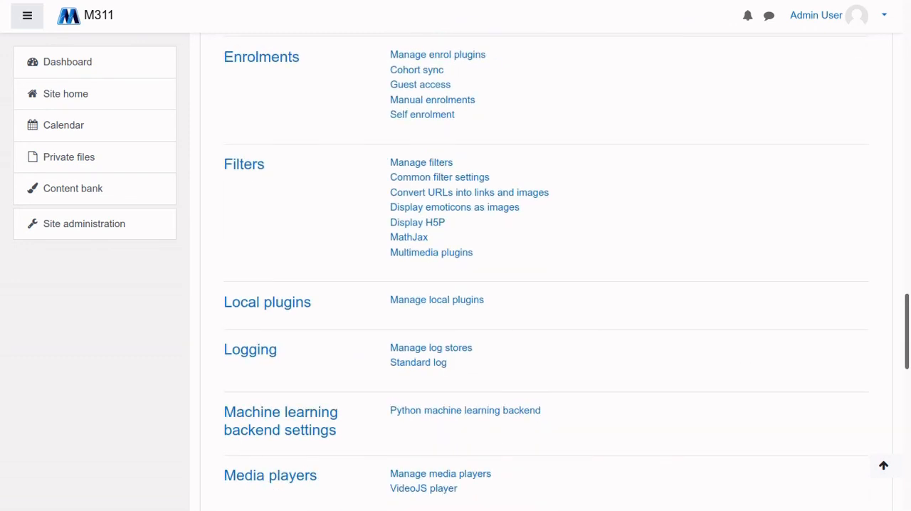
{"action": "scroll", "coordinate": [547, 285], "scroll_direction": "down", "scroll_amount": 2}
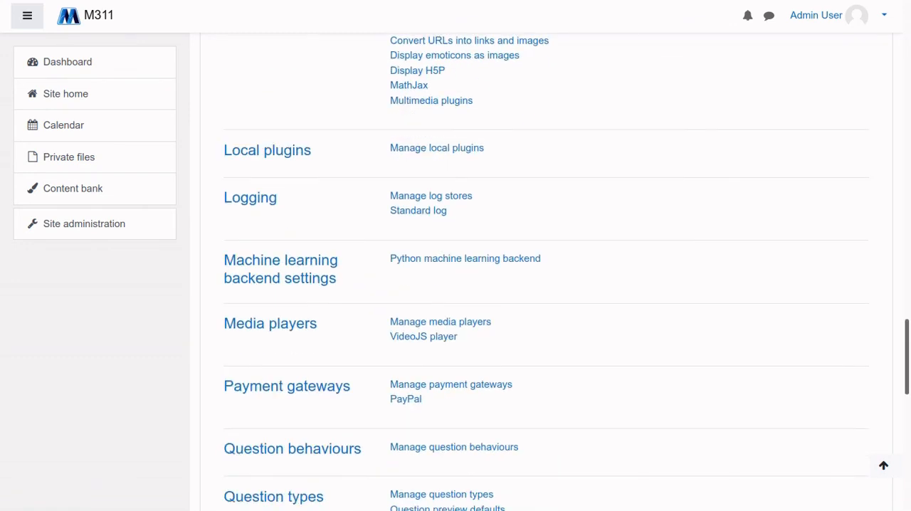
{"action": "scroll", "coordinate": [547, 285], "scroll_direction": "down", "scroll_amount": 1}
{"action": "scroll", "coordinate": [547, 285], "scroll_direction": "down", "scroll_amount": 2}
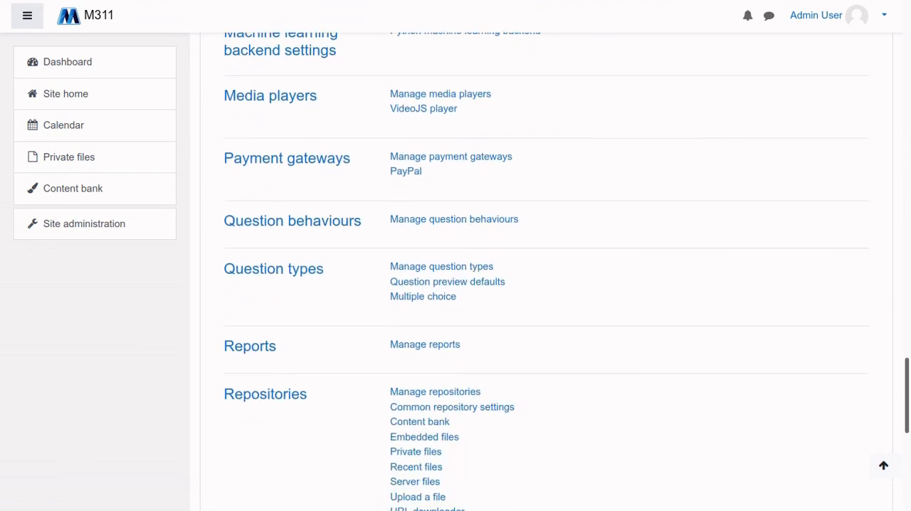
{"action": "scroll", "coordinate": [546, 285], "scroll_direction": "down", "scroll_amount": 2}
{"action": "scroll", "coordinate": [547, 285], "scroll_direction": "down", "scroll_amount": 3}
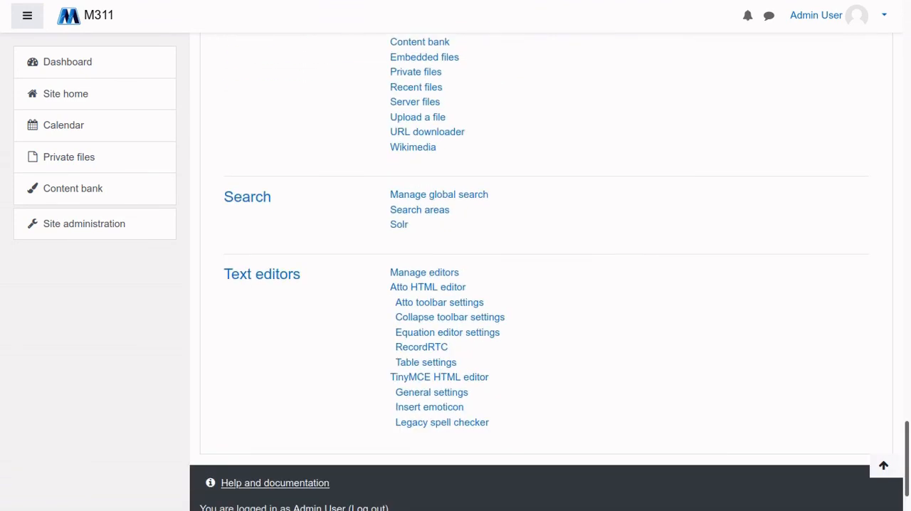
{"action": "scroll", "coordinate": [546, 285], "scroll_direction": "up", "scroll_amount": 16}
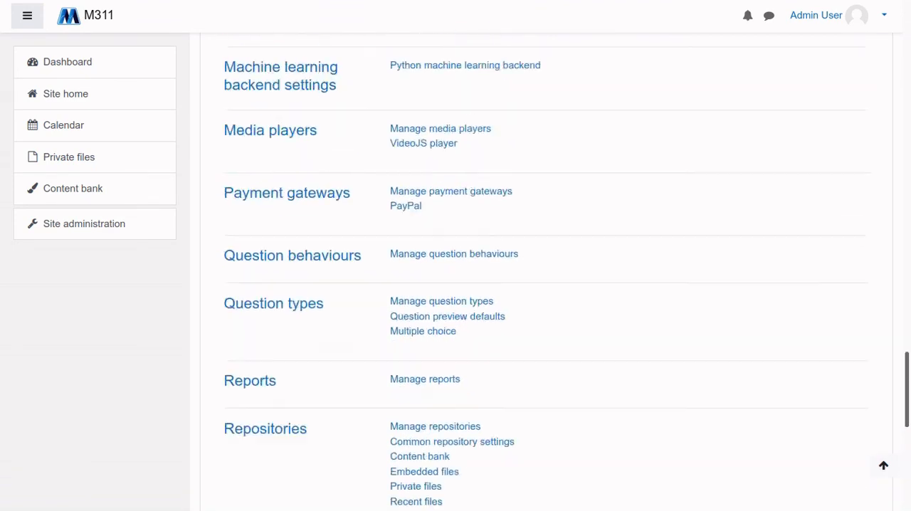
{"action": "scroll", "coordinate": [547, 284], "scroll_direction": "up", "scroll_amount": 15}
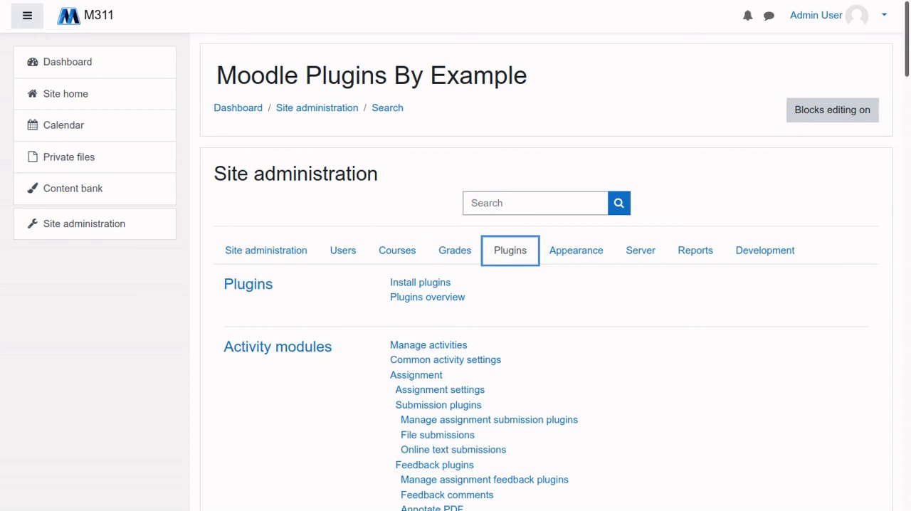
Log the administrator out of the Moodle site
{"action": "left_click", "coordinate": [847, 16]}
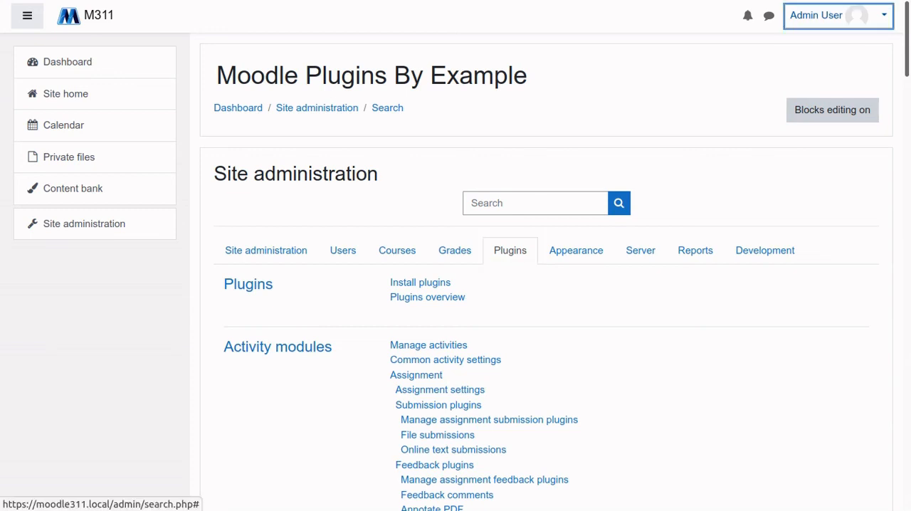
{"action": "left_click", "coordinate": [824, 157]}
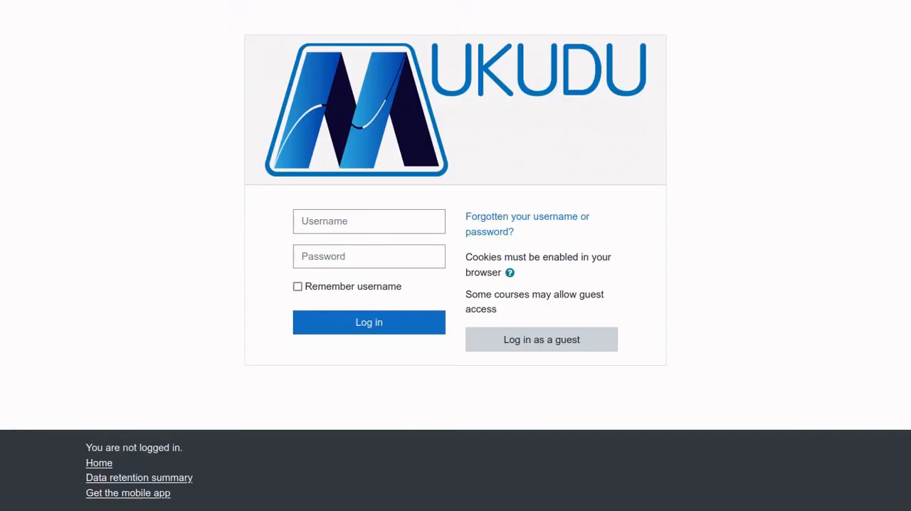